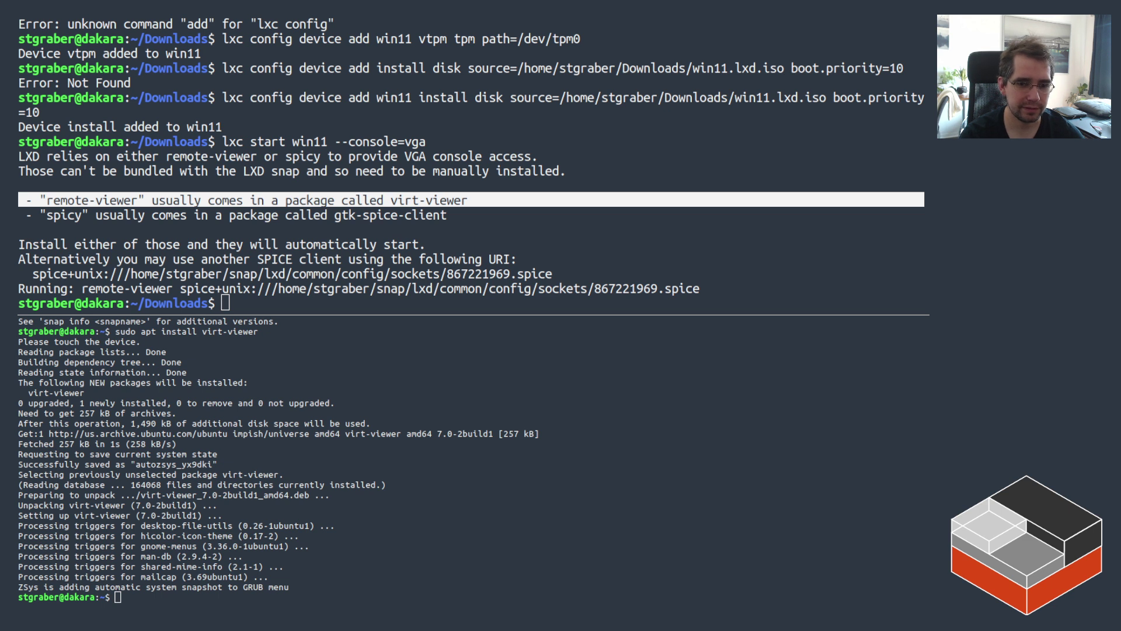
- Run lxc console win11 --type=vga, rerunning it until remote-viewer shows the Windows Setup language page
{"action": "type", "text": "lxc console win11 --type=vga"}
{"action": "key", "text": "Return"}
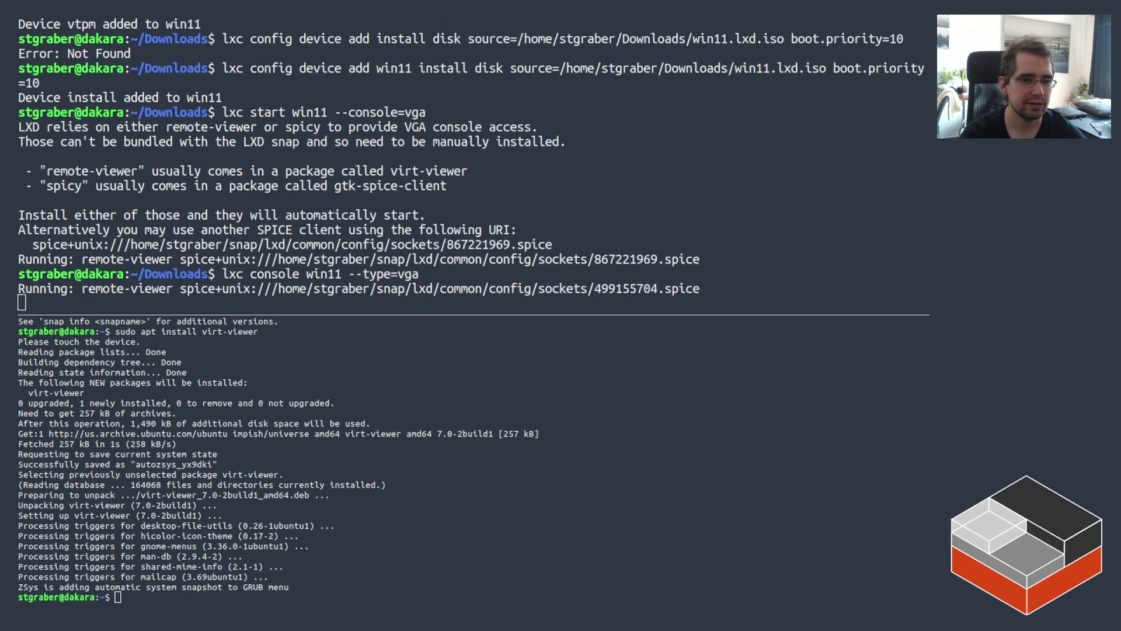
{"action": "key", "text": "Up"}
{"action": "key", "text": "Return"}
{"action": "key", "text": "Up"}
{"action": "key", "text": "Return"}
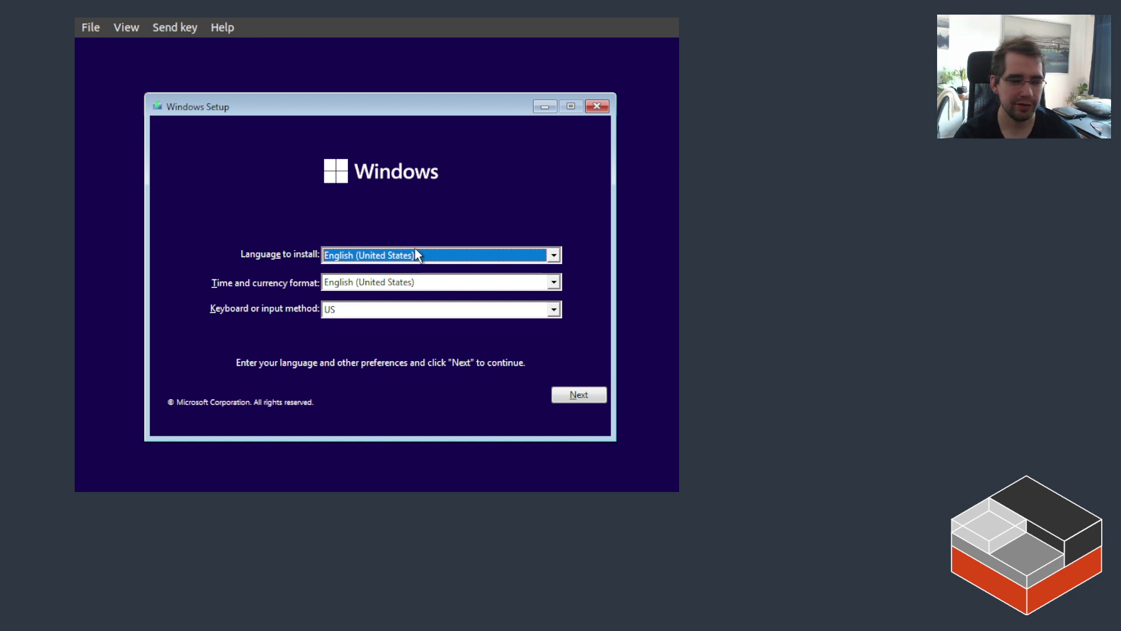
- Keep the default language, start the install without a product key, and choose Windows 11 Pro
{"action": "left_click", "coordinate": [579, 396]}
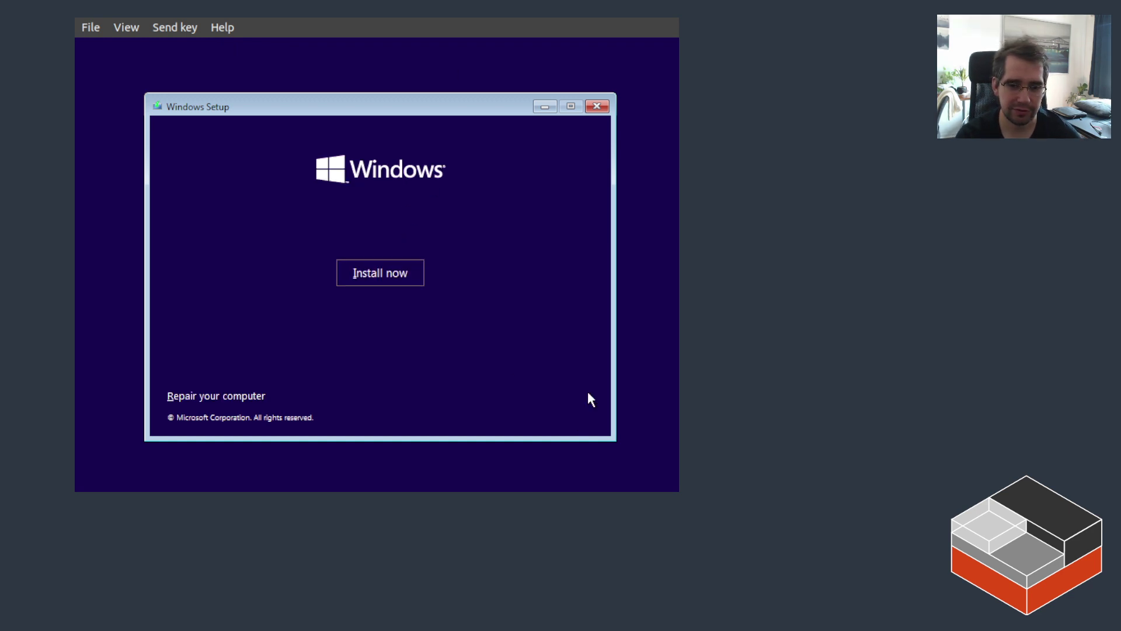
{"action": "left_click", "coordinate": [377, 266]}
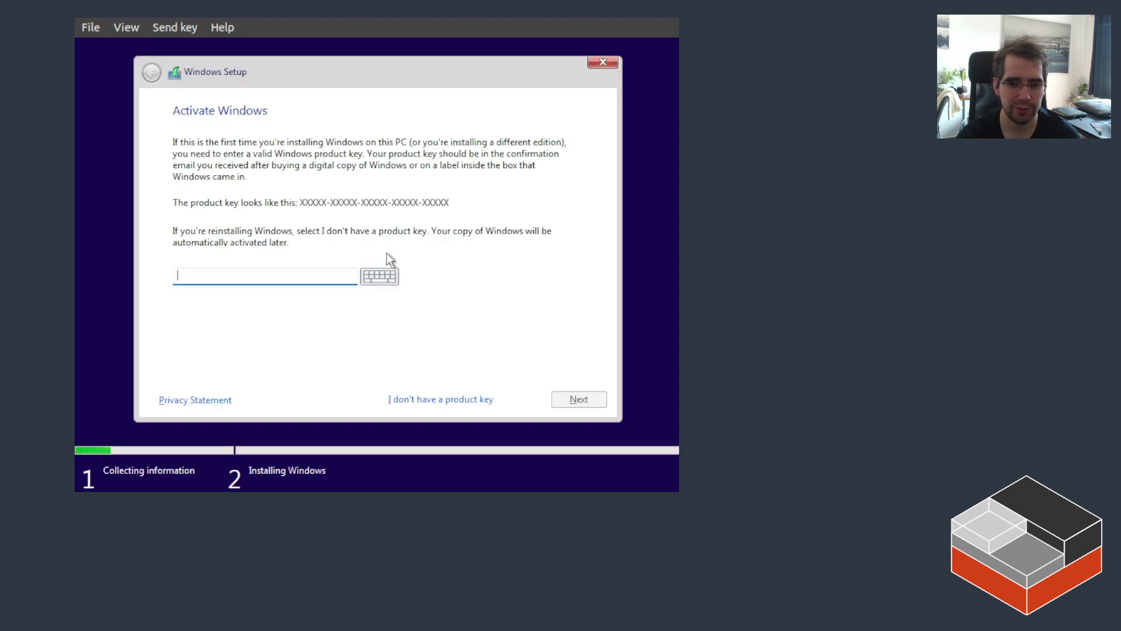
{"action": "left_click", "coordinate": [473, 399]}
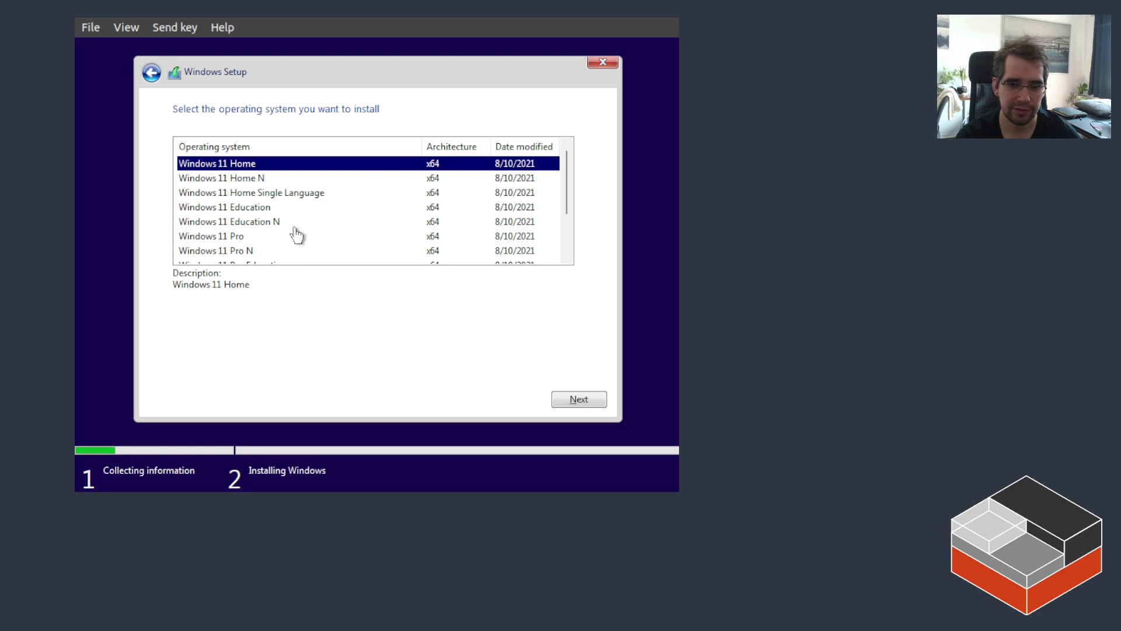
{"action": "left_click", "coordinate": [292, 224]}
{"action": "left_click", "coordinate": [292, 235]}
{"action": "left_click", "coordinate": [579, 399]}
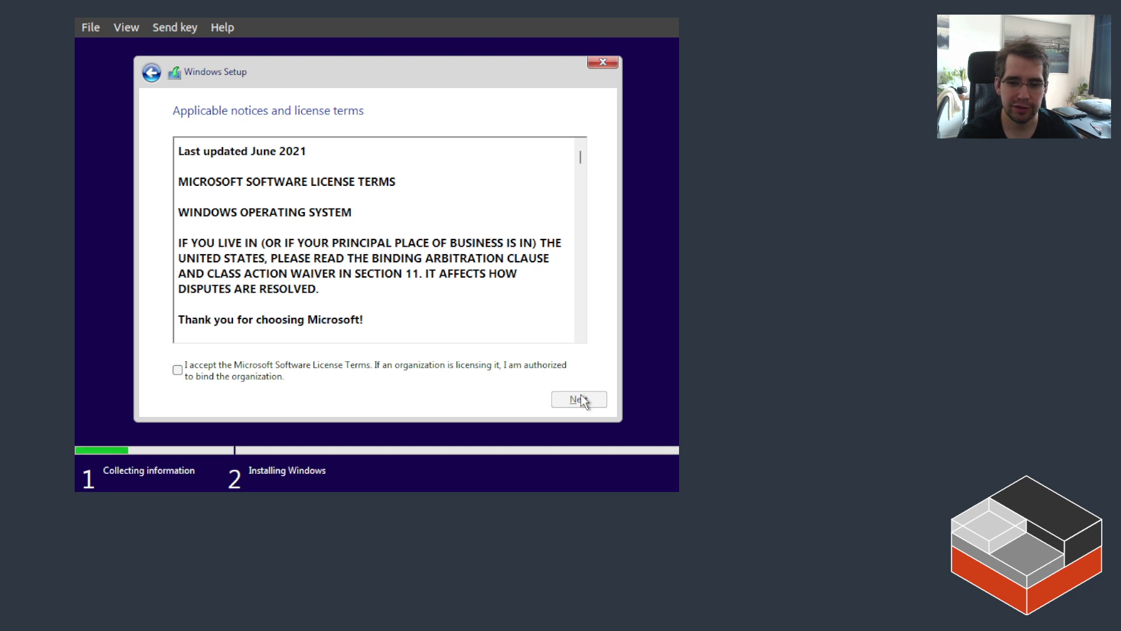
- Accept the license, try the Upgrade install type, and close the compatibility report
{"action": "left_click", "coordinate": [523, 365]}
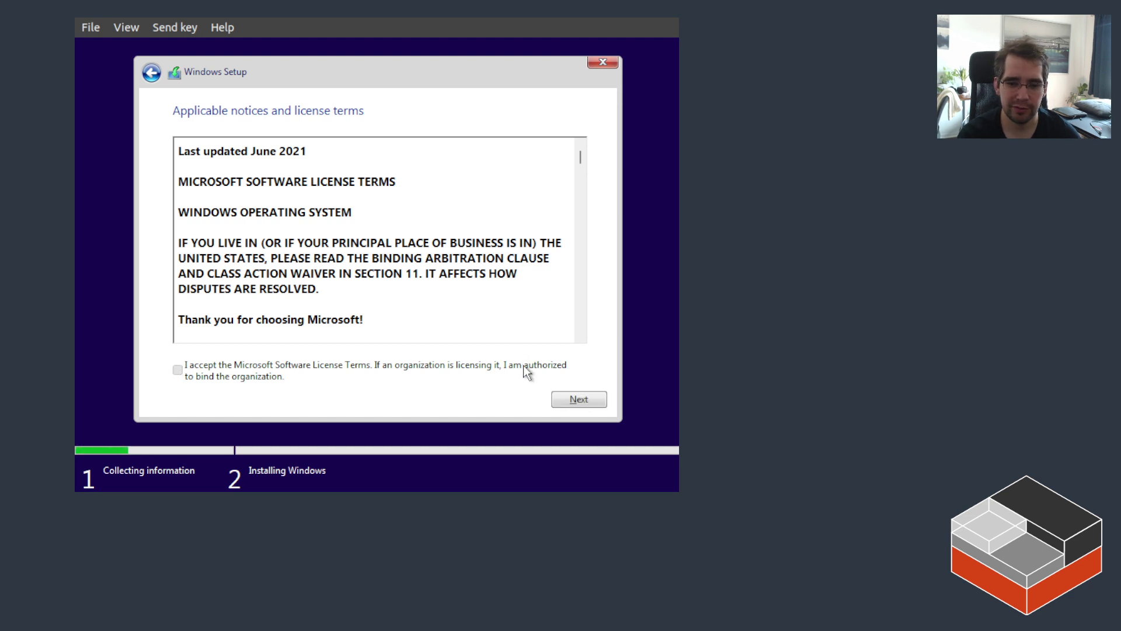
{"action": "left_click", "coordinate": [565, 402]}
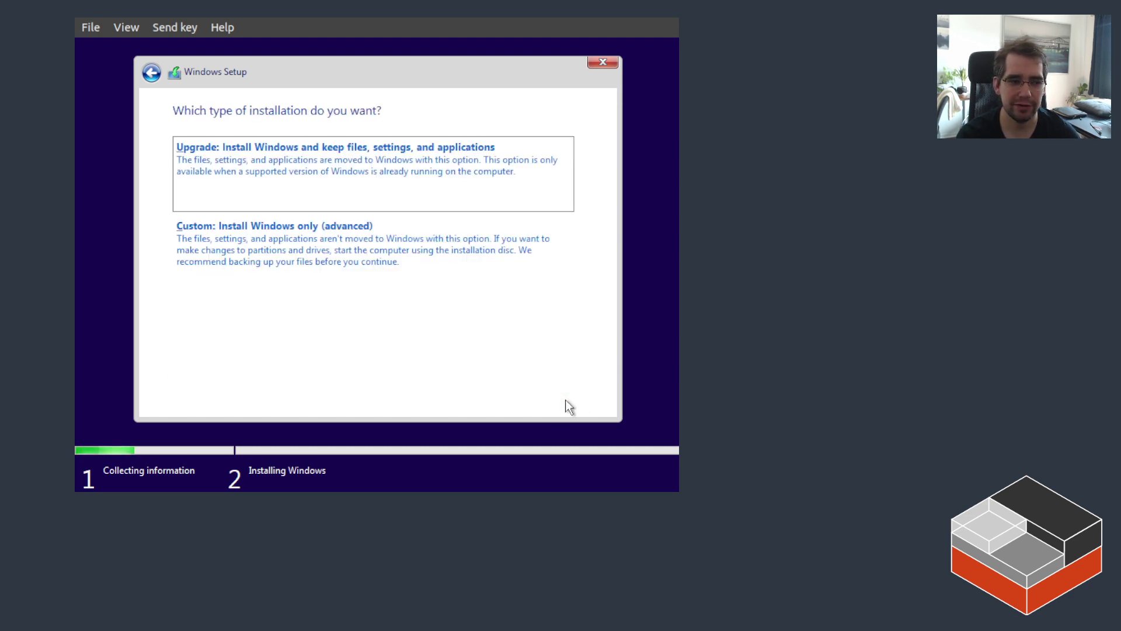
{"action": "left_click", "coordinate": [398, 158]}
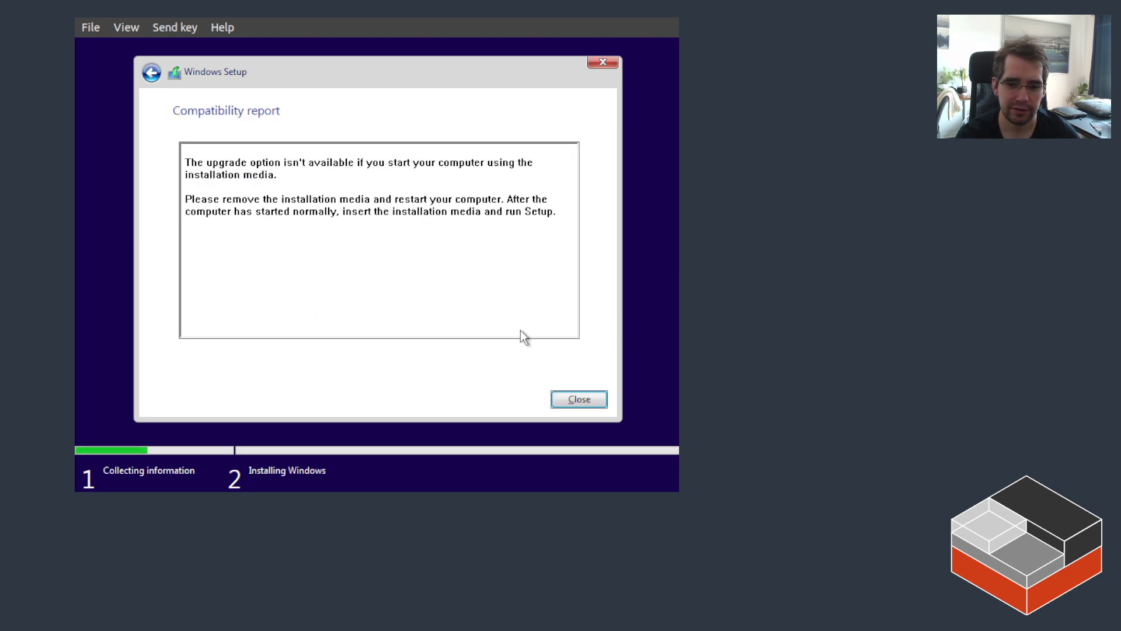
{"action": "left_click", "coordinate": [579, 399]}
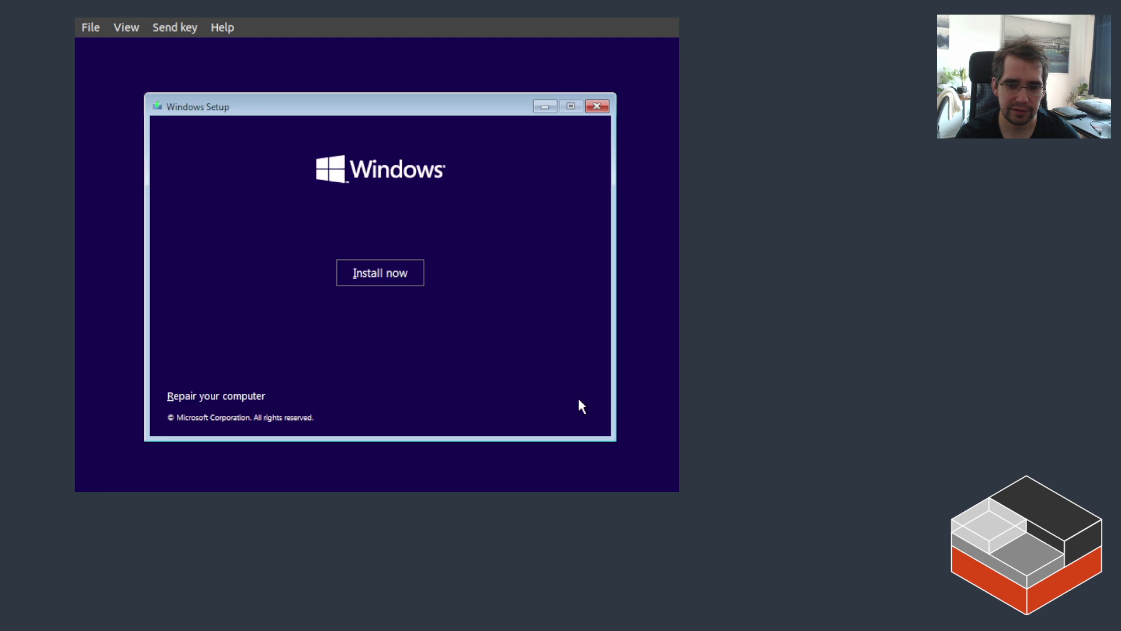
- Custom-install Windows 11 Pro with no product key onto the 50 GB unallocated Drive 0
{"action": "left_click", "coordinate": [402, 272]}
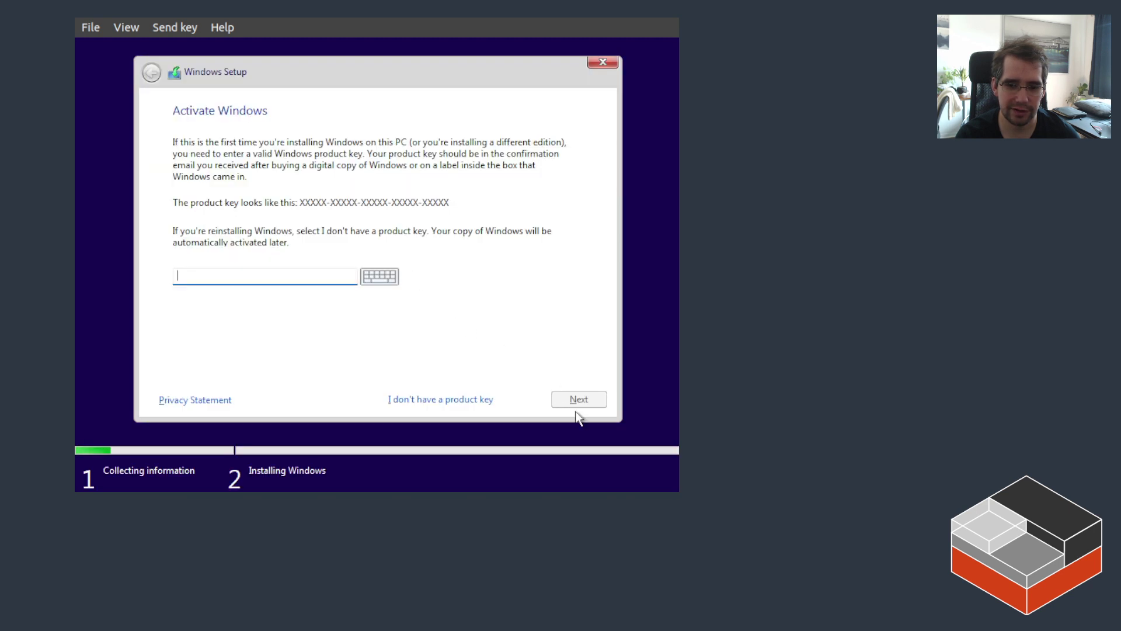
{"action": "left_click", "coordinate": [478, 400]}
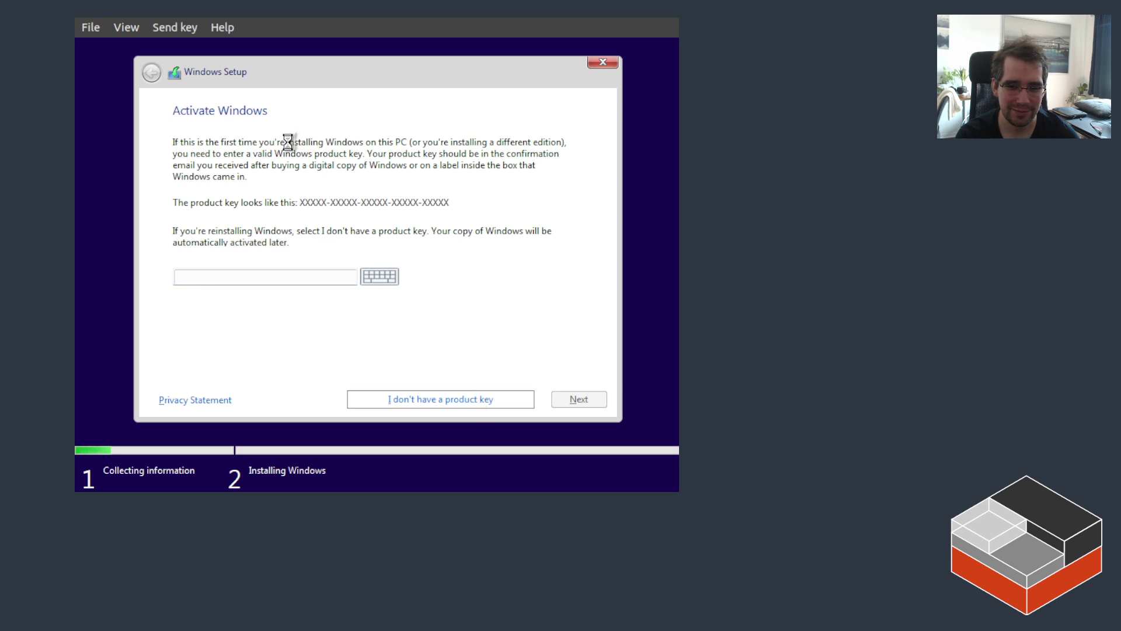
{"action": "left_click", "coordinate": [343, 240]}
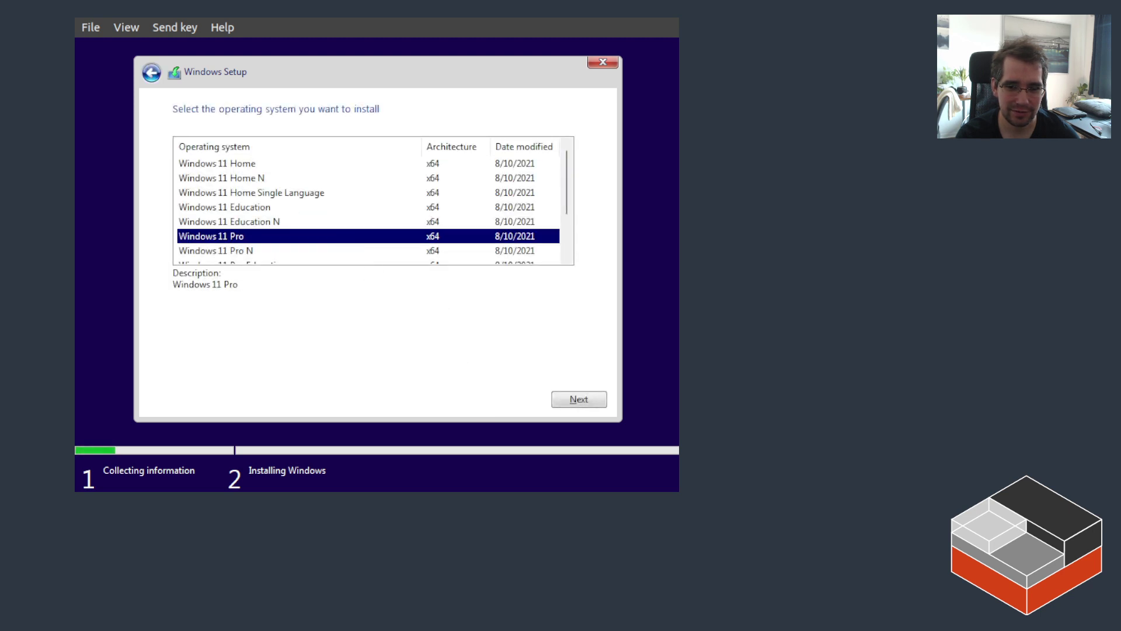
{"action": "left_click", "coordinate": [564, 402]}
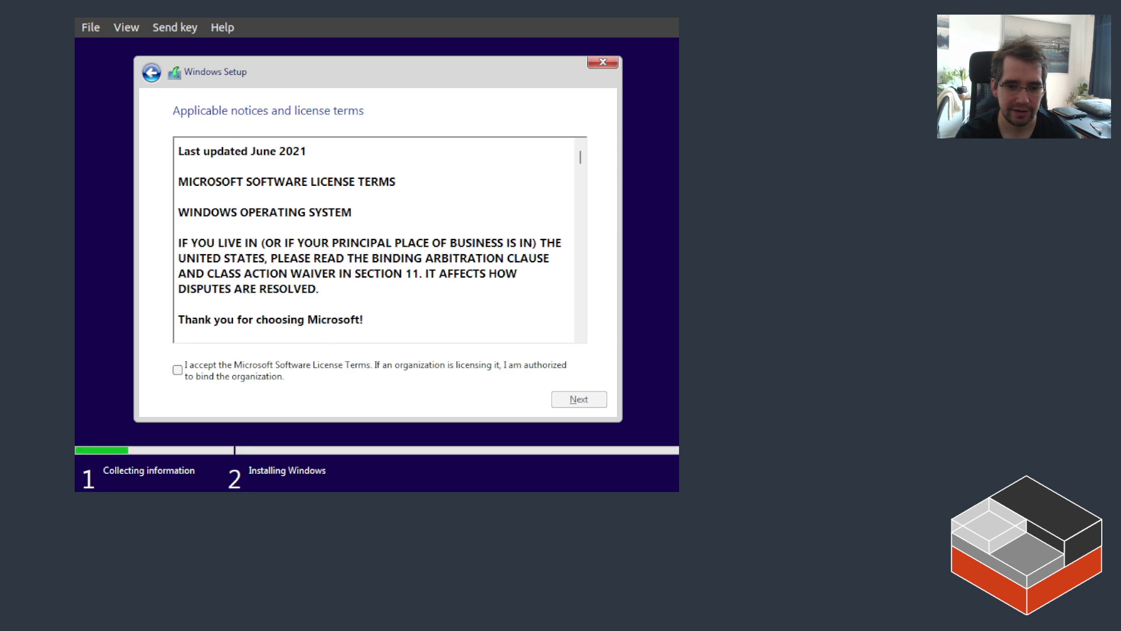
{"action": "left_click", "coordinate": [329, 368]}
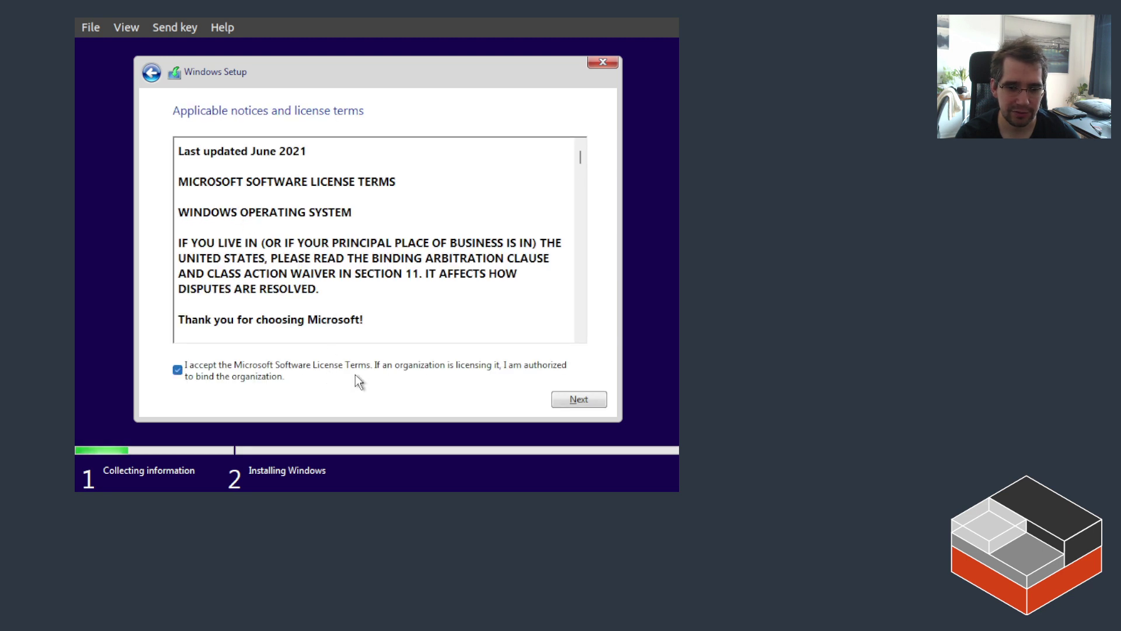
{"action": "left_click", "coordinate": [578, 397]}
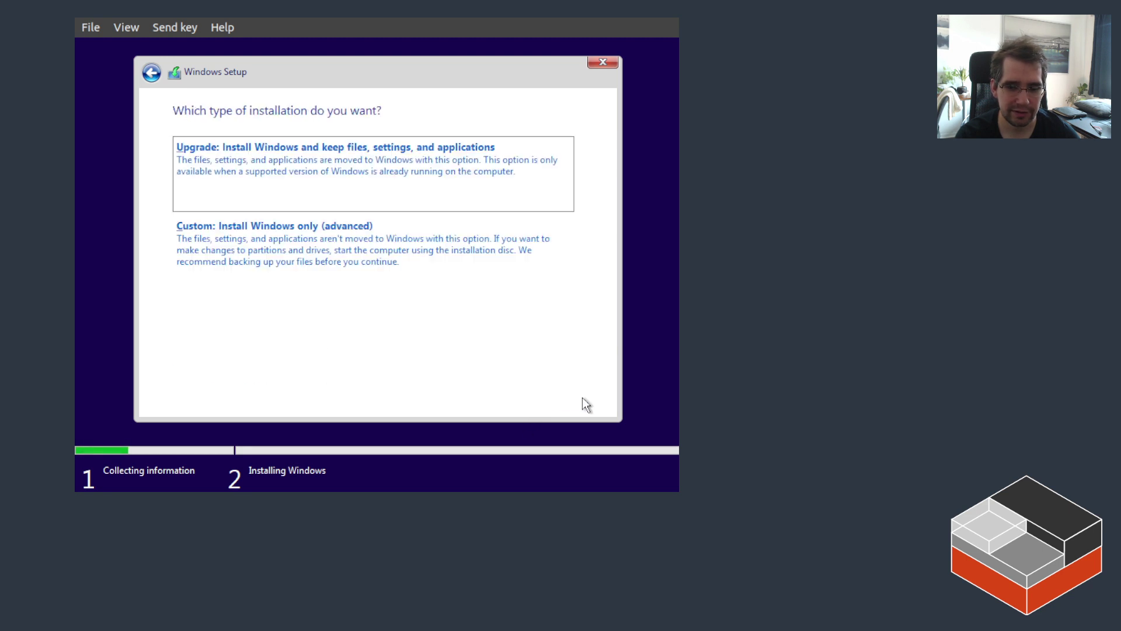
{"action": "left_click", "coordinate": [317, 247]}
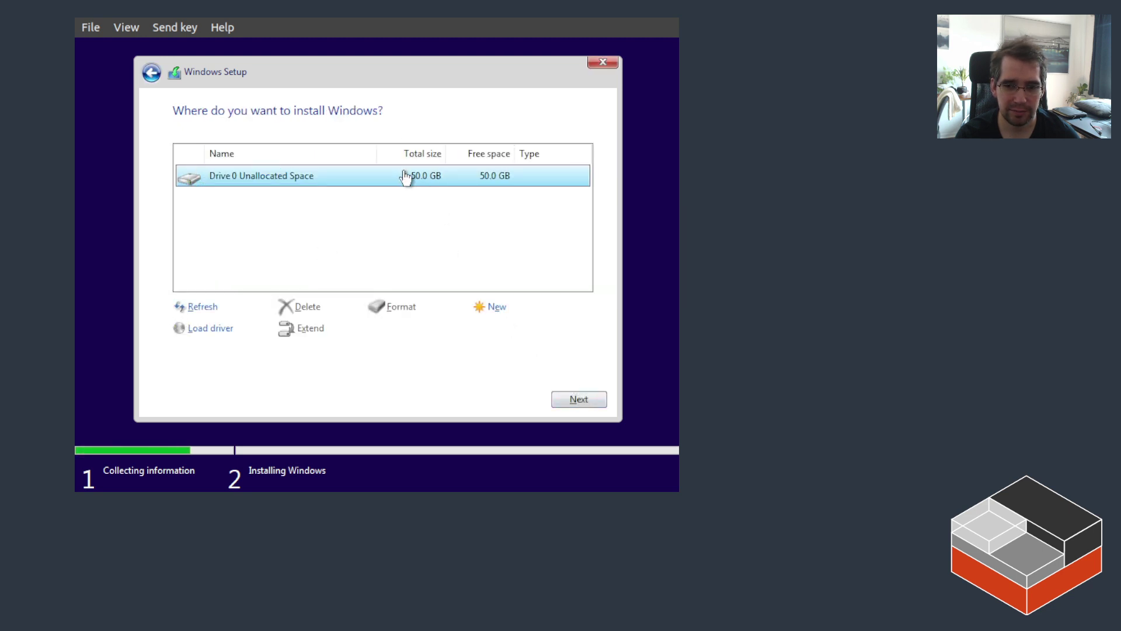
{"action": "left_click", "coordinate": [573, 402]}
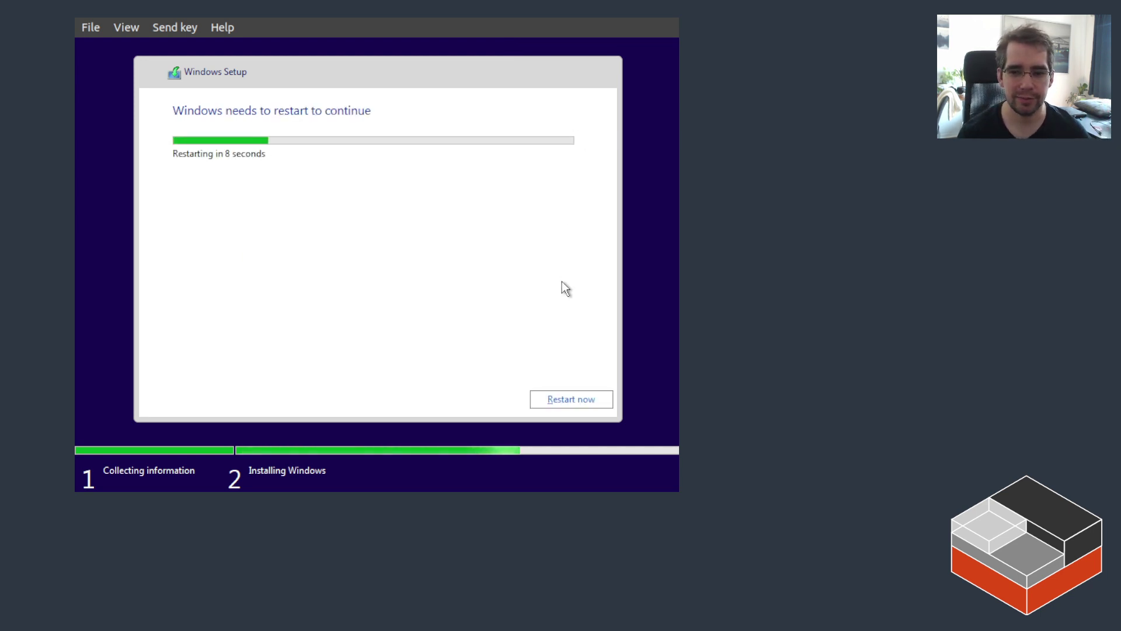
- Restart the VM immediately once Installing Windows finishes
{"action": "left_click", "coordinate": [575, 402]}
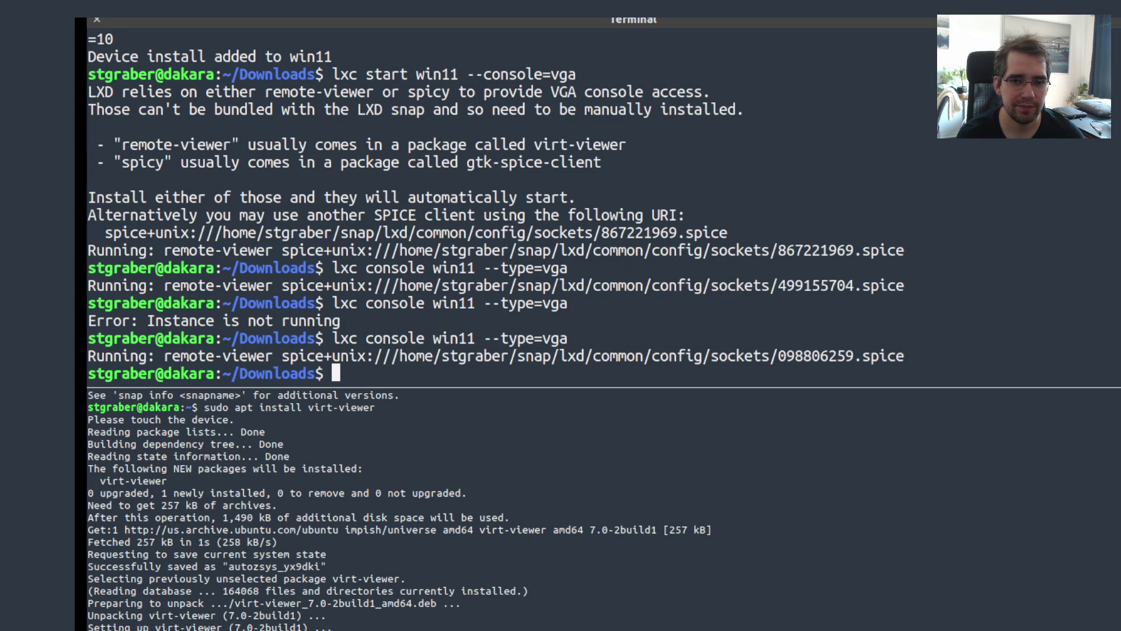
- Rerun lxc console win11 --type=vga from history to reconnect after the reboot
{"action": "key", "text": "Up"}
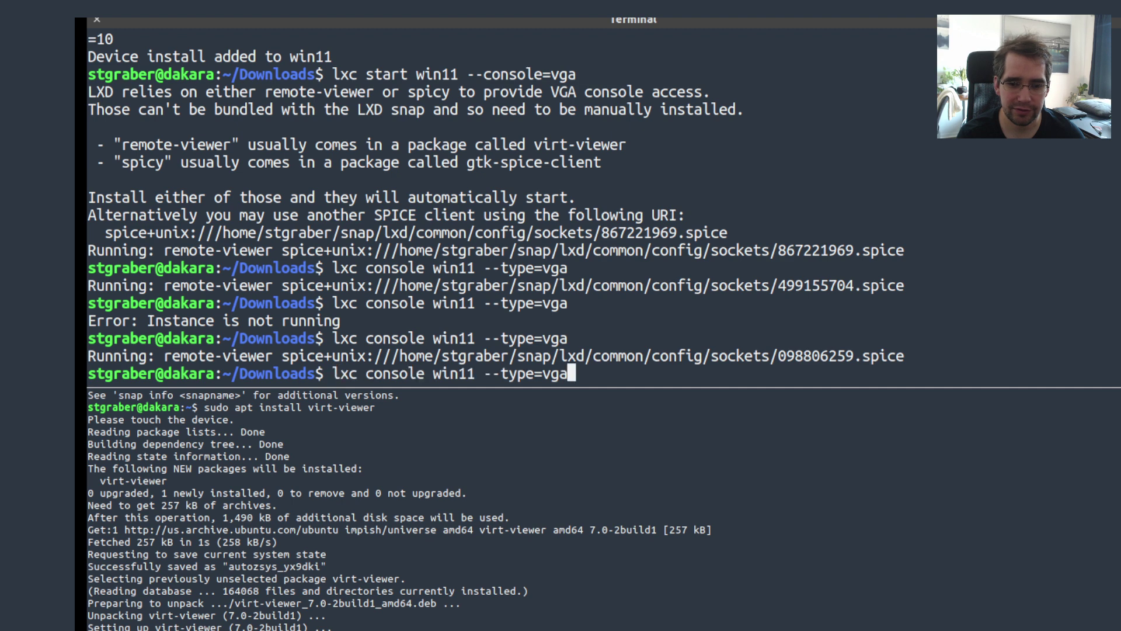
{"action": "key", "text": "Return"}
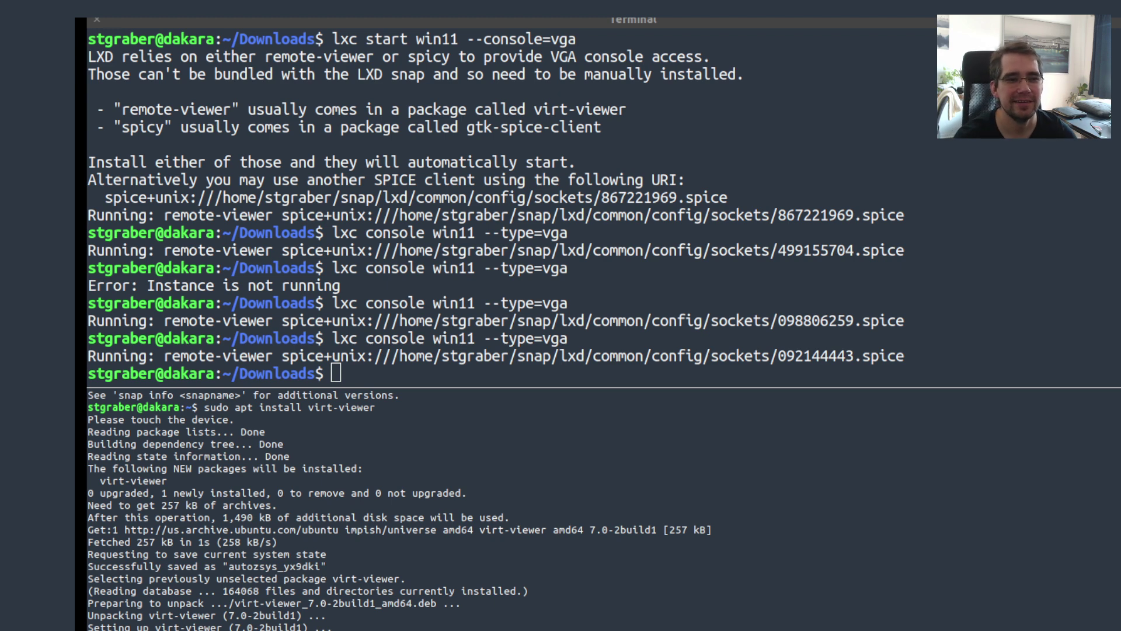
- Reconnect the console, confirm United States region and US keyboard, and skip the second layout and PC name
{"action": "key", "text": "Up"}
{"action": "key", "text": "Return"}
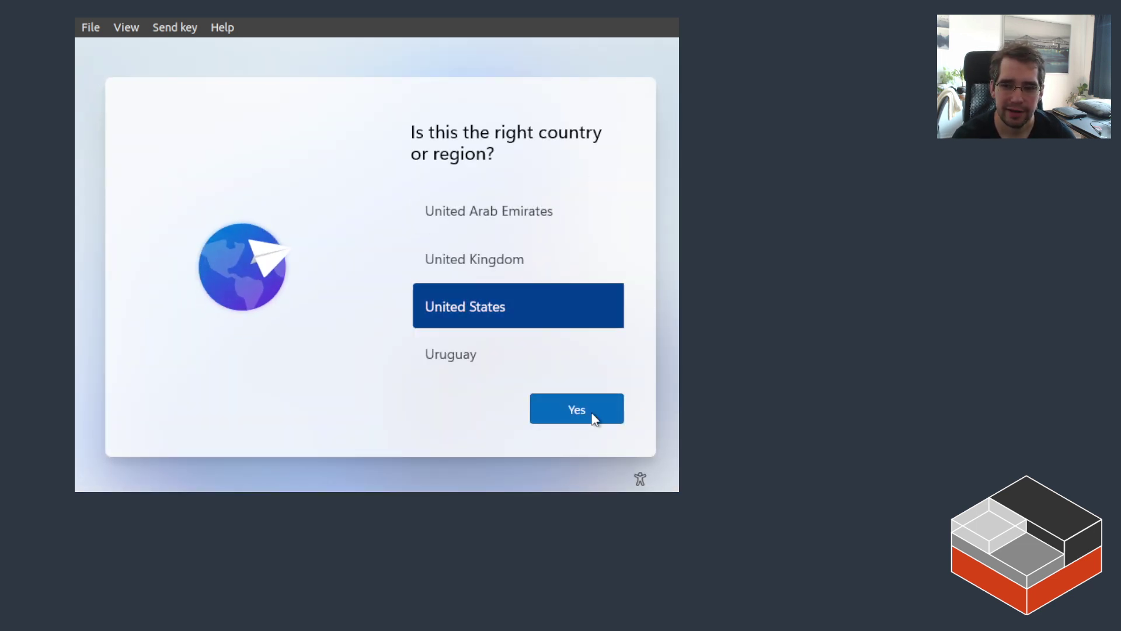
{"action": "left_click", "coordinate": [586, 420]}
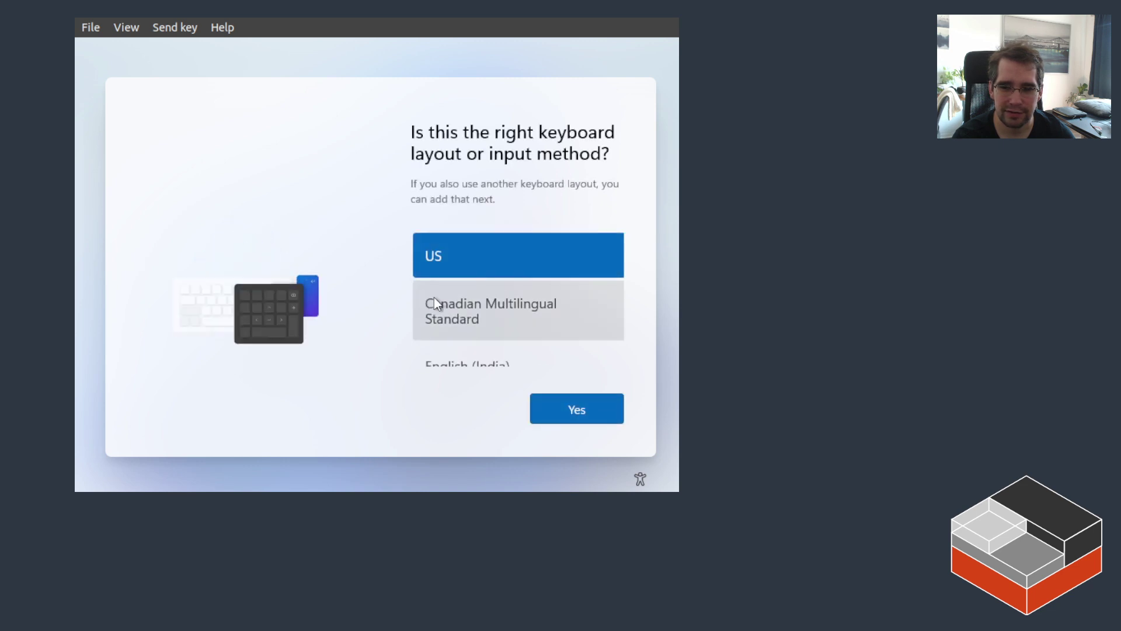
{"action": "left_click", "coordinate": [573, 418]}
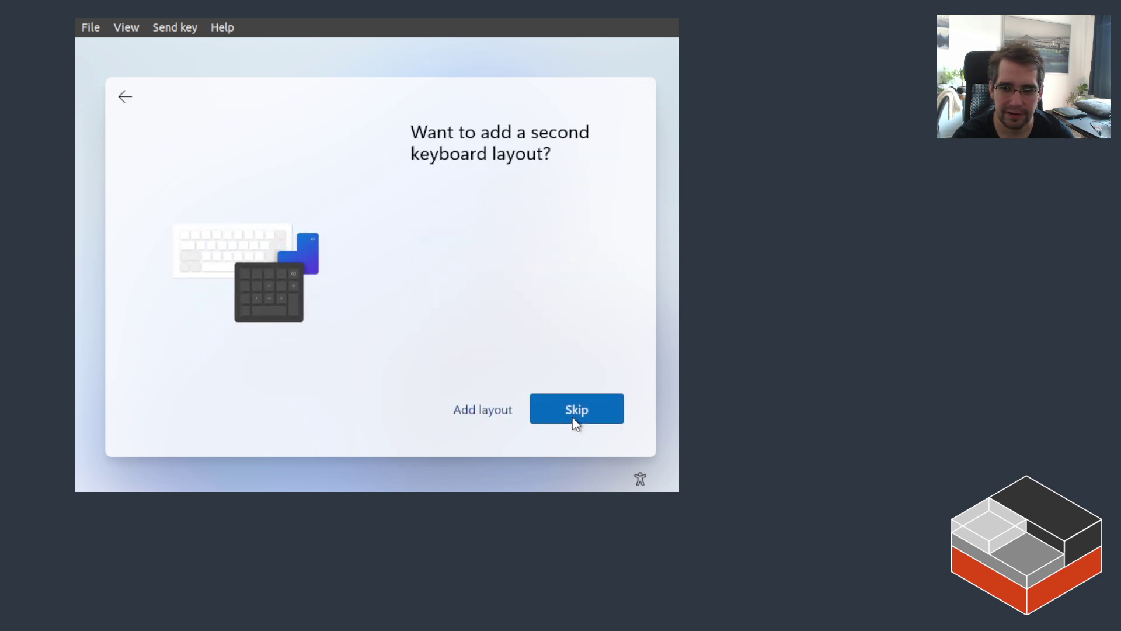
{"action": "left_click", "coordinate": [575, 419]}
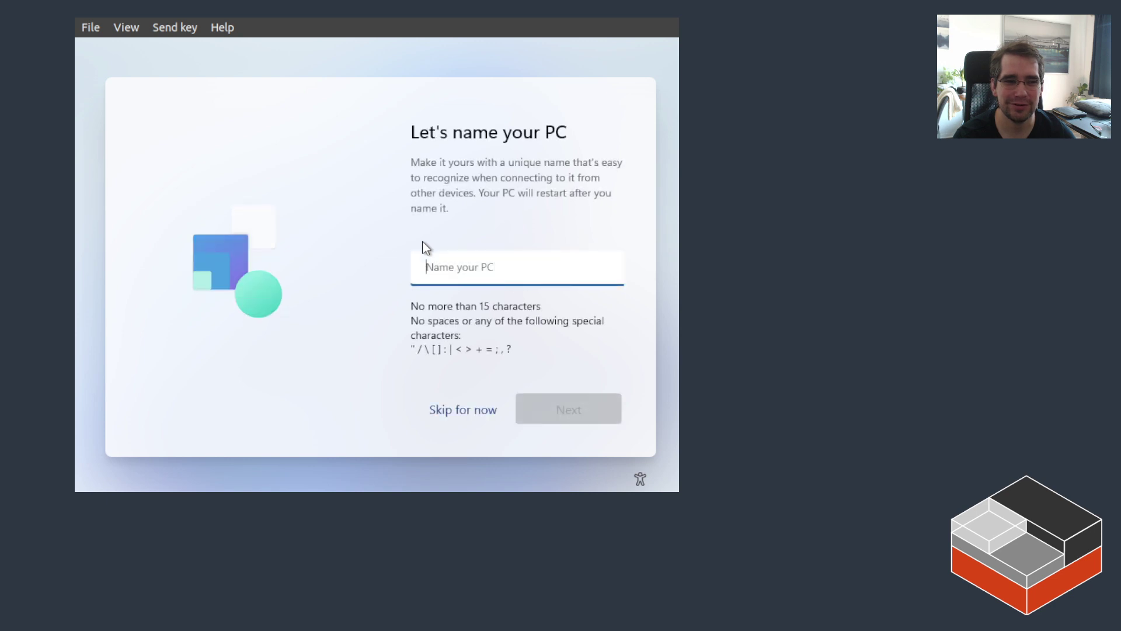
{"action": "left_click", "coordinate": [491, 411]}
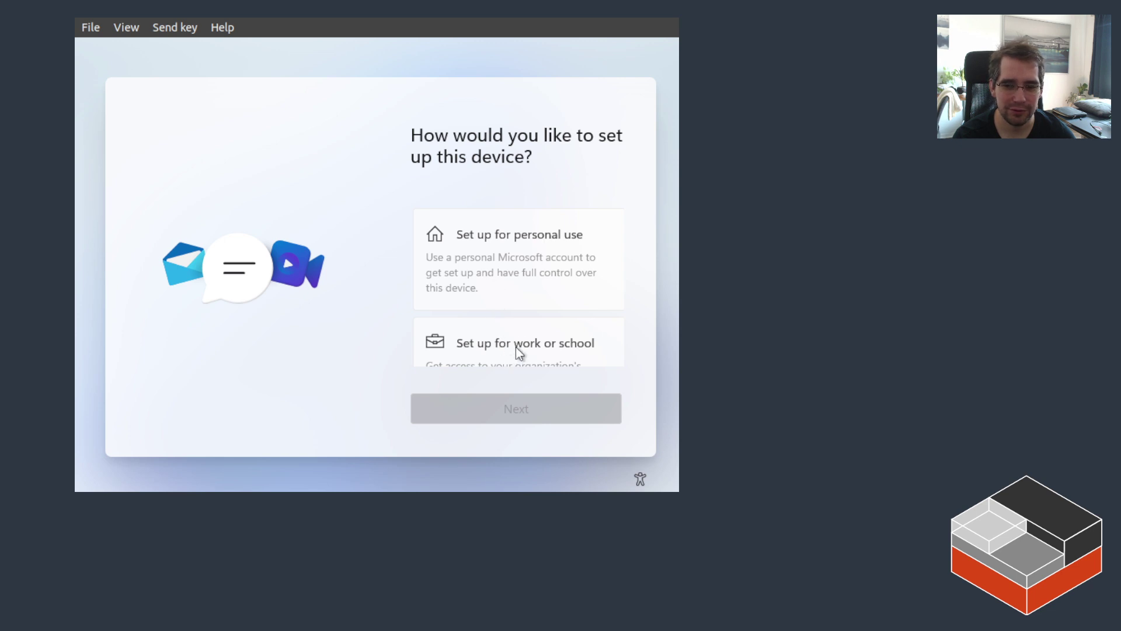
- Choose Set up for work or school, then Domain join instead under Sign-in options
{"action": "scroll", "coordinate": [531, 340], "scroll_direction": "down", "scroll_amount": 2}
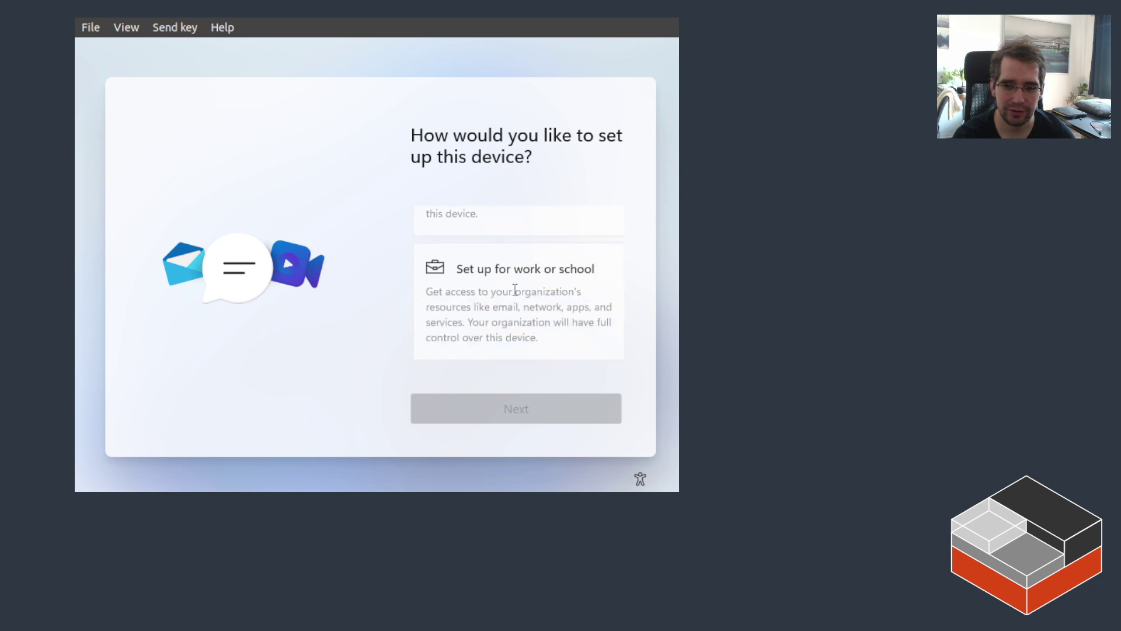
{"action": "left_click", "coordinate": [565, 291]}
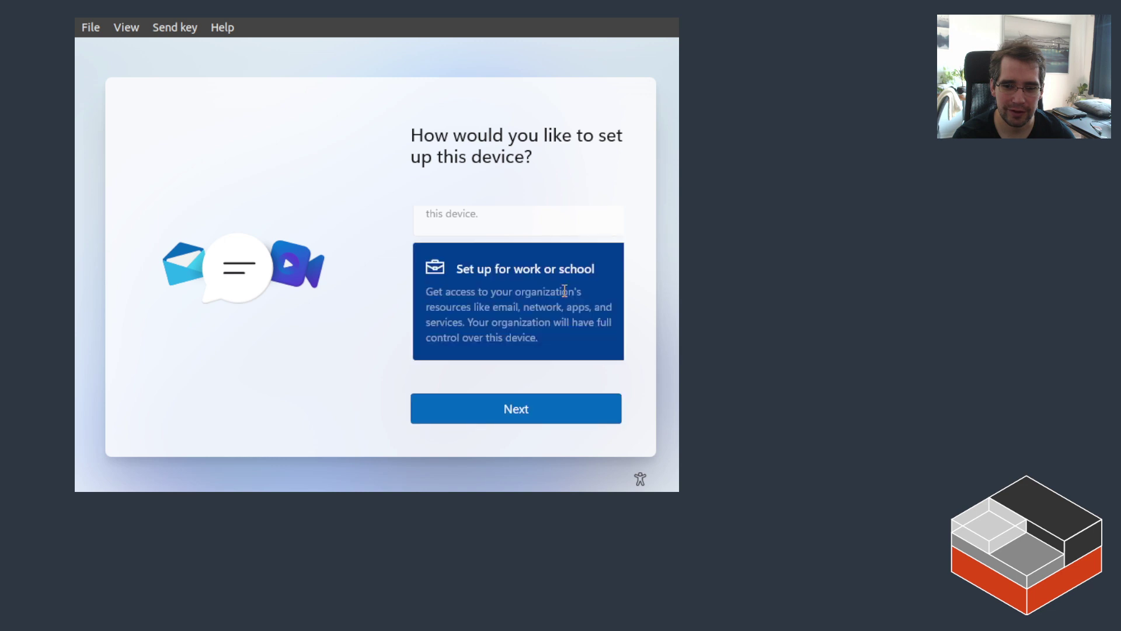
{"action": "left_click", "coordinate": [516, 413]}
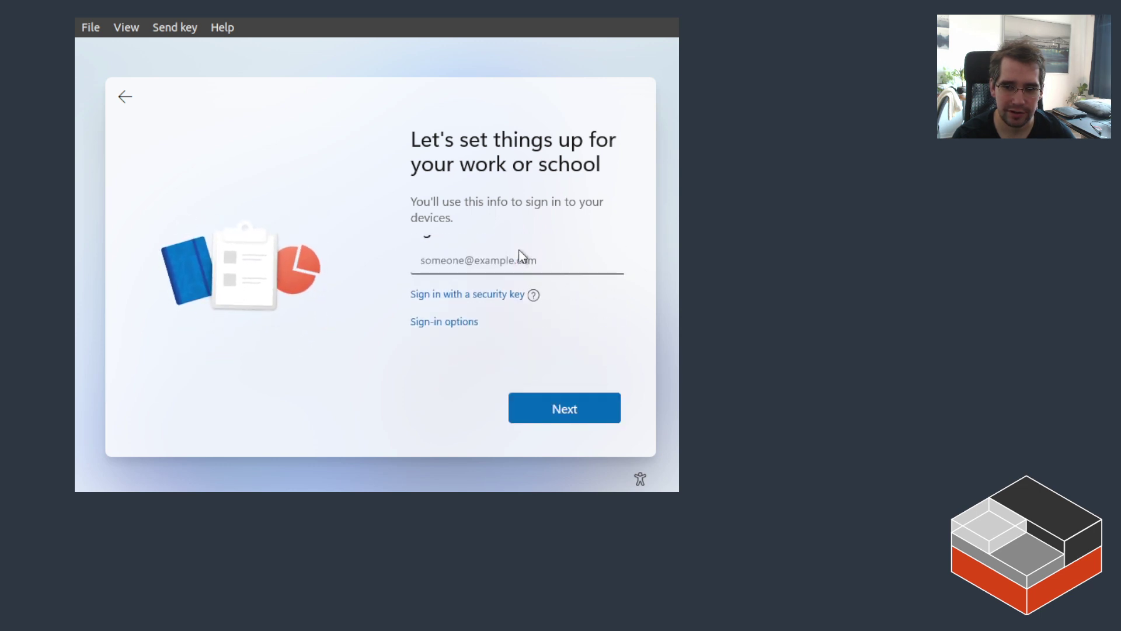
{"action": "left_click", "coordinate": [448, 327]}
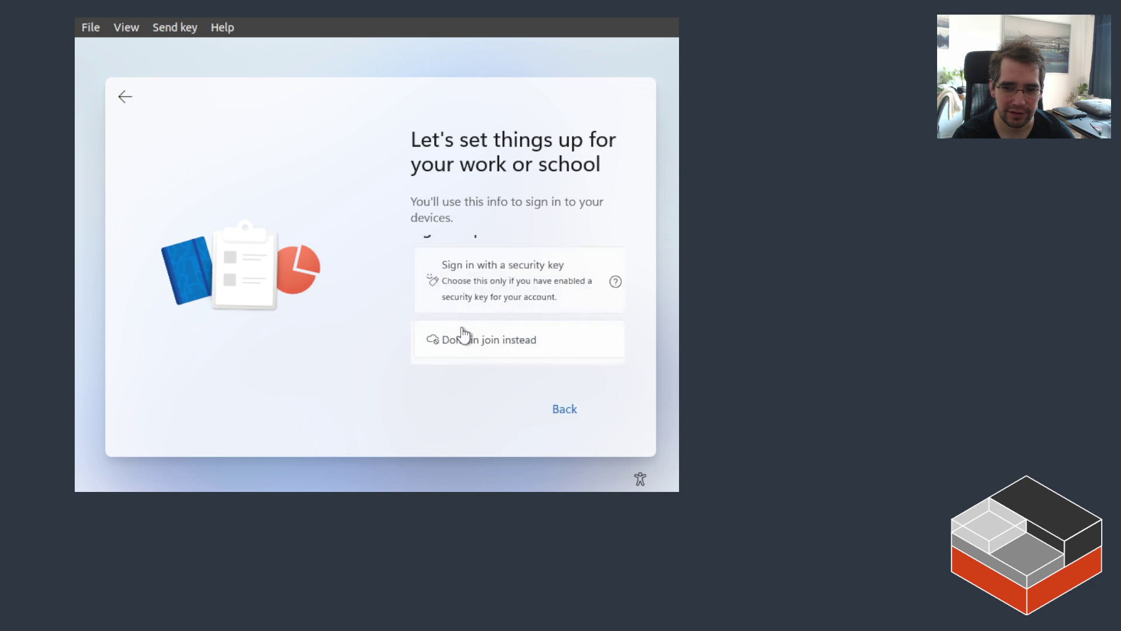
{"action": "left_click", "coordinate": [545, 342]}
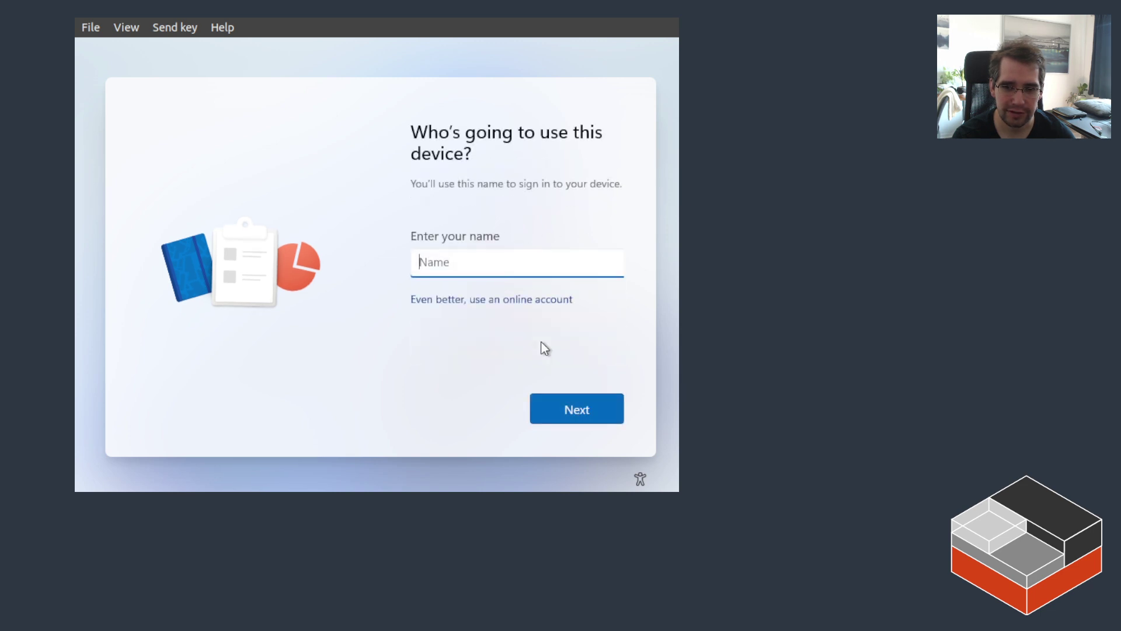
- Enter the user's full name as the account name and set and confirm a password
{"action": "type", "text": "Stephen"}
{"action": "key", "text": "BackSpace"}
{"action": "key", "text": "BackSpace"}
{"action": "key", "text": "BackSpace"}
{"action": "key", "text": "BackSpace"}
{"action": "key", "text": "BackSpace"}
{"action": "key", "text": "BackSpace"}
{"action": "key", "text": "BackSpace"}
{"action": "type", "text": "Stephane Graber"}
{"action": "left_click", "coordinate": [590, 409]}
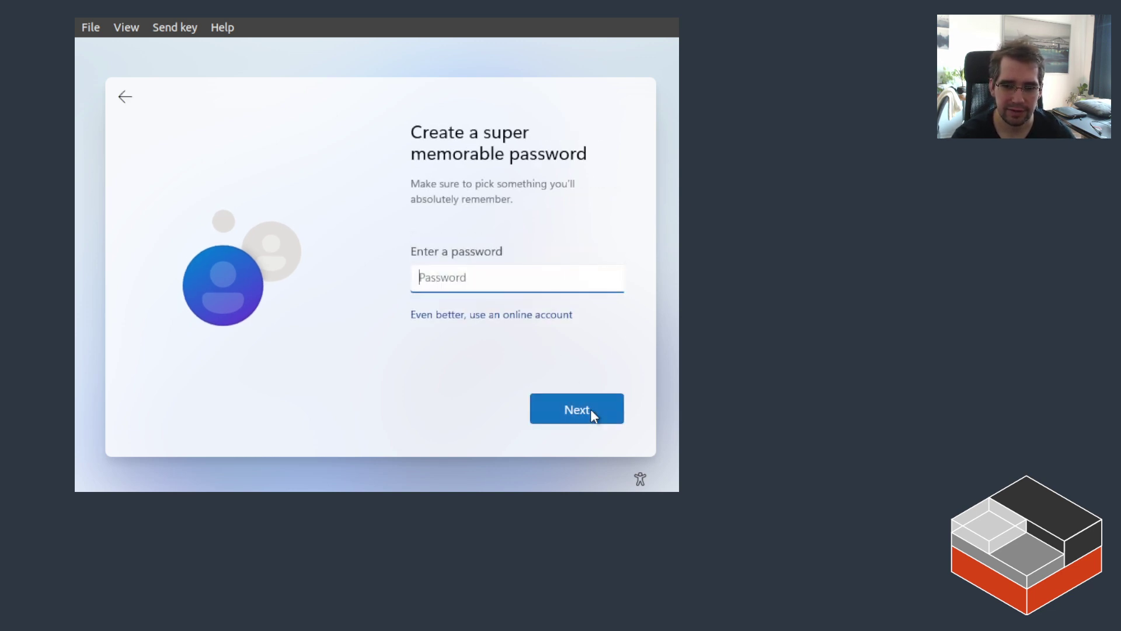
{"action": "type", "text": "••••••••"}
{"action": "left_click", "coordinate": [590, 409]}
{"action": "type", "text": "••••••••"}
{"action": "left_click", "coordinate": [590, 409]}
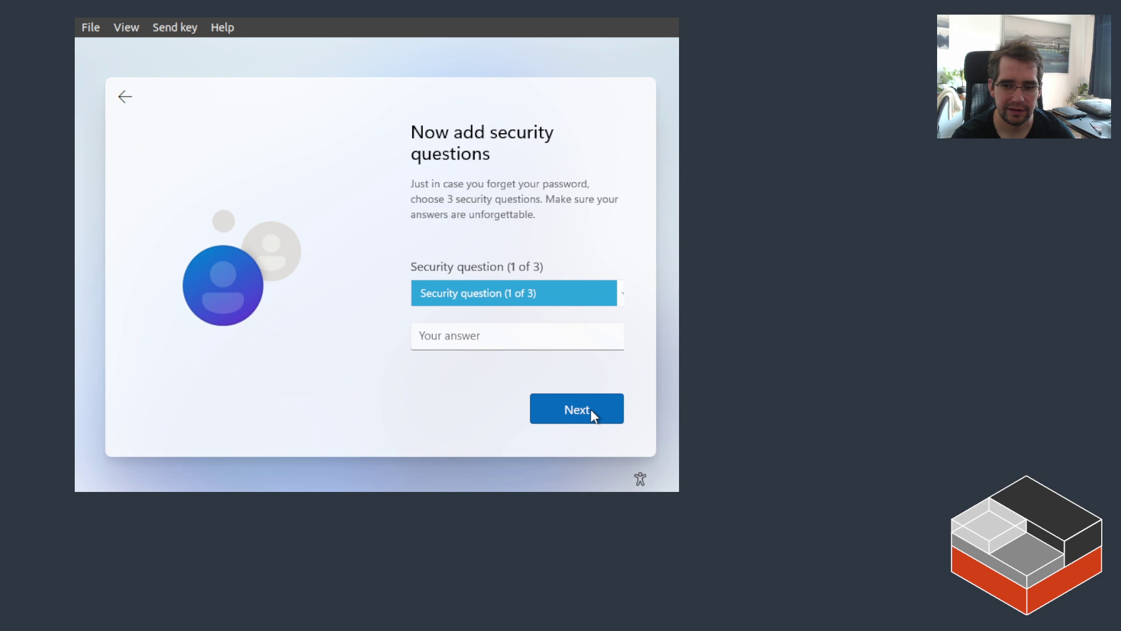
{"action": "left_click", "coordinate": [533, 332]}
{"action": "left_click", "coordinate": [578, 408]}
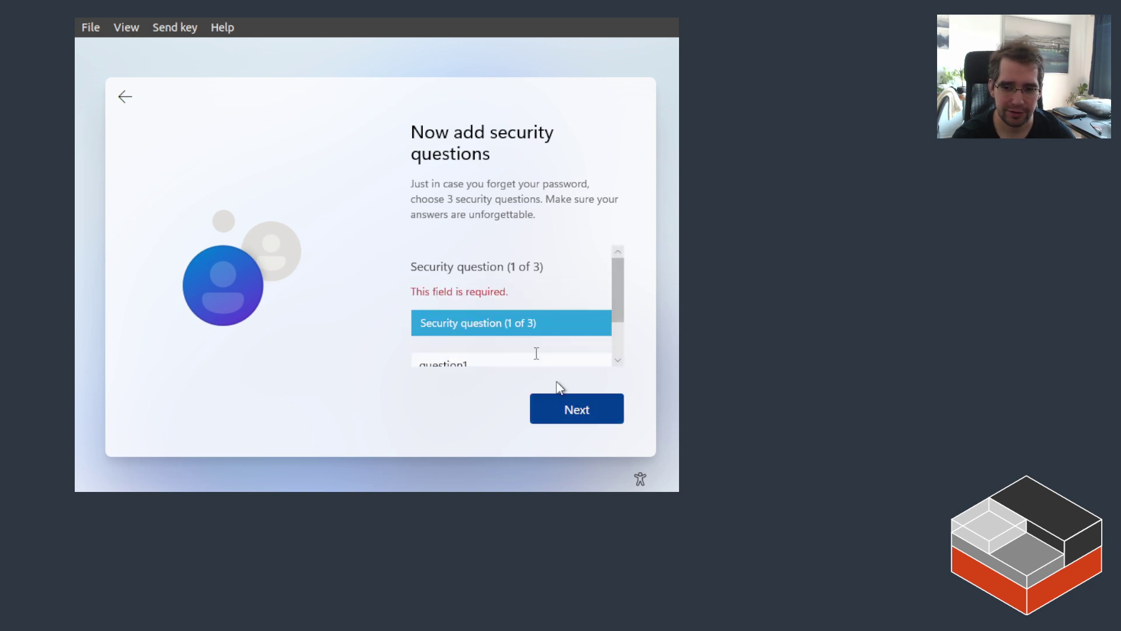
{"action": "left_click", "coordinate": [528, 323]}
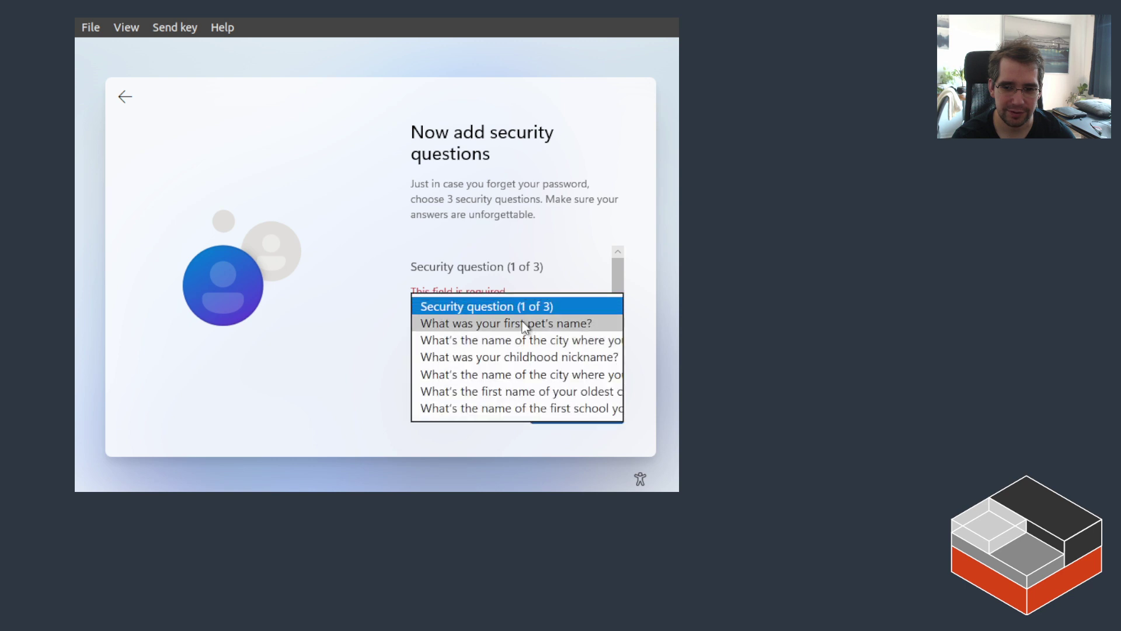
{"action": "left_click", "coordinate": [524, 327]}
{"action": "left_click", "coordinate": [570, 409]}
{"action": "left_click", "coordinate": [509, 303]}
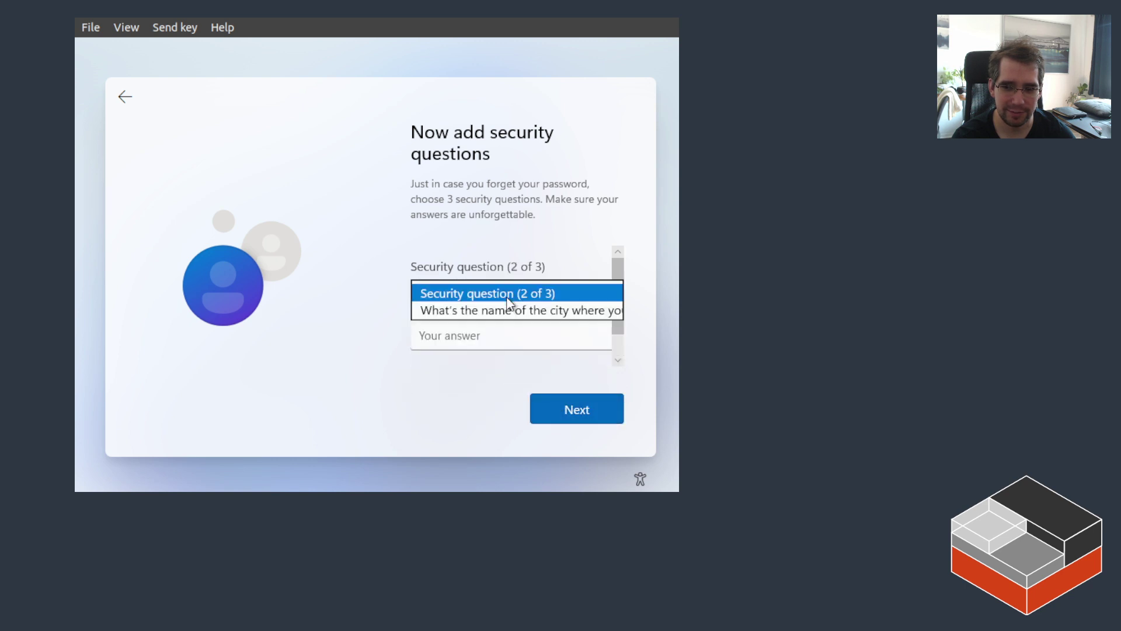
{"action": "left_click", "coordinate": [530, 315]}
{"action": "left_click", "coordinate": [528, 344]}
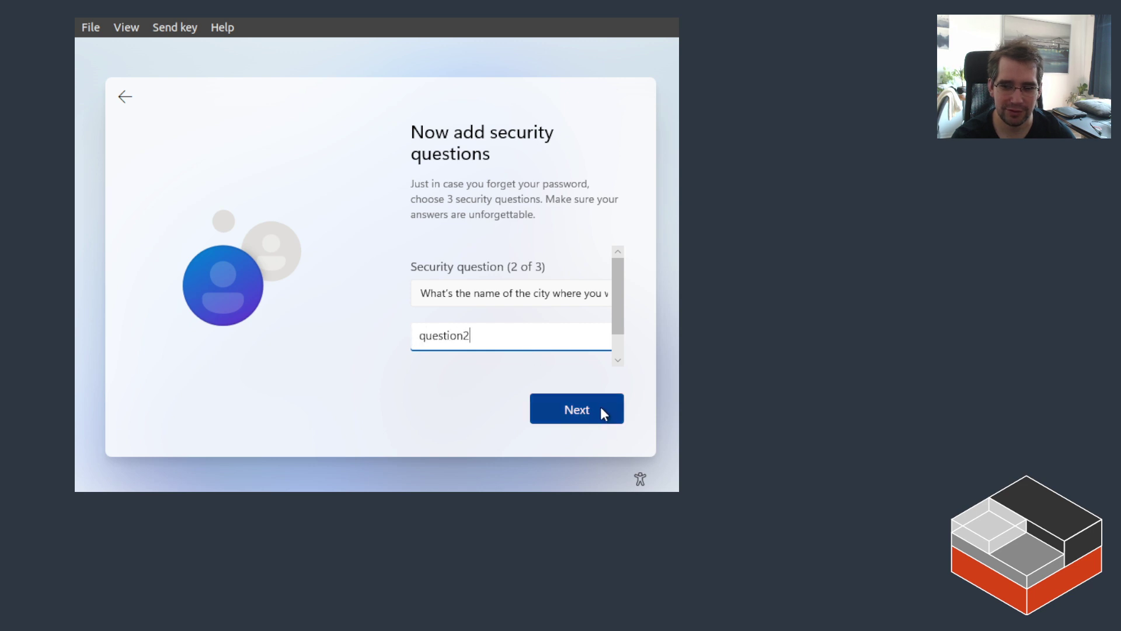
{"action": "left_click", "coordinate": [605, 414]}
{"action": "left_click", "coordinate": [531, 292]}
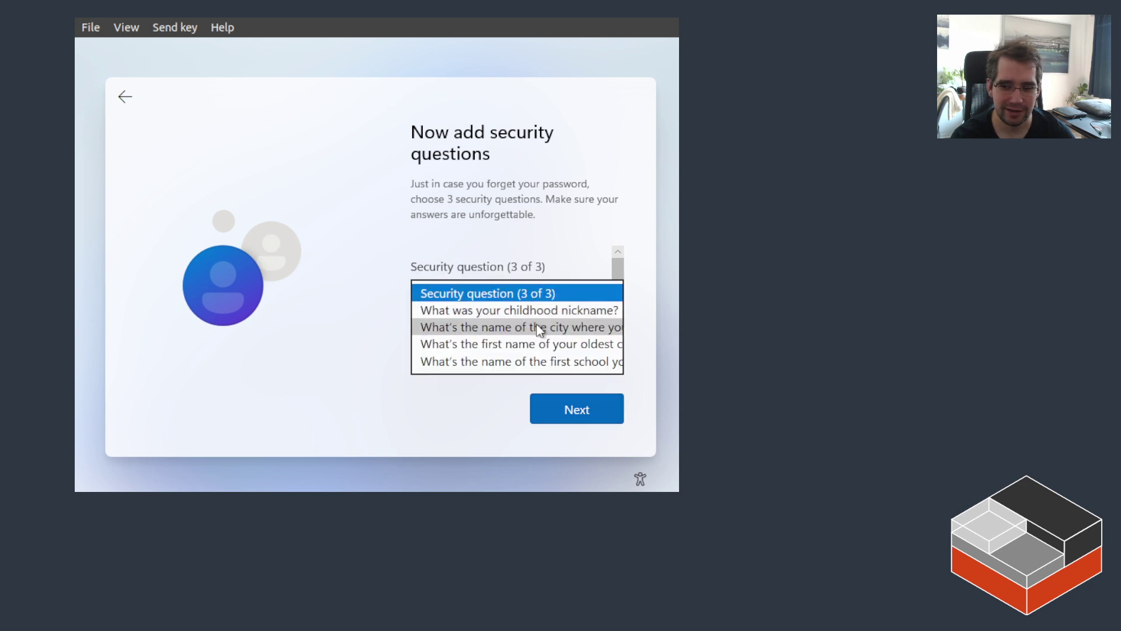
{"action": "left_click", "coordinate": [539, 313]}
{"action": "left_click", "coordinate": [540, 338]}
{"action": "left_click", "coordinate": [561, 409]}
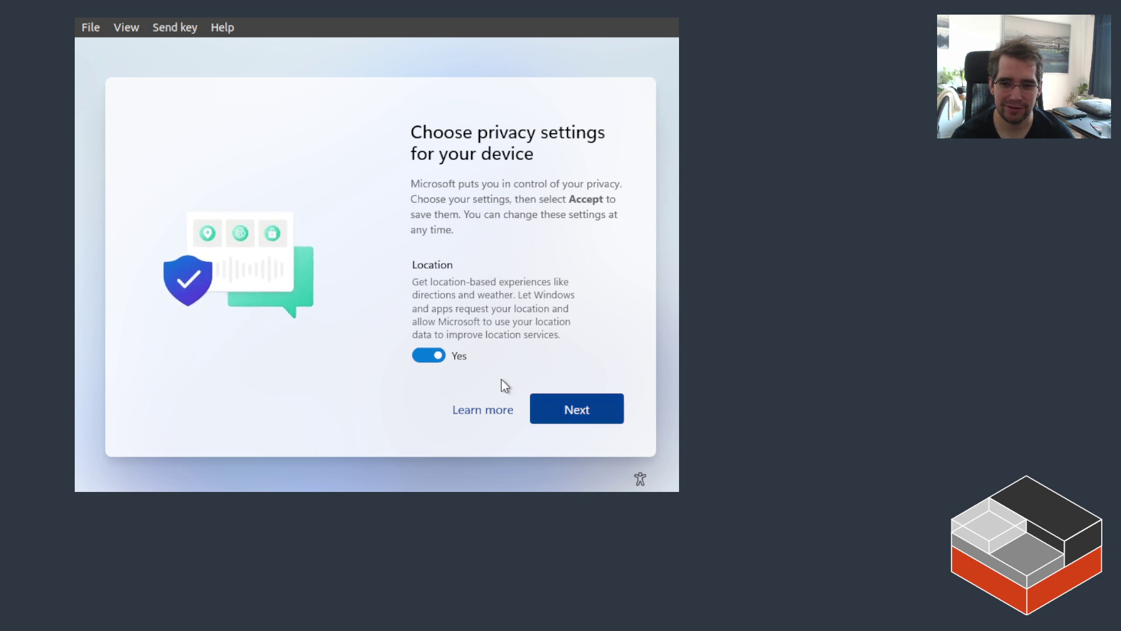
- Switch location, Find my device, inking, tailored experiences, advertising ID off, diagnostics required-only, then accept
{"action": "left_click", "coordinate": [459, 353]}
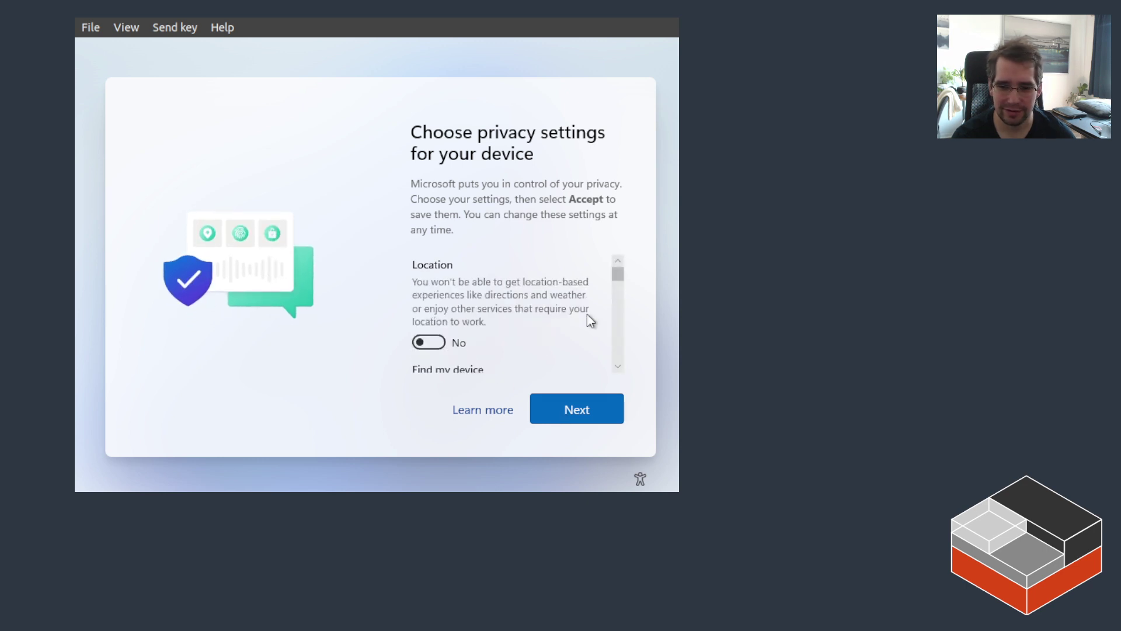
{"action": "scroll", "coordinate": [566, 310], "scroll_direction": "down", "scroll_amount": 3}
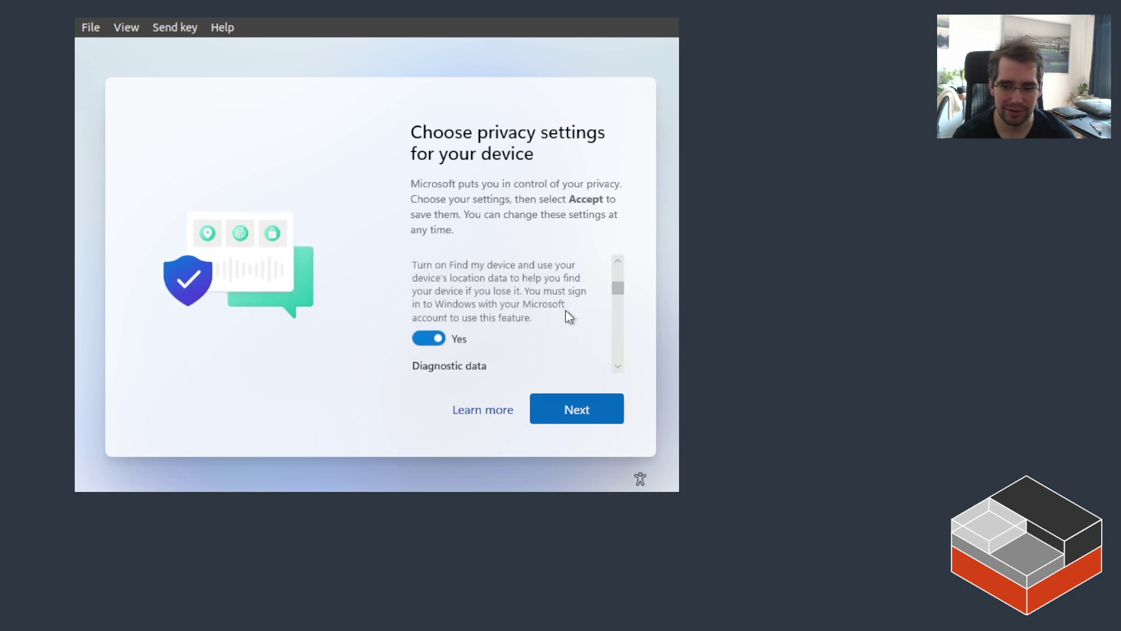
{"action": "left_click", "coordinate": [435, 338]}
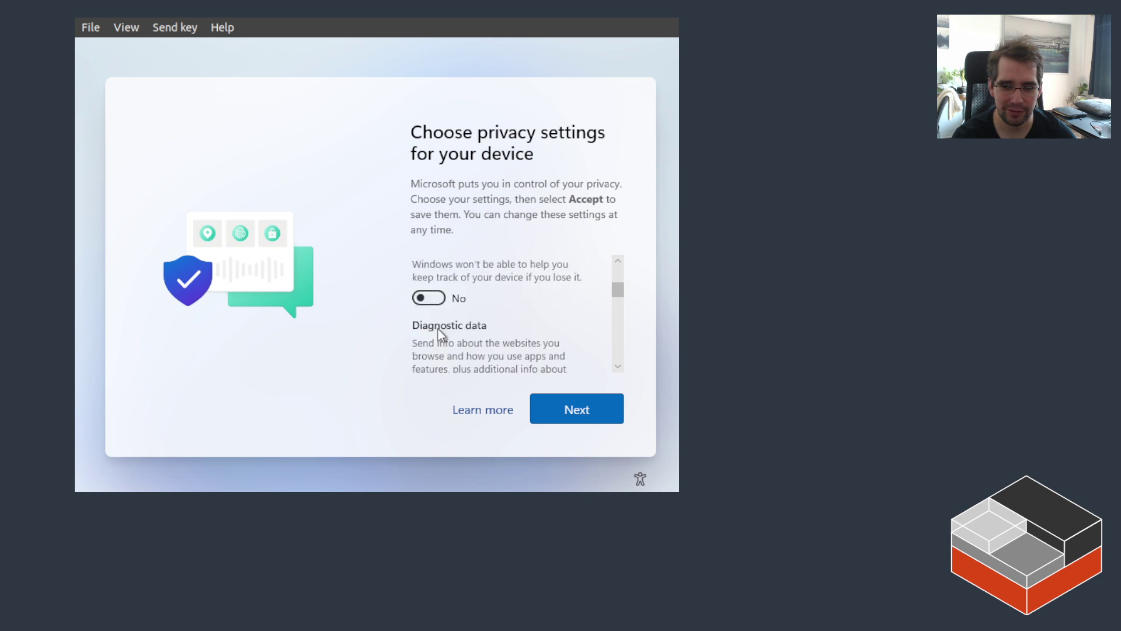
{"action": "scroll", "coordinate": [517, 309], "scroll_direction": "down", "scroll_amount": 3}
{"action": "left_click", "coordinate": [438, 369]}
{"action": "scroll", "coordinate": [496, 313], "scroll_direction": "down", "scroll_amount": 3}
{"action": "left_click", "coordinate": [430, 339]}
{"action": "scroll", "coordinate": [611, 338], "scroll_direction": "down", "scroll_amount": 3}
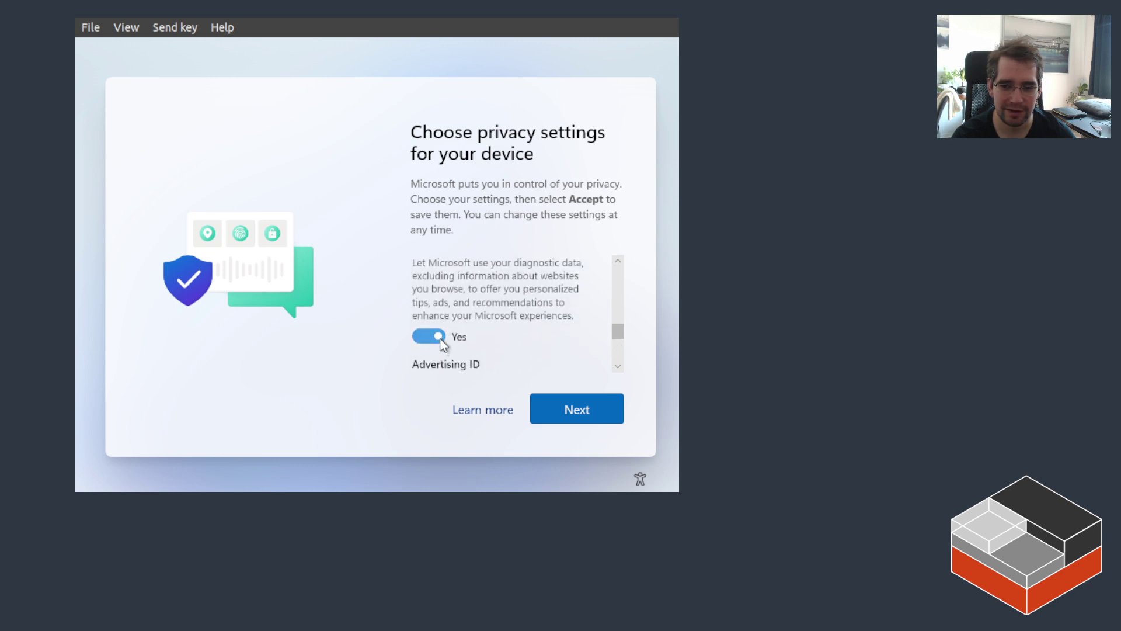
{"action": "left_click", "coordinate": [439, 338]}
{"action": "scroll", "coordinate": [492, 348], "scroll_direction": "down", "scroll_amount": 3}
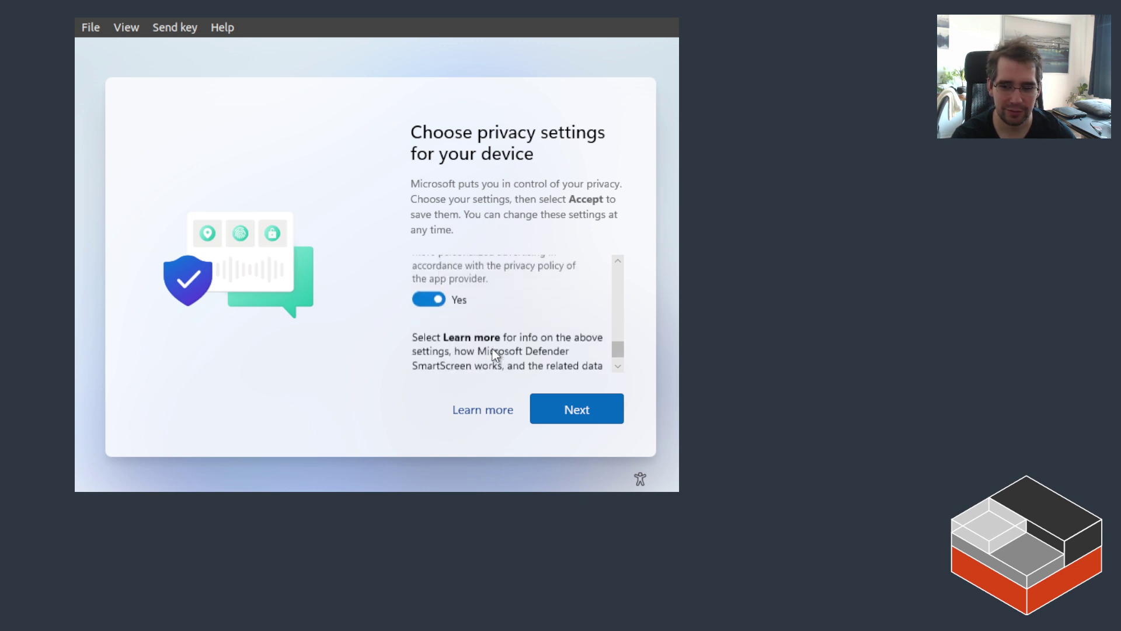
{"action": "left_click", "coordinate": [439, 294]}
{"action": "scroll", "coordinate": [531, 303], "scroll_direction": "down", "scroll_amount": 2}
{"action": "left_click", "coordinate": [582, 402]}
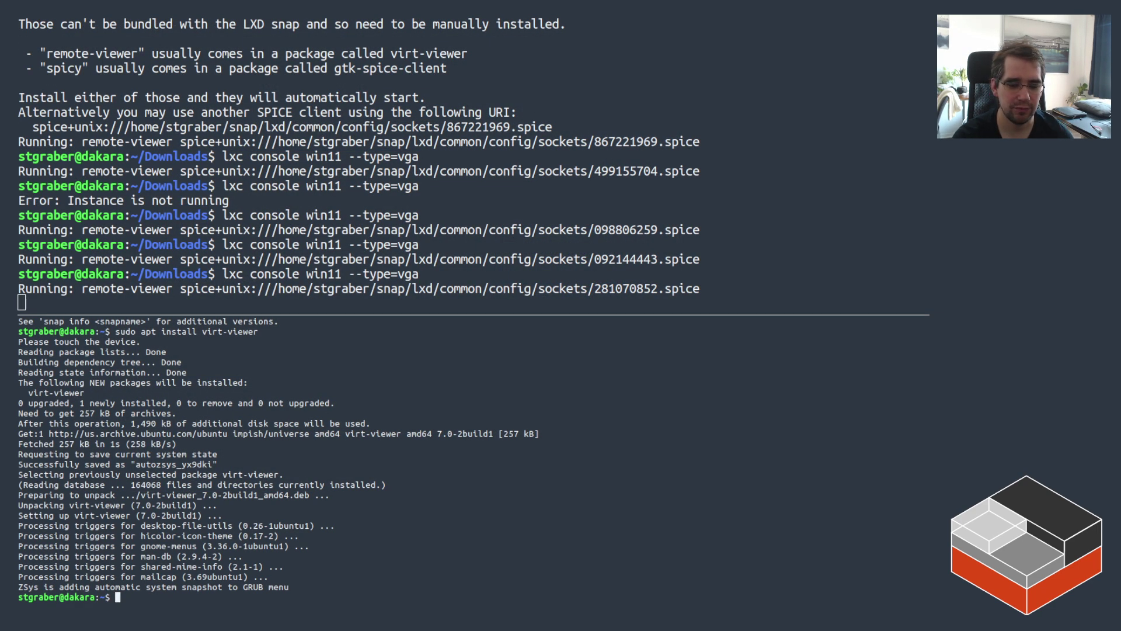
- Maximize the terminal pane, enlarge the font, clear the screen, and run lxc config show win11
{"action": "key", "text": "ctrl+shift+x"}
{"action": "key", "text": "ctrl+plus"}
{"action": "key", "text": "ctrl+plus"}
{"action": "key", "text": "ctrl+plus"}
{"action": "type", "text": "cl"}
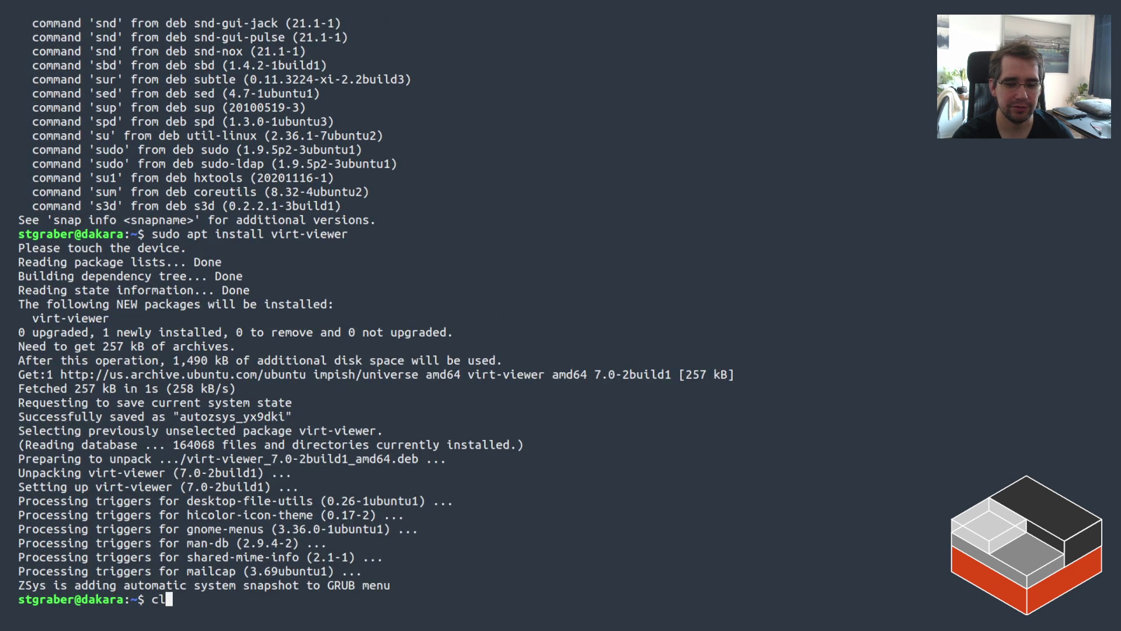
{"action": "type", "text": "ear"}
{"action": "key", "text": "Return"}
{"action": "type", "text": "lxc config show win11"}
{"action": "key", "text": "Return"}
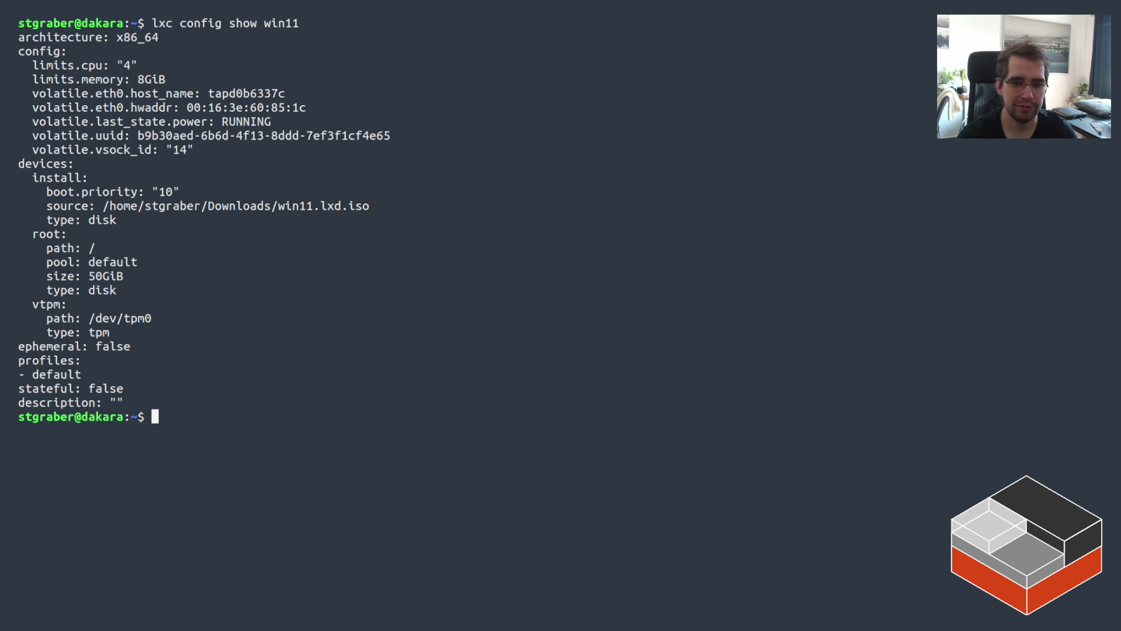
{"action": "double_click", "coordinate": [235, 206]}
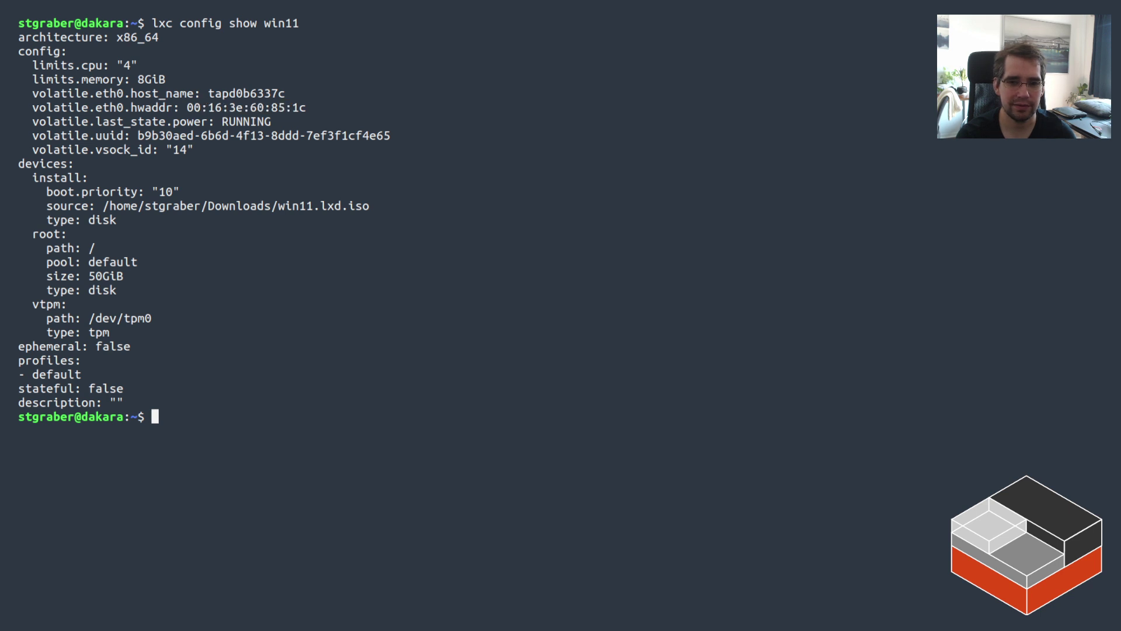
- Run lxc list win11, then restore the top pane and rerun lxc console win11 --type=vga
{"action": "type", "text": "lxc list win11"}
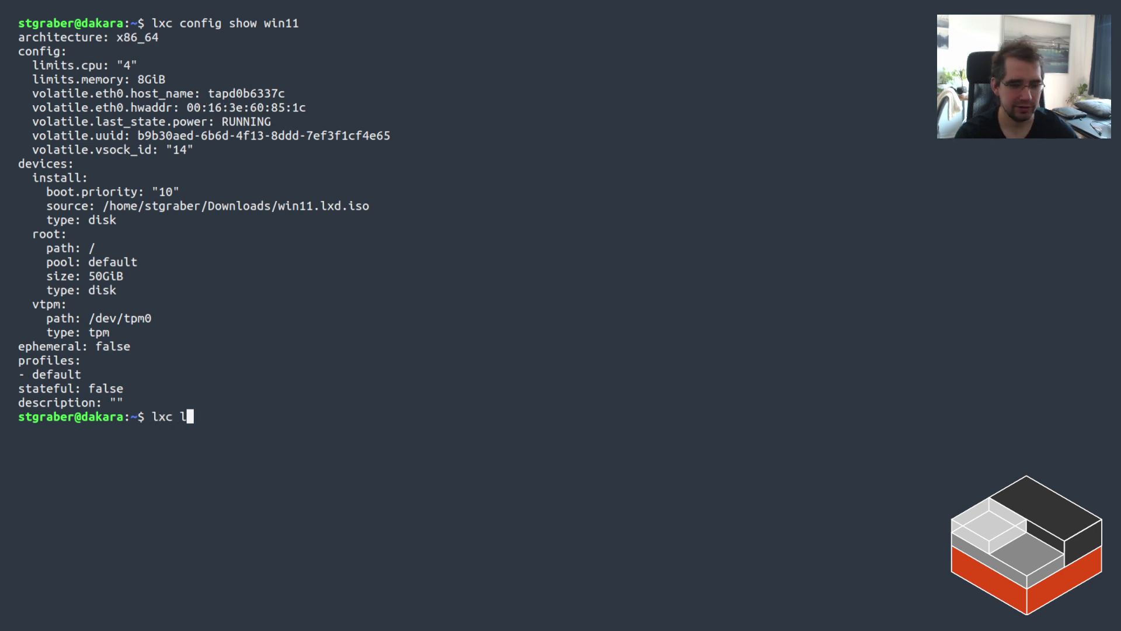
{"action": "key", "text": "Return"}
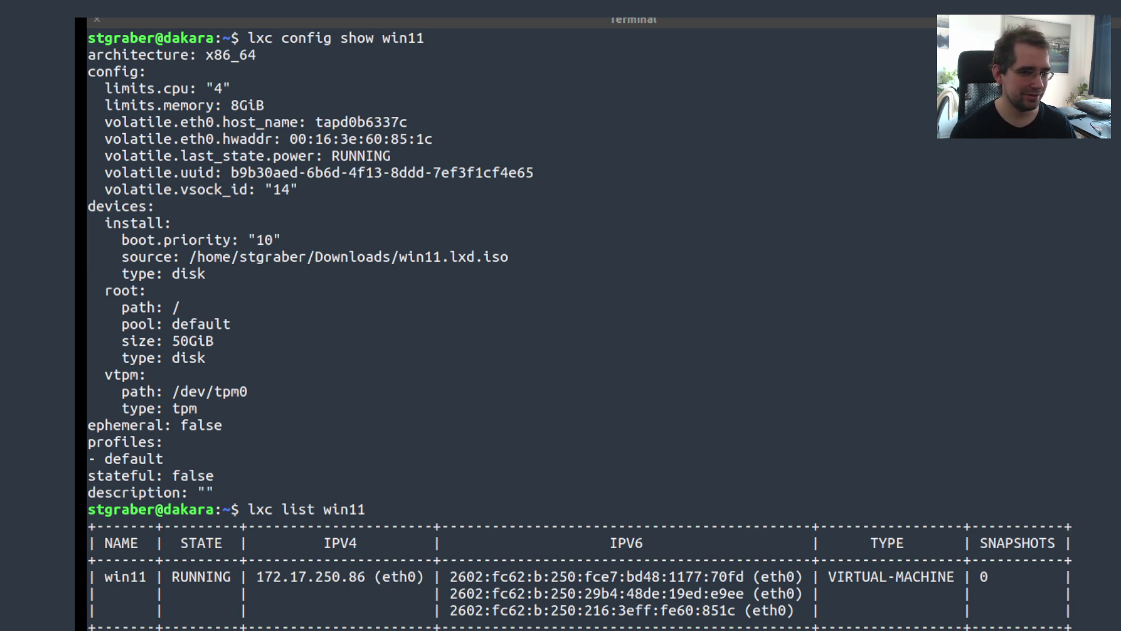
{"action": "key", "text": "ctrl+shift+x"}
{"action": "key", "text": "Up"}
{"action": "key", "text": "Return"}
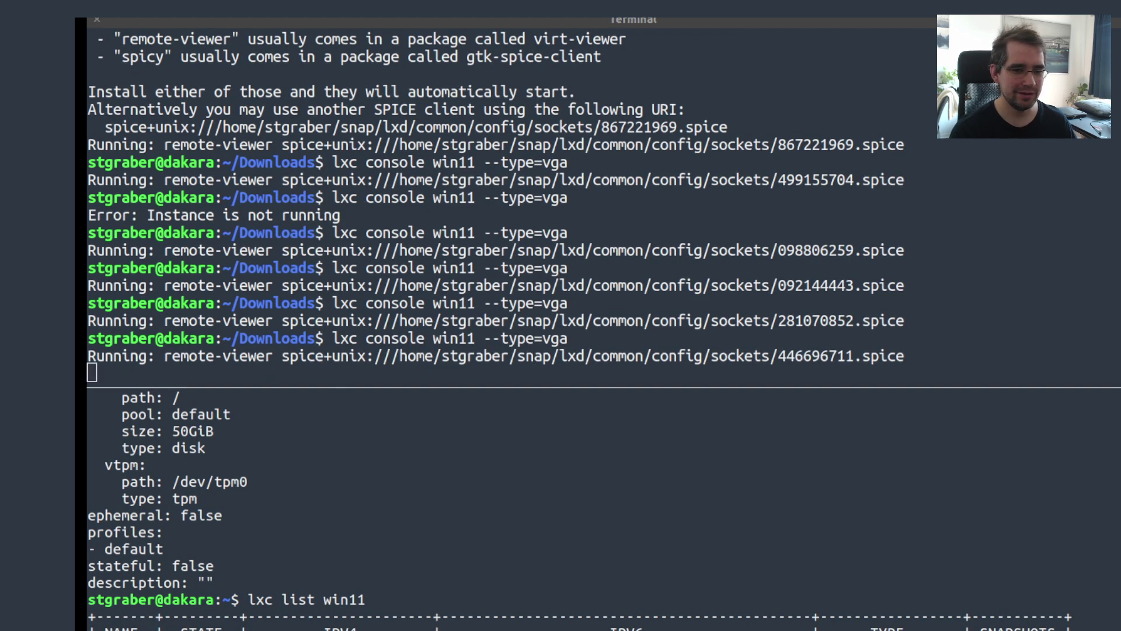
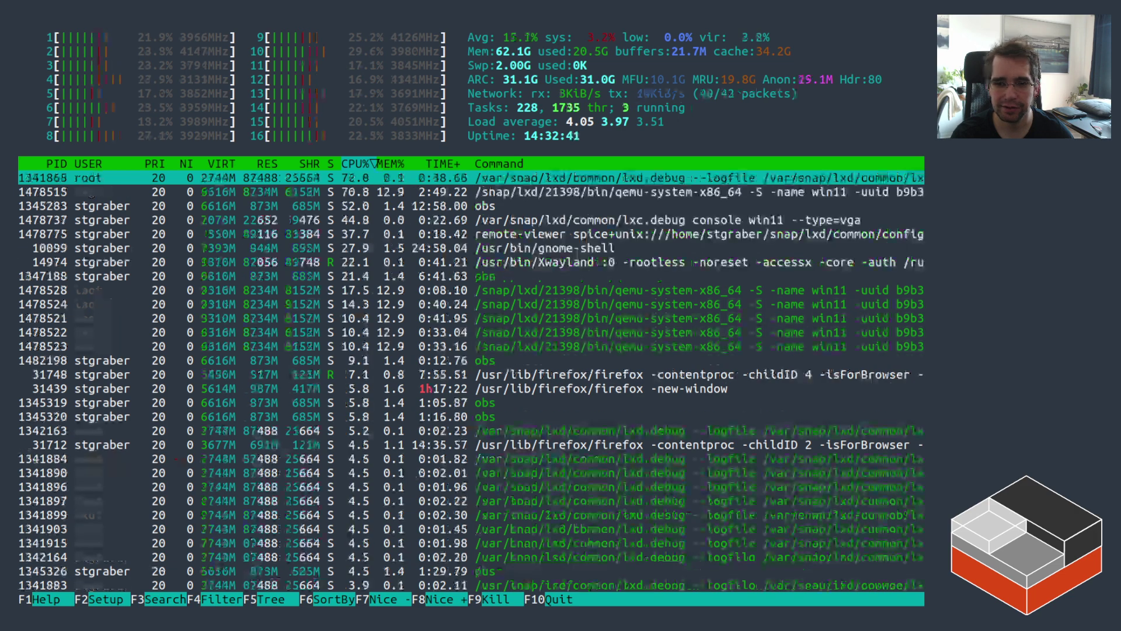
- Enable 'Hide userland process threads' in htop's Display options, then quit htop
{"action": "key", "text": "F2"}
{"action": "key", "text": "Down"}
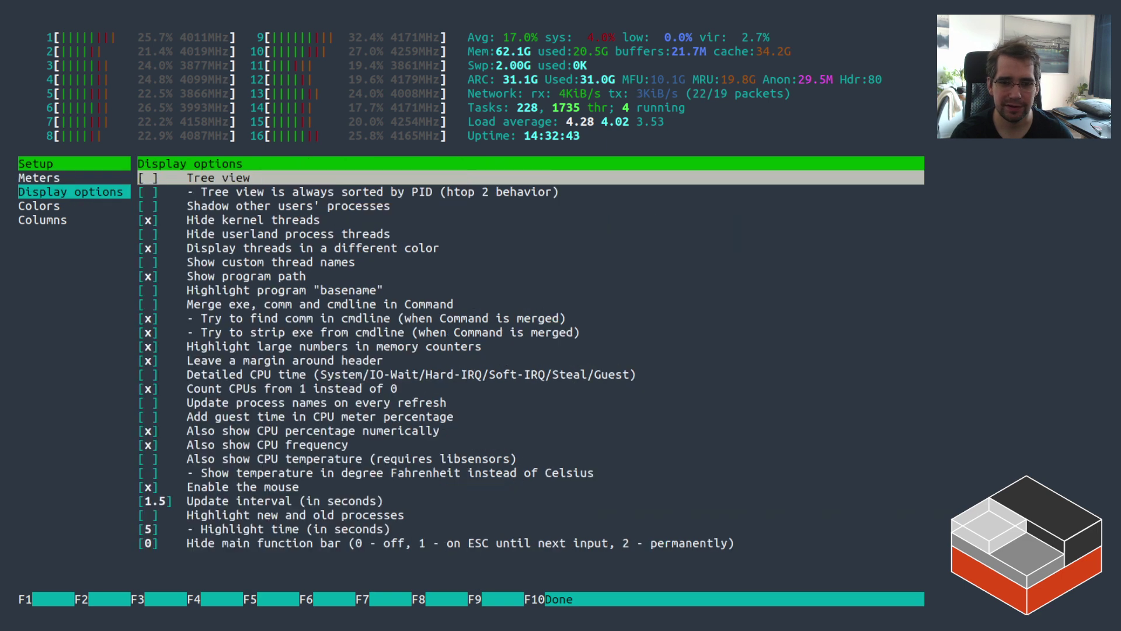
{"action": "key", "text": "Right"}
{"action": "key", "text": "Down"}
{"action": "key", "text": "Down"}
{"action": "key", "text": "Down"}
{"action": "key", "text": "space"}
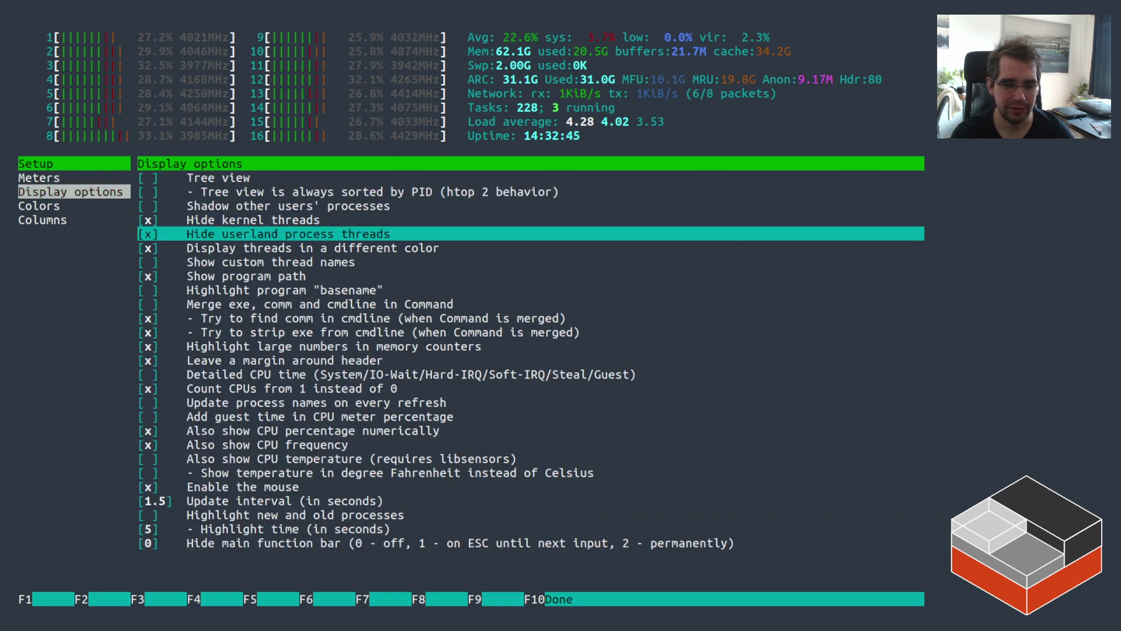
{"action": "key", "text": "F10"}
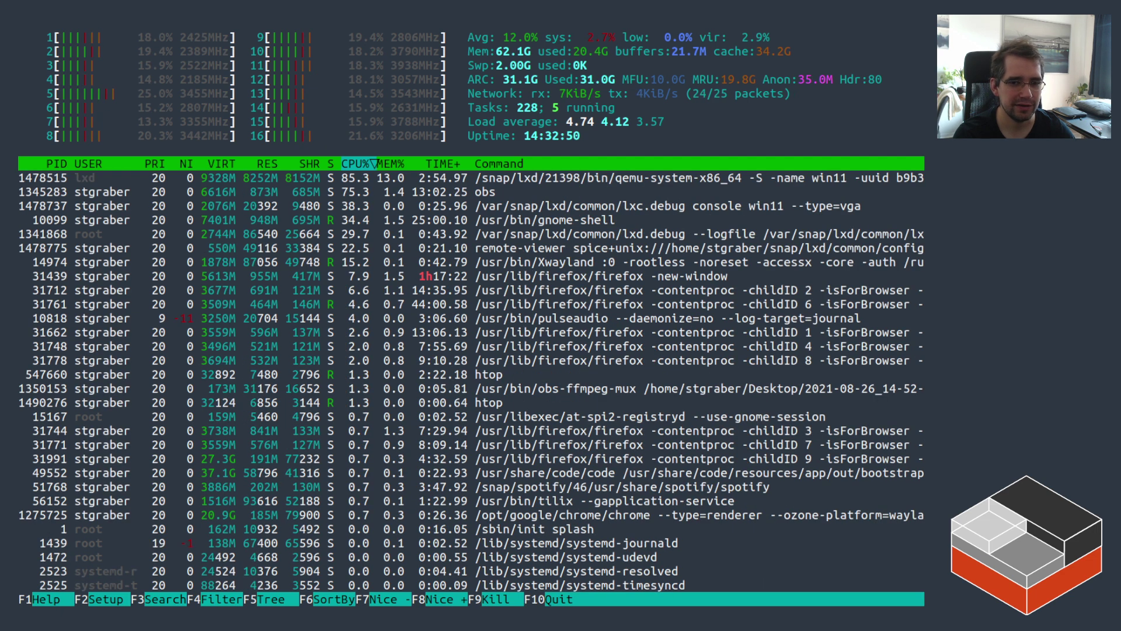
{"action": "key", "text": "F10"}
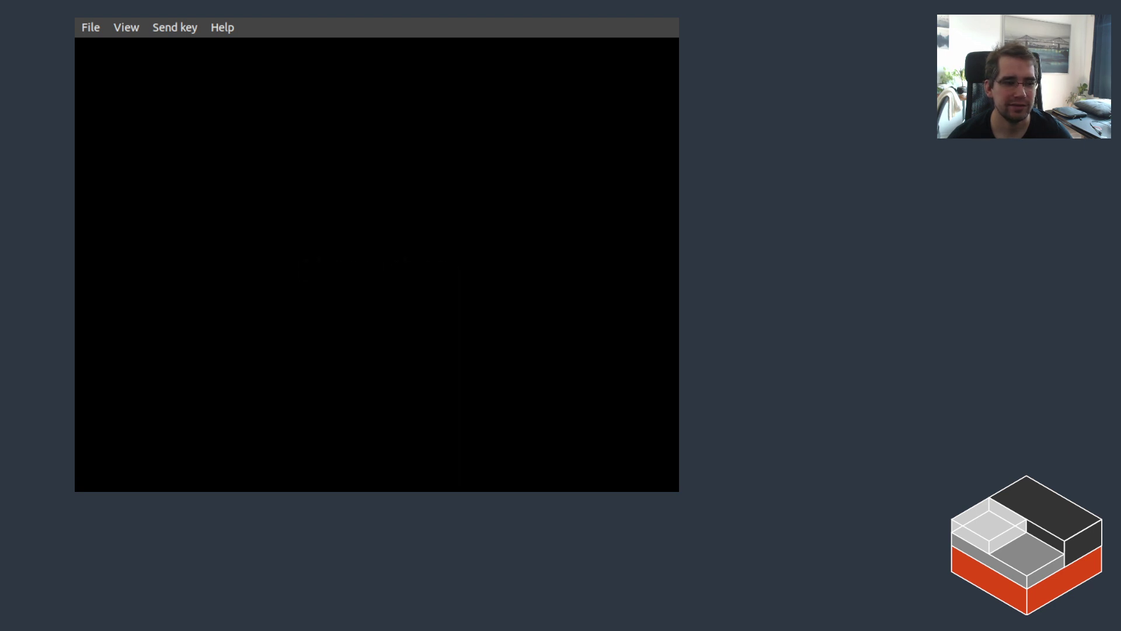
- Complete Edge's first-run setup, confirm the default new tab layout, and dismiss its setup dialog
{"action": "key", "text": "super"}
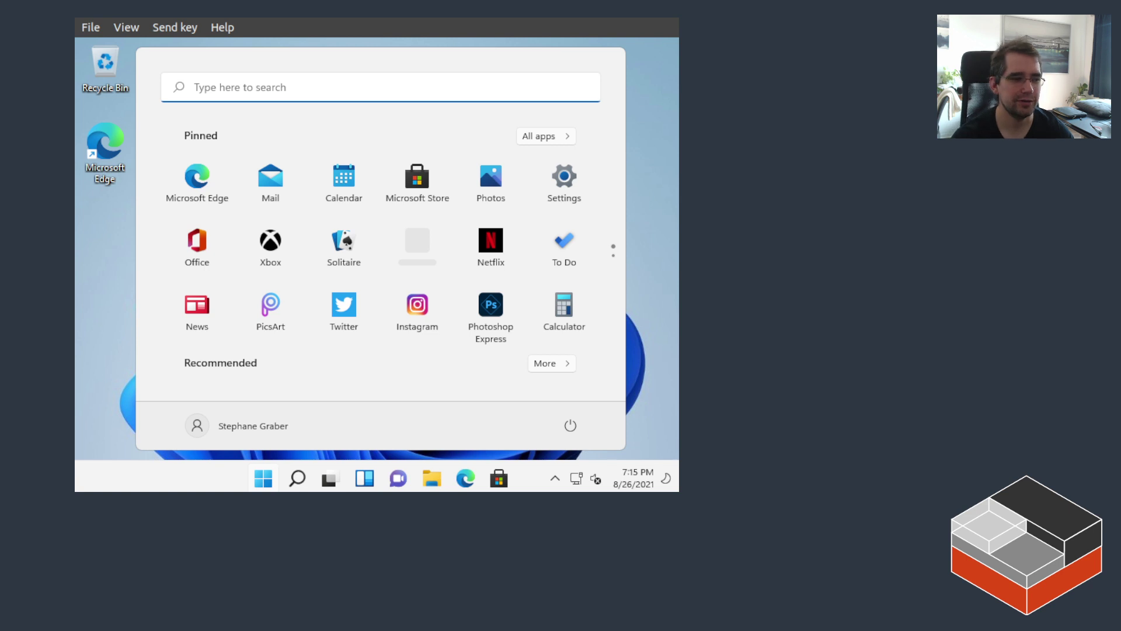
{"action": "left_click", "coordinate": [651, 171]}
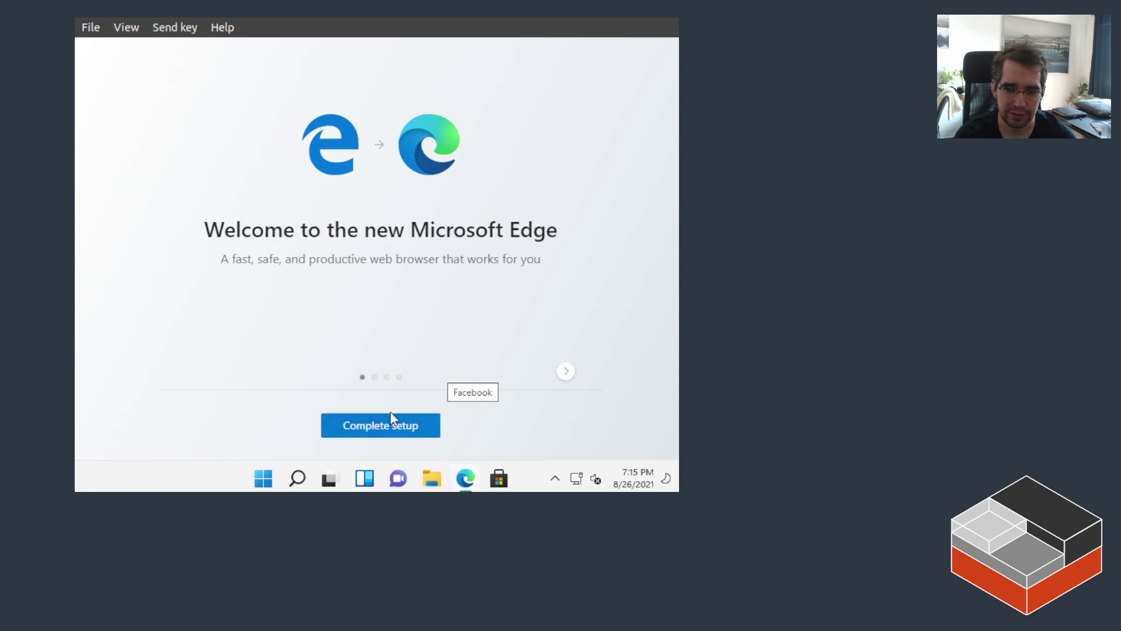
{"action": "left_click", "coordinate": [392, 421]}
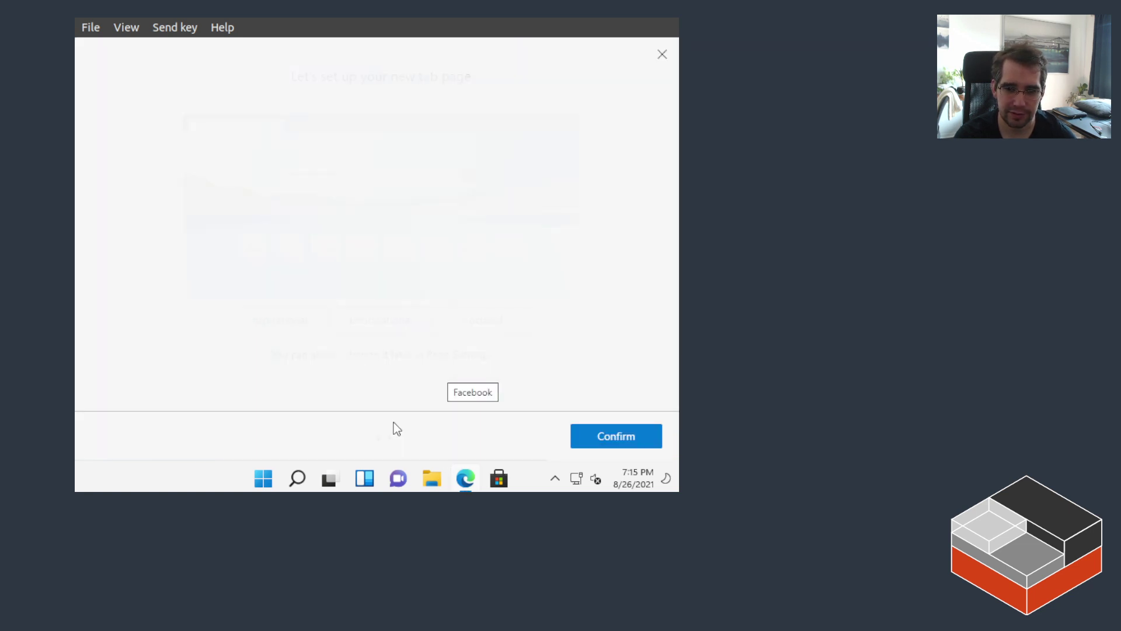
{"action": "left_click", "coordinate": [636, 442]}
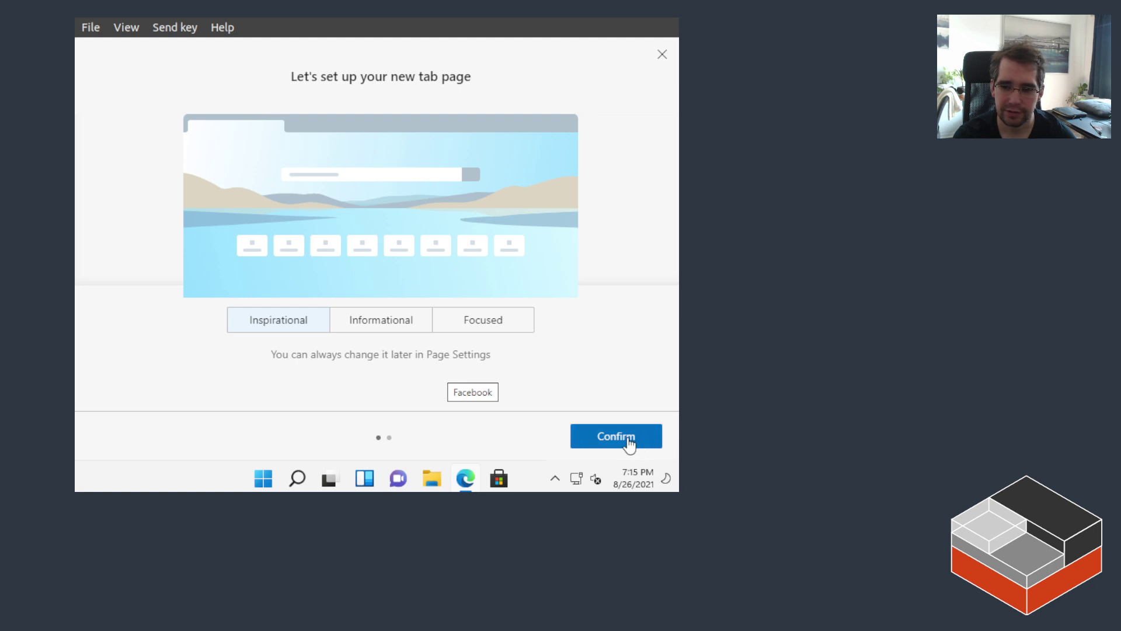
{"action": "left_click", "coordinate": [663, 54]}
- Search 'fedorapeople virtio-win' and download virtio-win.iso from direct-downloads/latest-virtio
{"action": "left_click", "coordinate": [373, 76]}
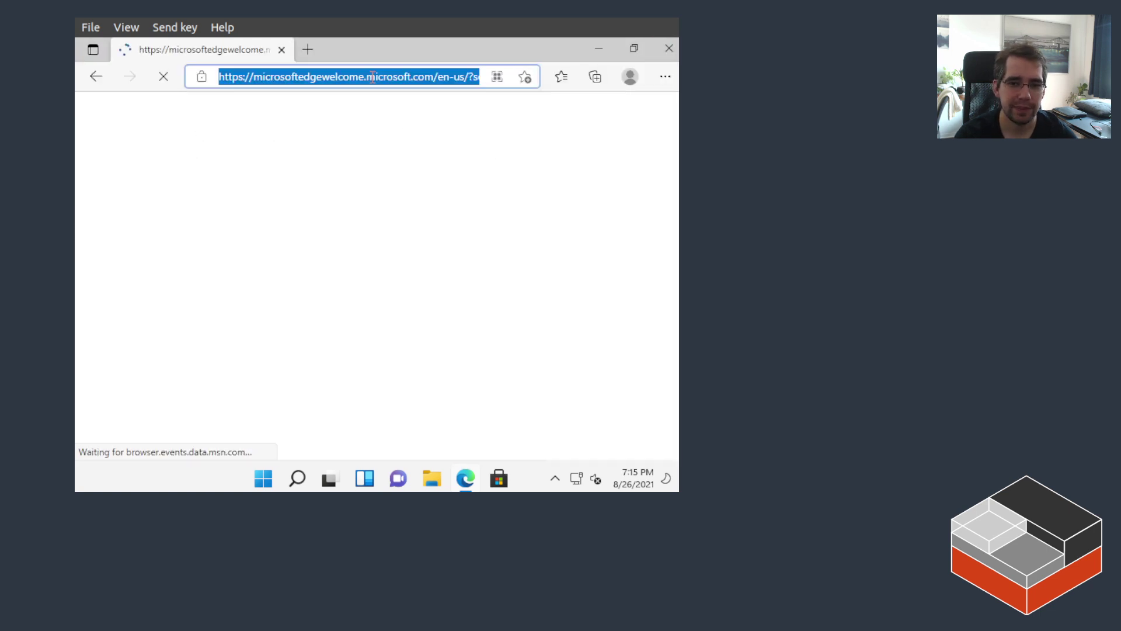
{"action": "type", "text": "fedorapeople virtio-win"}
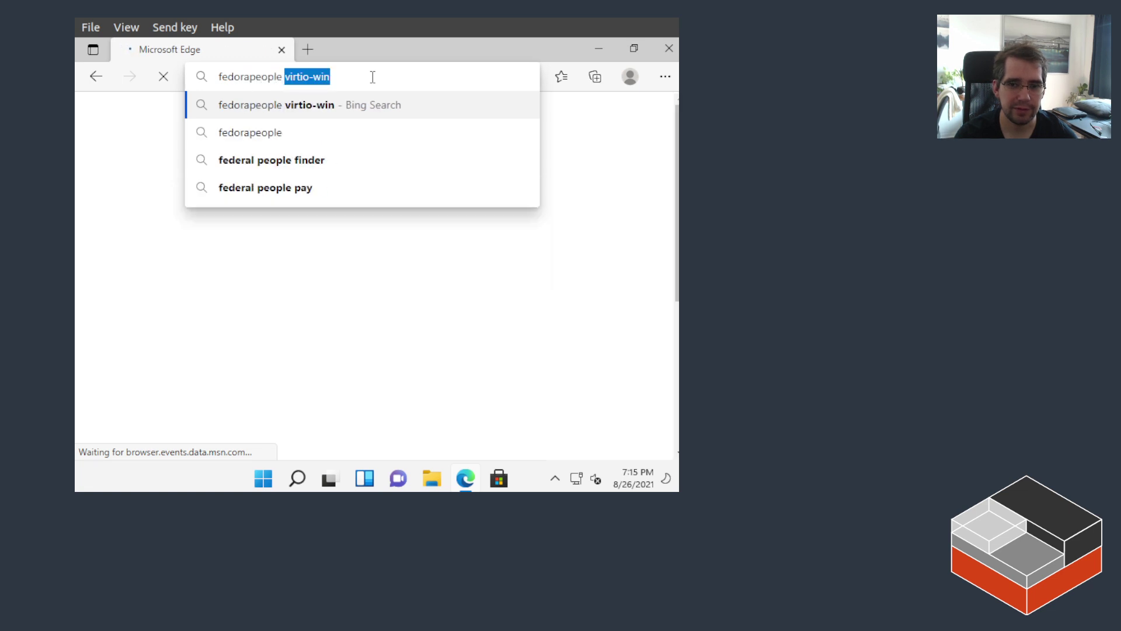
{"action": "key", "text": "Return"}
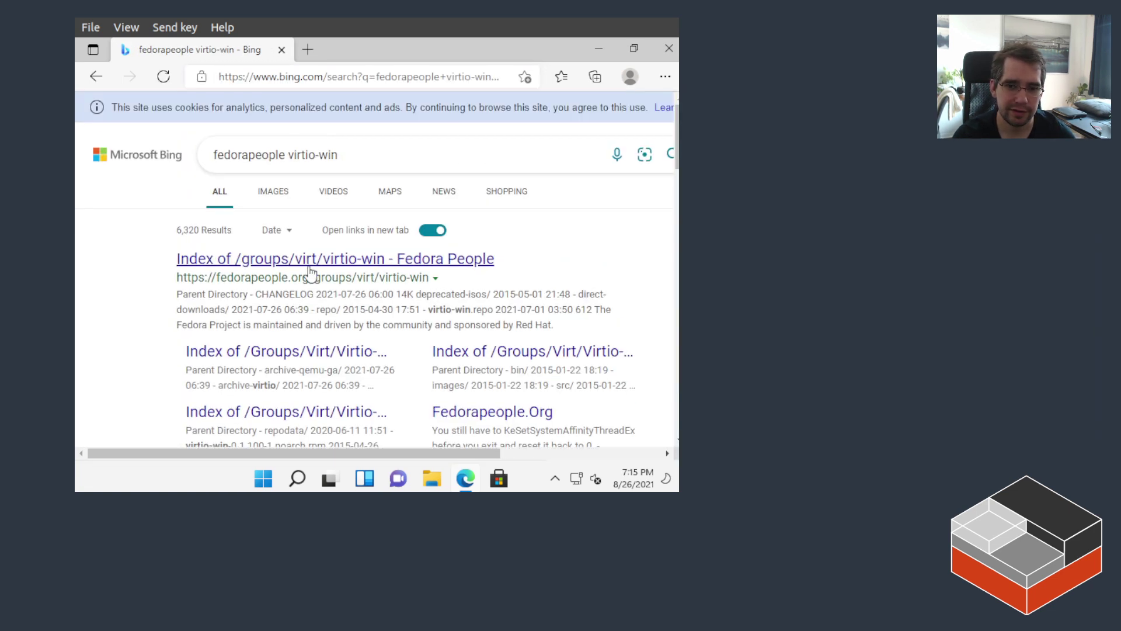
{"action": "left_click", "coordinate": [328, 258]}
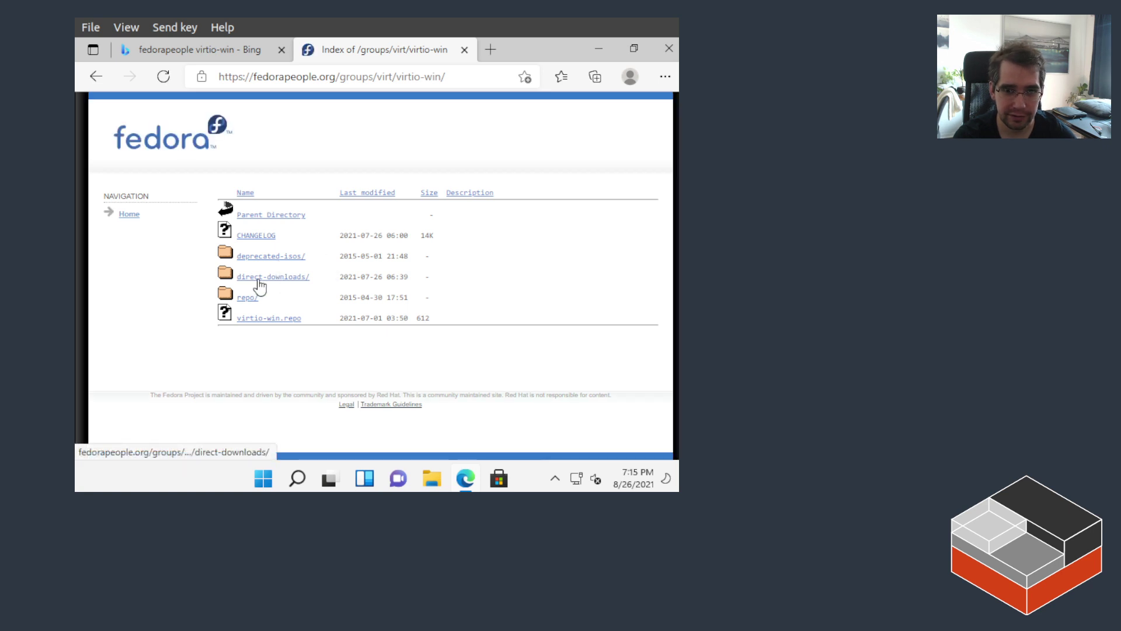
{"action": "left_click", "coordinate": [256, 281]}
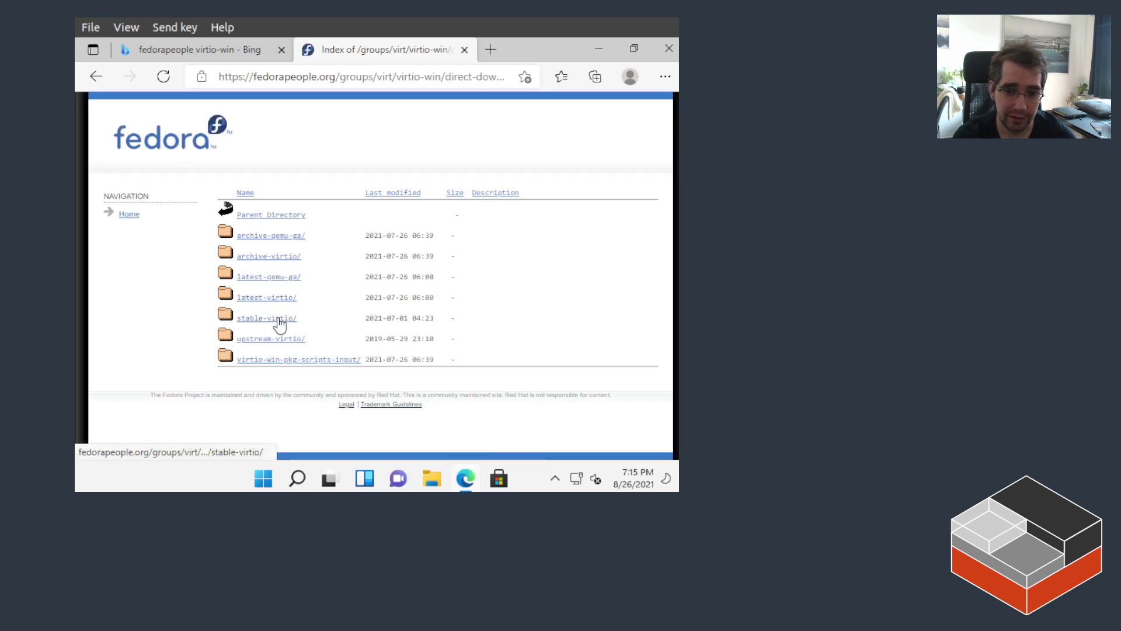
{"action": "left_click", "coordinate": [279, 300]}
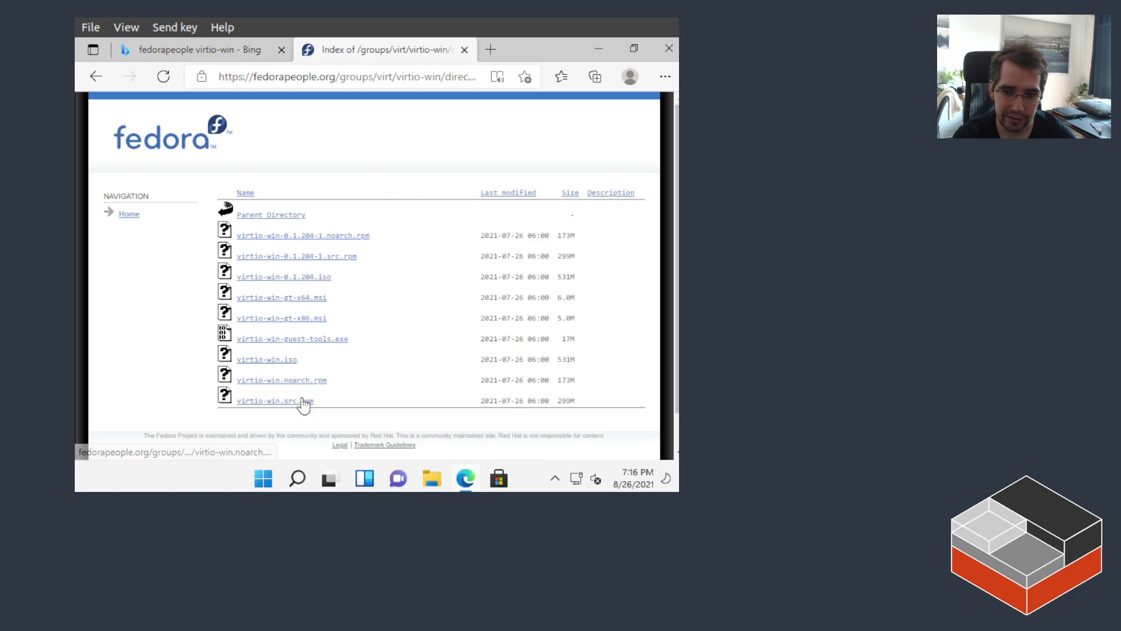
{"action": "left_click", "coordinate": [290, 365]}
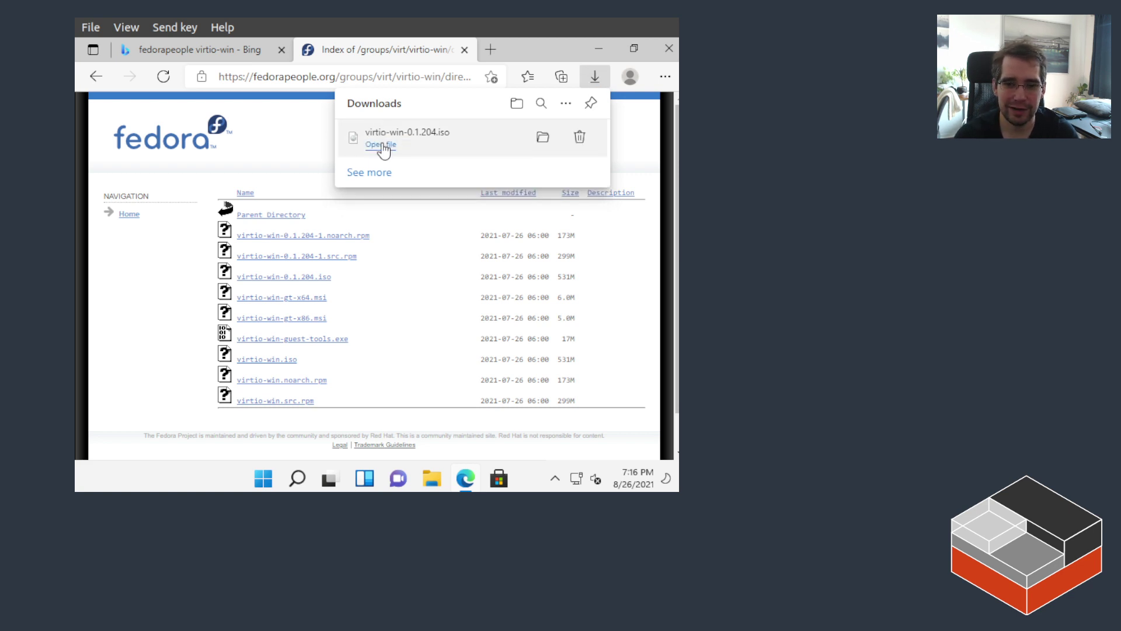
- Open the downloaded virtio-win ISO from Edge's downloads, allowing it past the security warning
{"action": "left_click", "coordinate": [384, 146]}
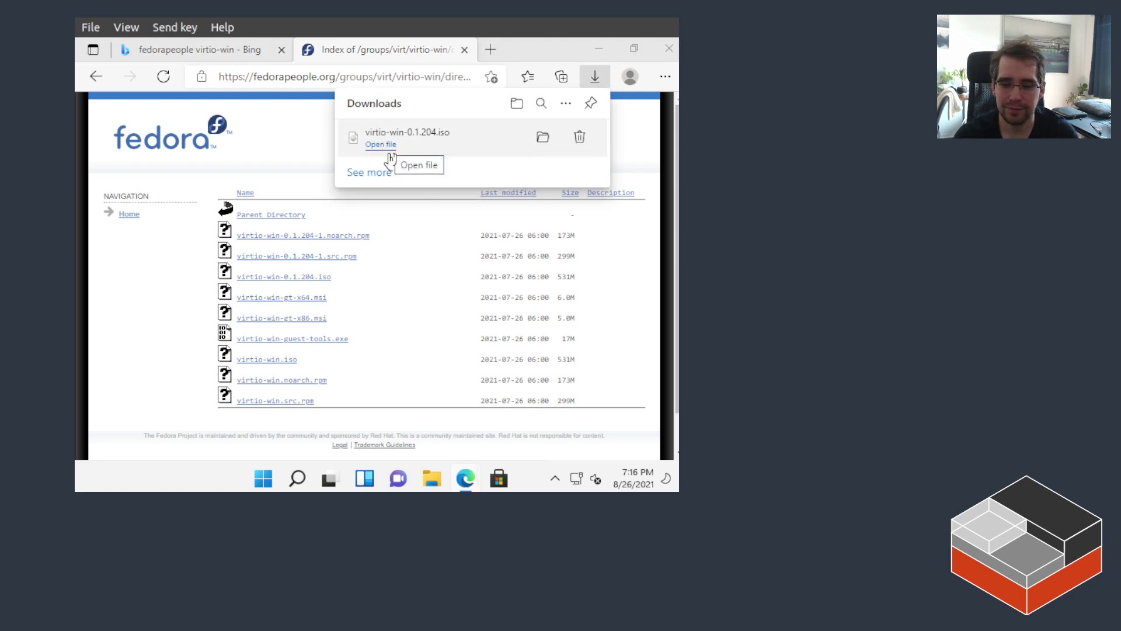
{"action": "left_click", "coordinate": [383, 145]}
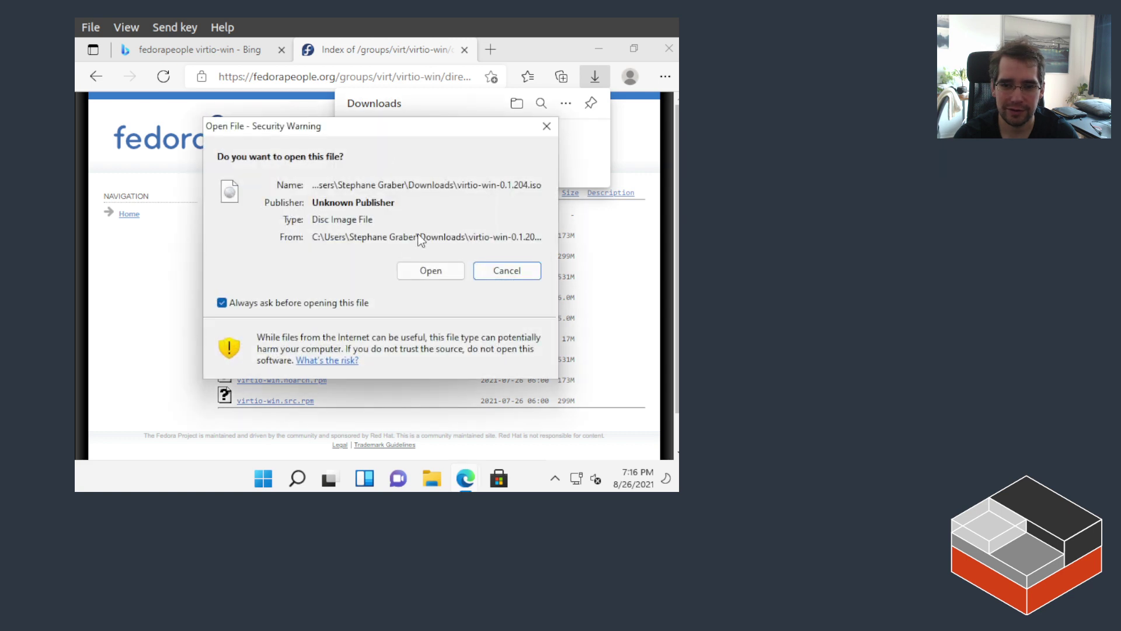
{"action": "left_click", "coordinate": [430, 272]}
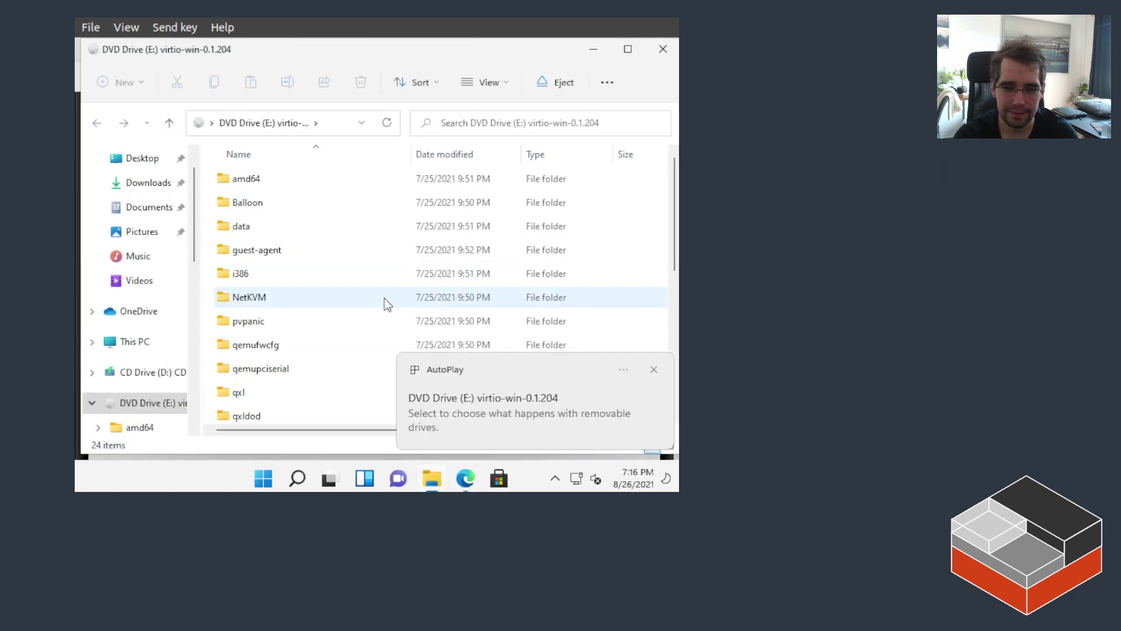
- Select the virtio-win-gt-x64 installer in the mounted DVD Drive (E:) file list
{"action": "left_click", "coordinate": [334, 368]}
{"action": "key", "text": "Down"}
{"action": "key", "text": "End"}
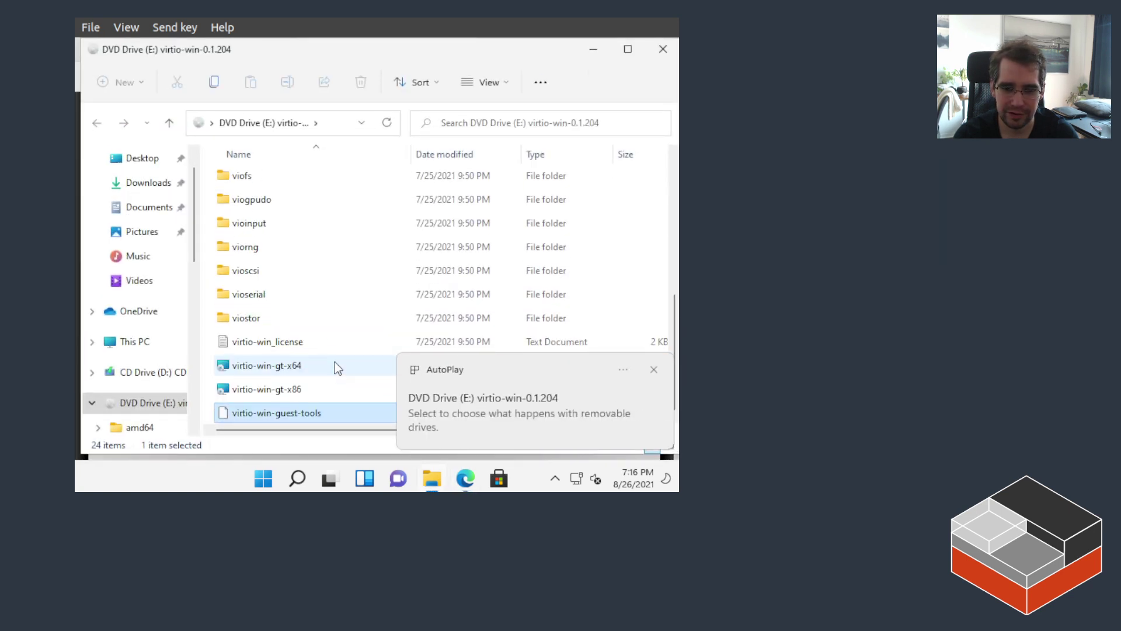
{"action": "key", "text": "Up"}
{"action": "key", "text": "Up"}
{"action": "key", "text": "Down"}
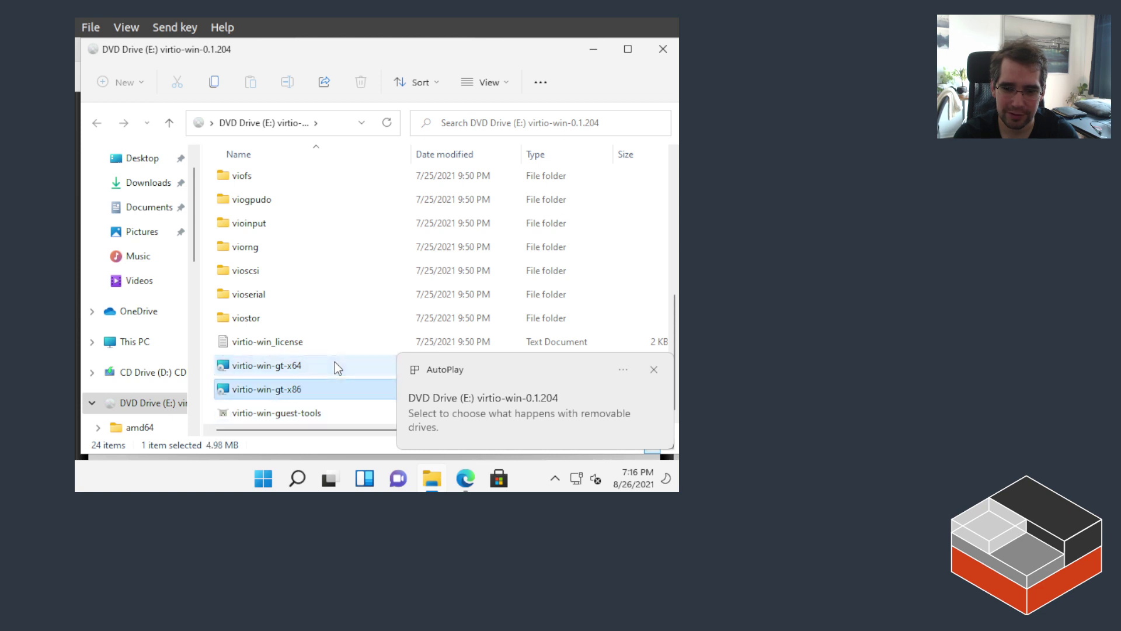
{"action": "key", "text": "Up"}
- Run virtio-win-gt-x64 with default features, granting admin rights and trusting Red Hat device software
{"action": "double_click", "coordinate": [334, 366]}
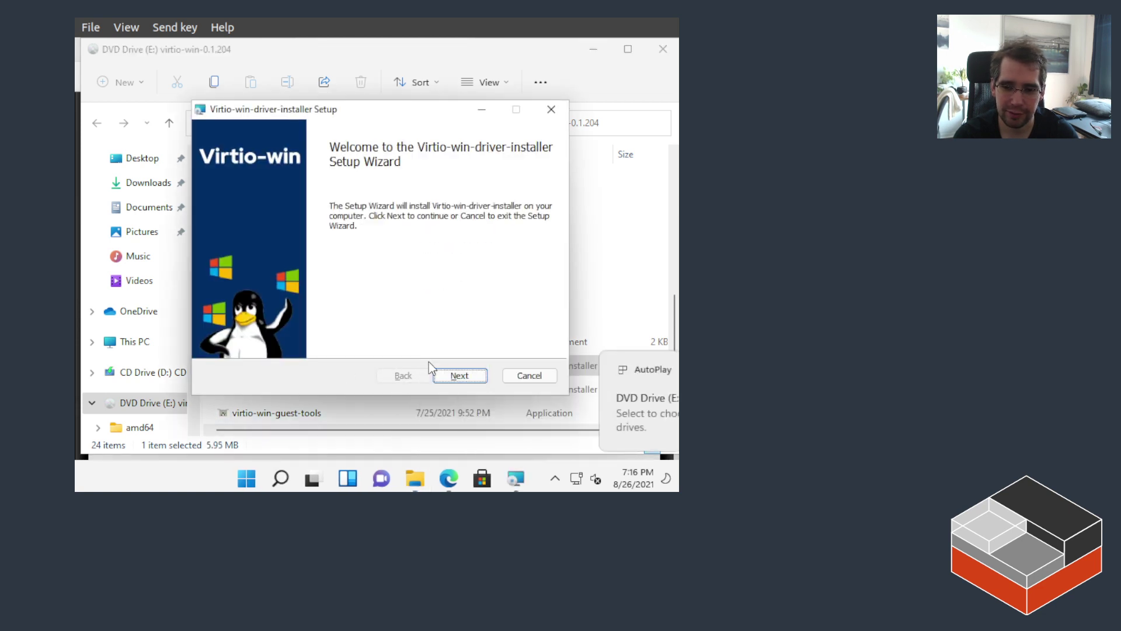
{"action": "left_click", "coordinate": [470, 376]}
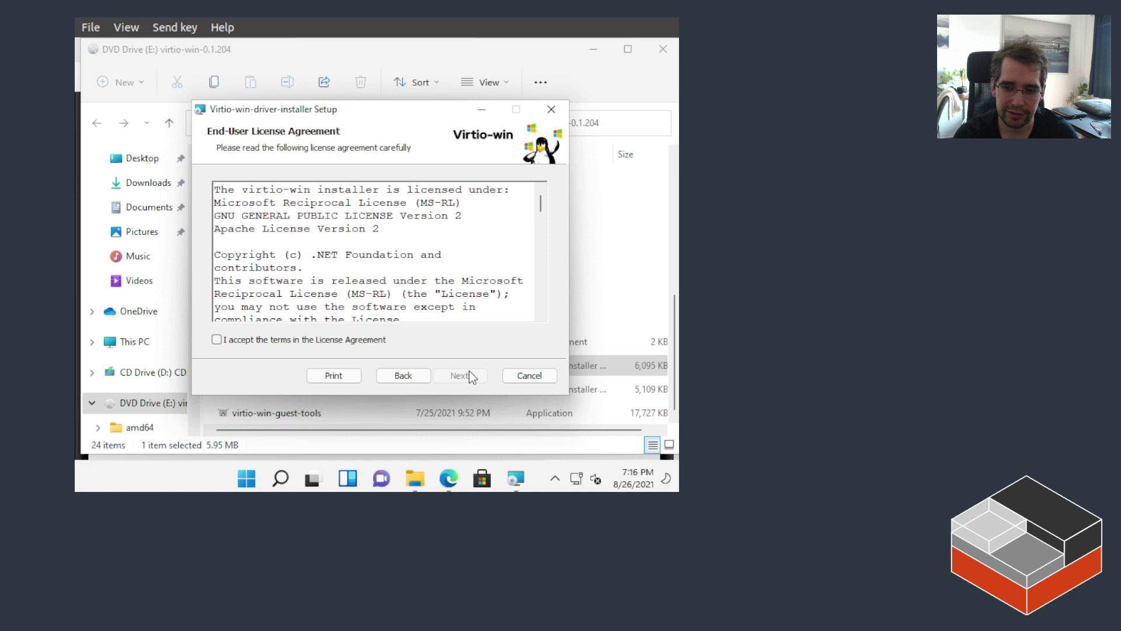
{"action": "left_click", "coordinate": [351, 339]}
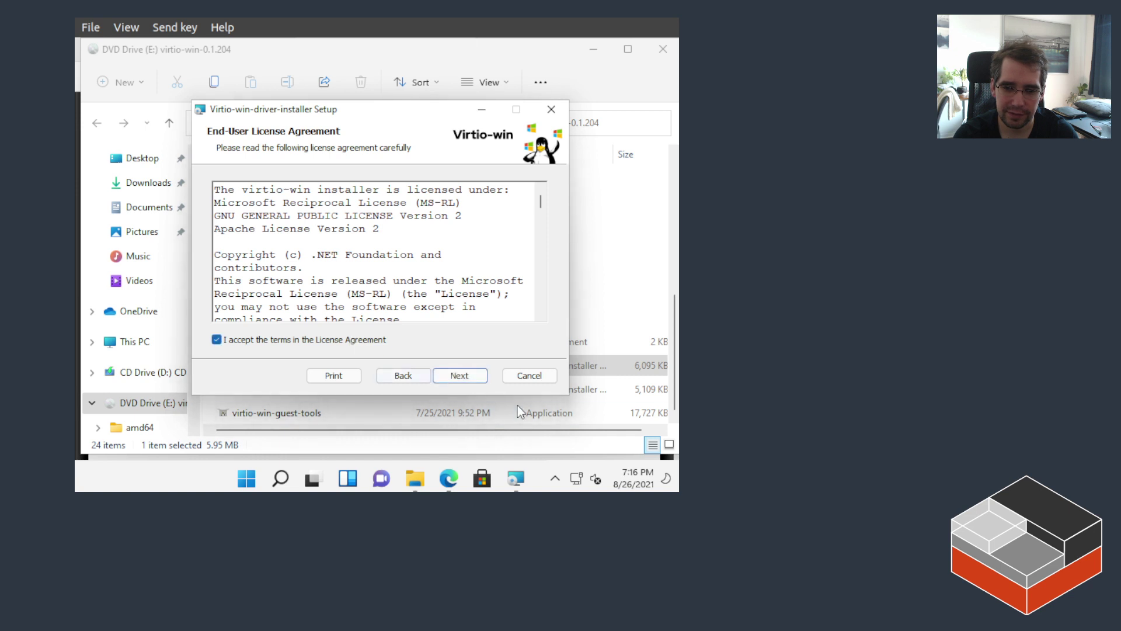
{"action": "left_click", "coordinate": [471, 376]}
{"action": "left_click", "coordinate": [471, 376]}
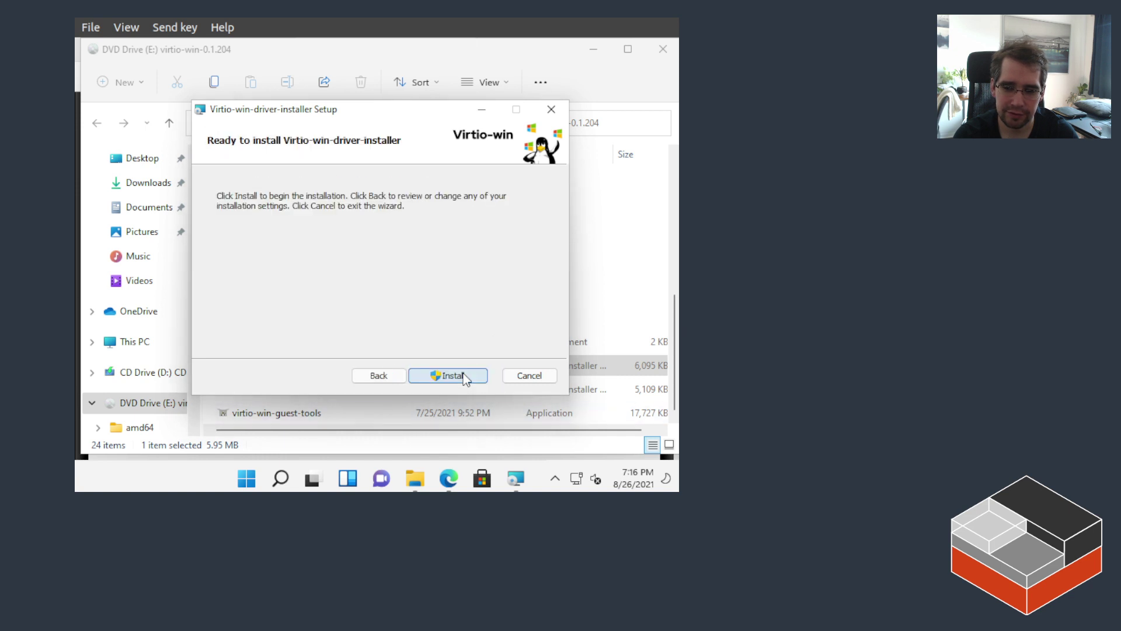
{"action": "left_click", "coordinate": [463, 374]}
{"action": "left_click", "coordinate": [460, 382]}
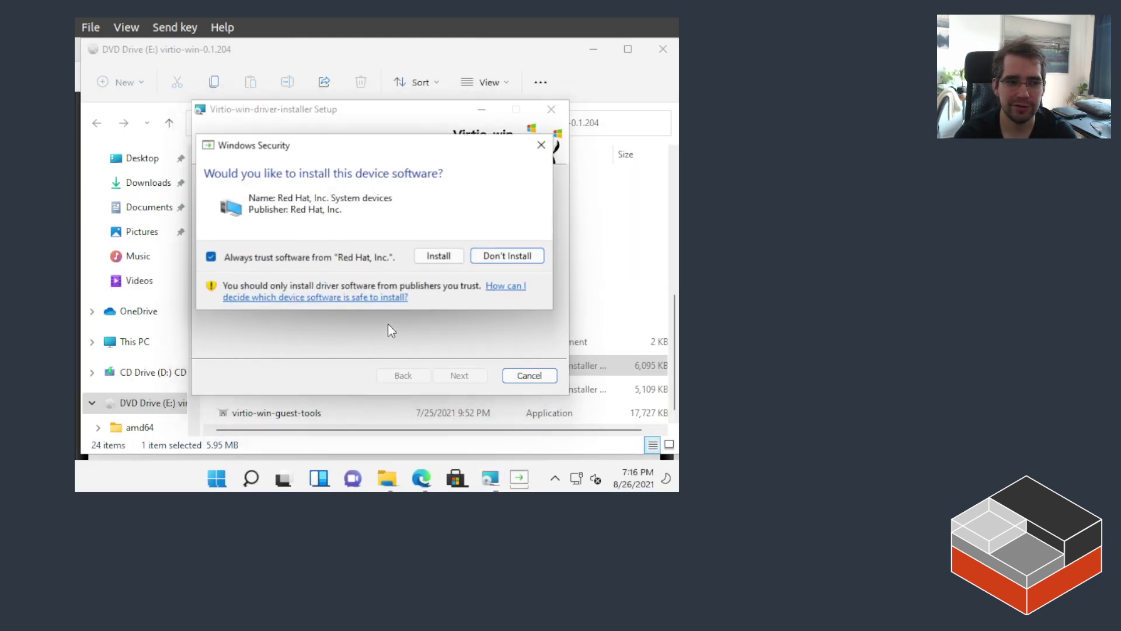
{"action": "left_click", "coordinate": [443, 258]}
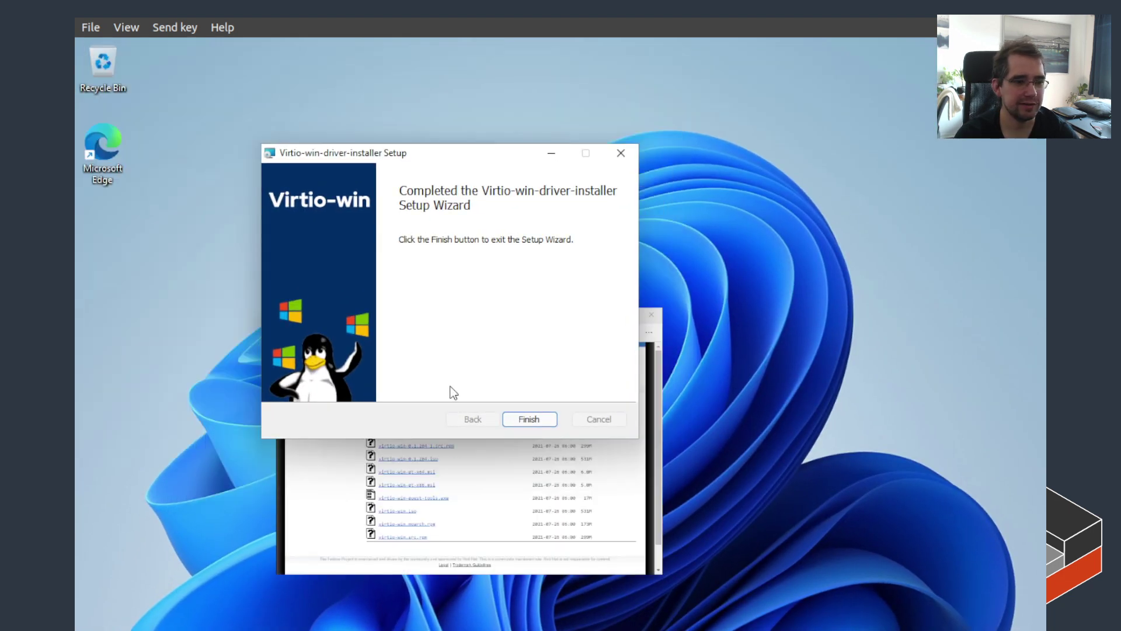
{"action": "left_click", "coordinate": [530, 420]}
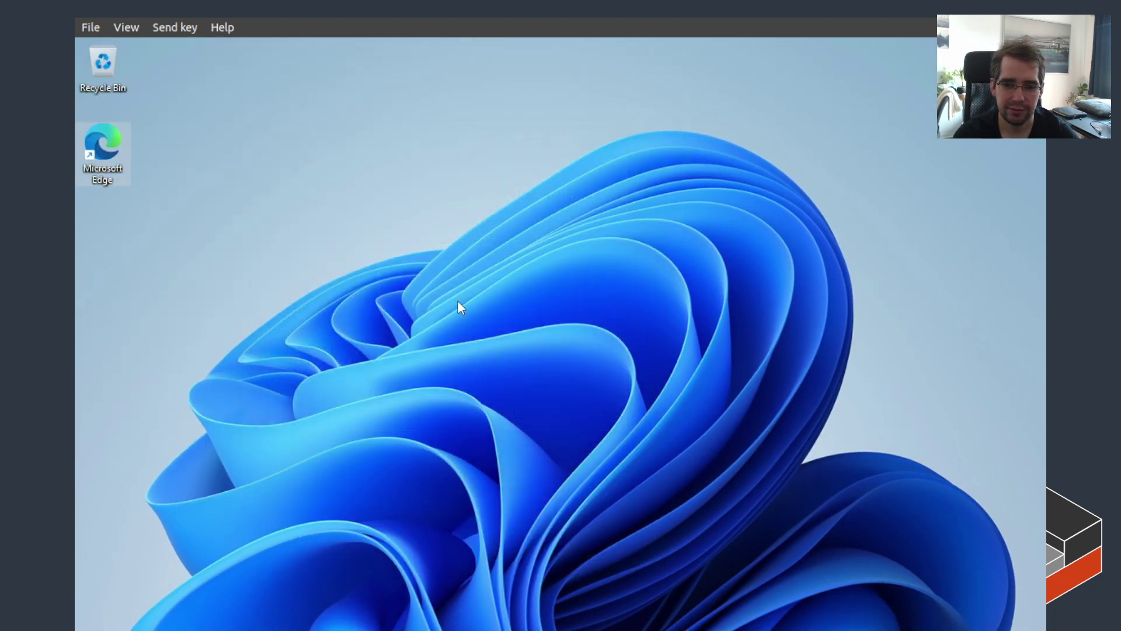
- Change the display resolution from 1280 × 1024 to 1024 × 768, keep it, and close Settings
{"action": "right_click", "coordinate": [383, 210]}
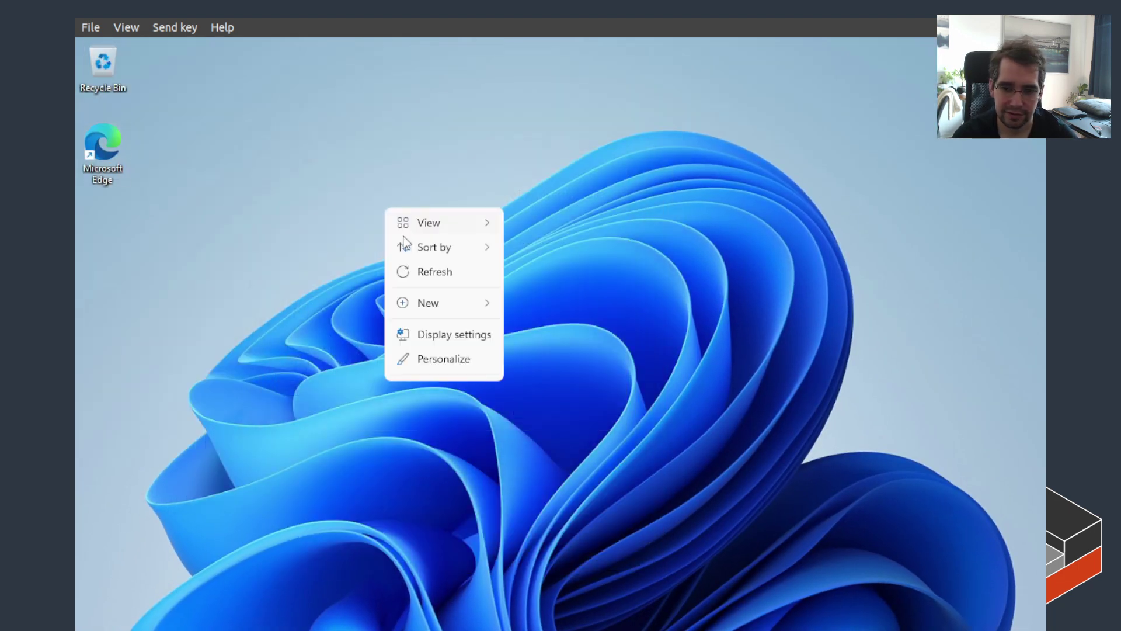
{"action": "left_click", "coordinate": [451, 335]}
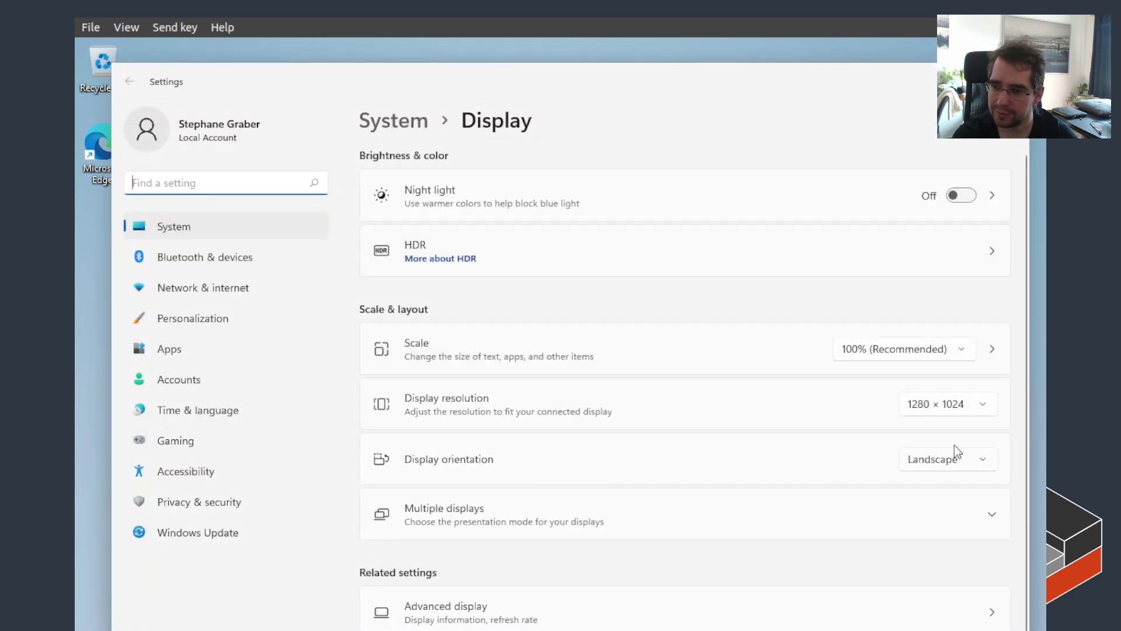
{"action": "left_click", "coordinate": [977, 412]}
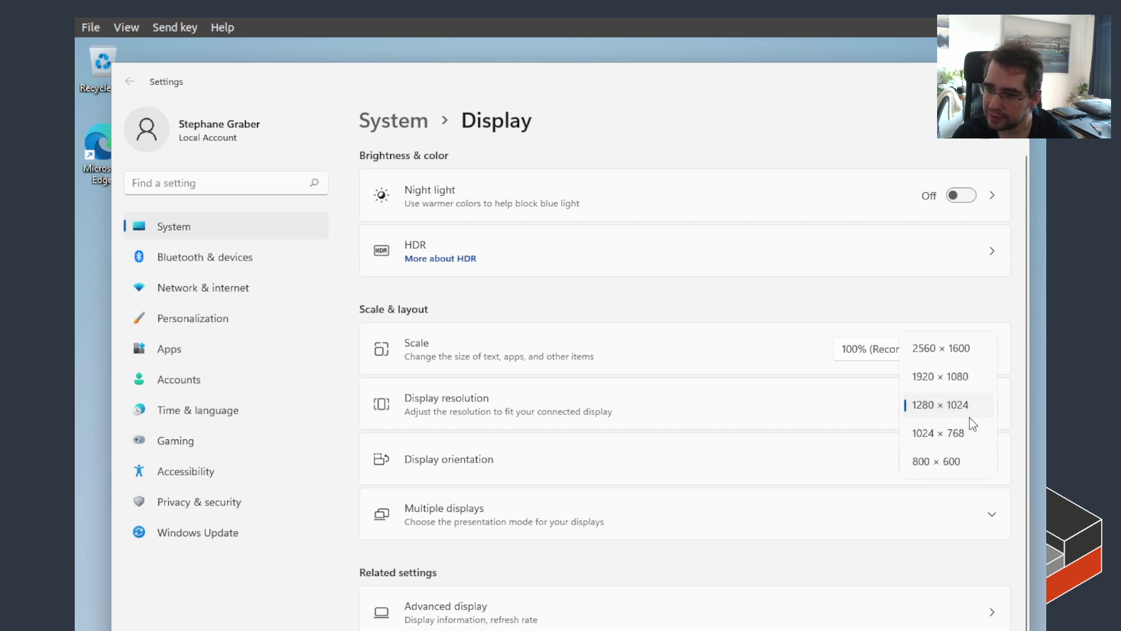
{"action": "left_click", "coordinate": [962, 433]}
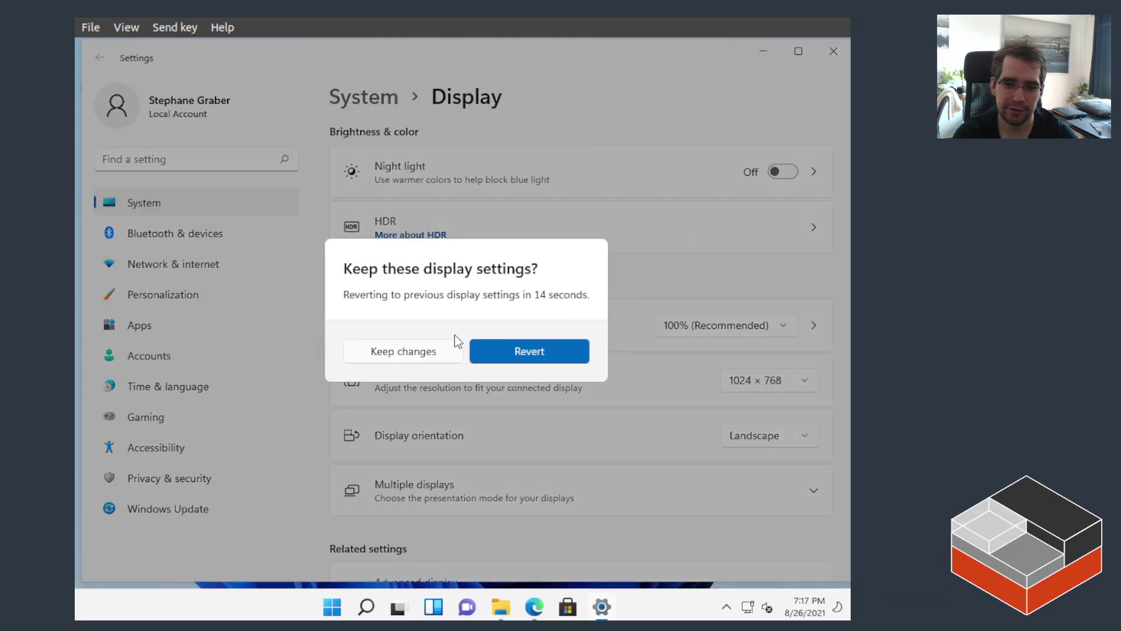
{"action": "left_click", "coordinate": [409, 350]}
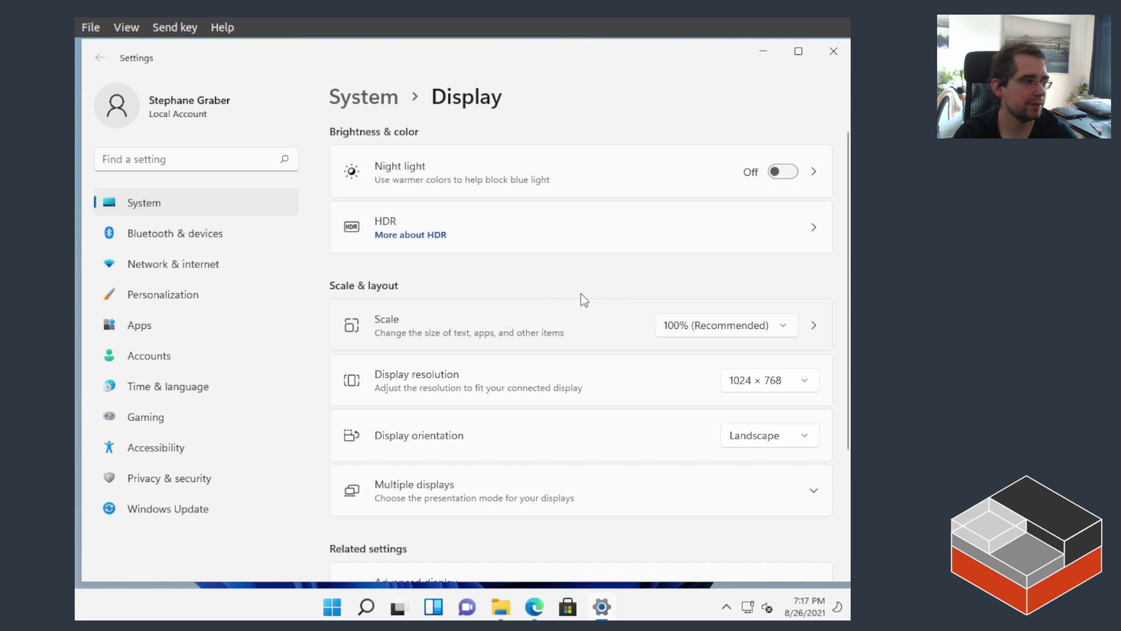
{"action": "left_click", "coordinate": [833, 50]}
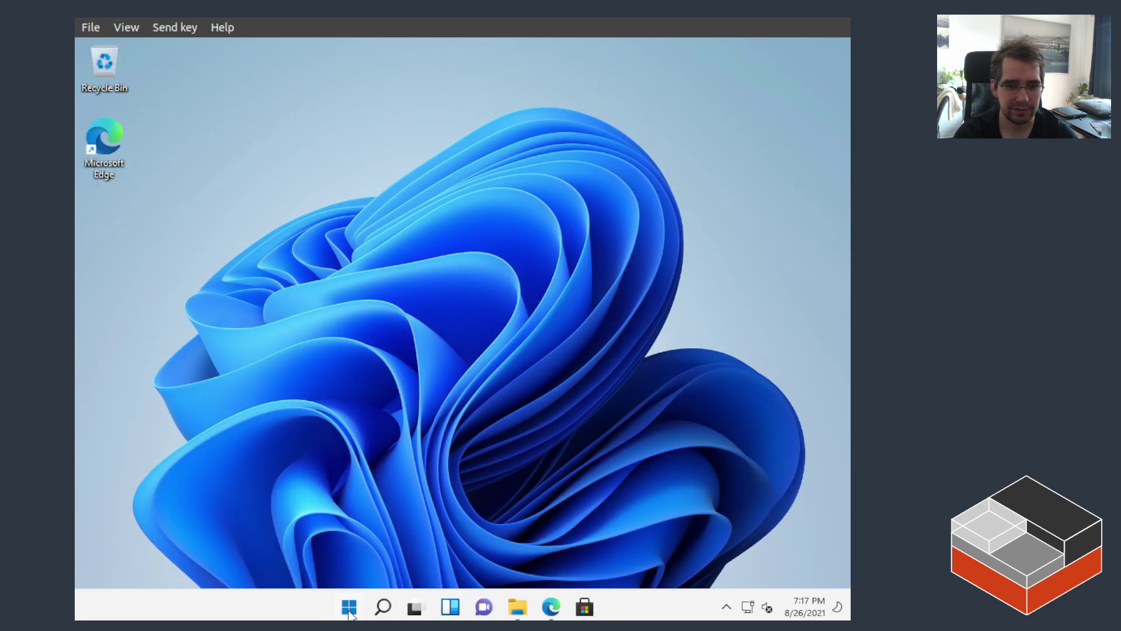
{"action": "left_click", "coordinate": [349, 608]}
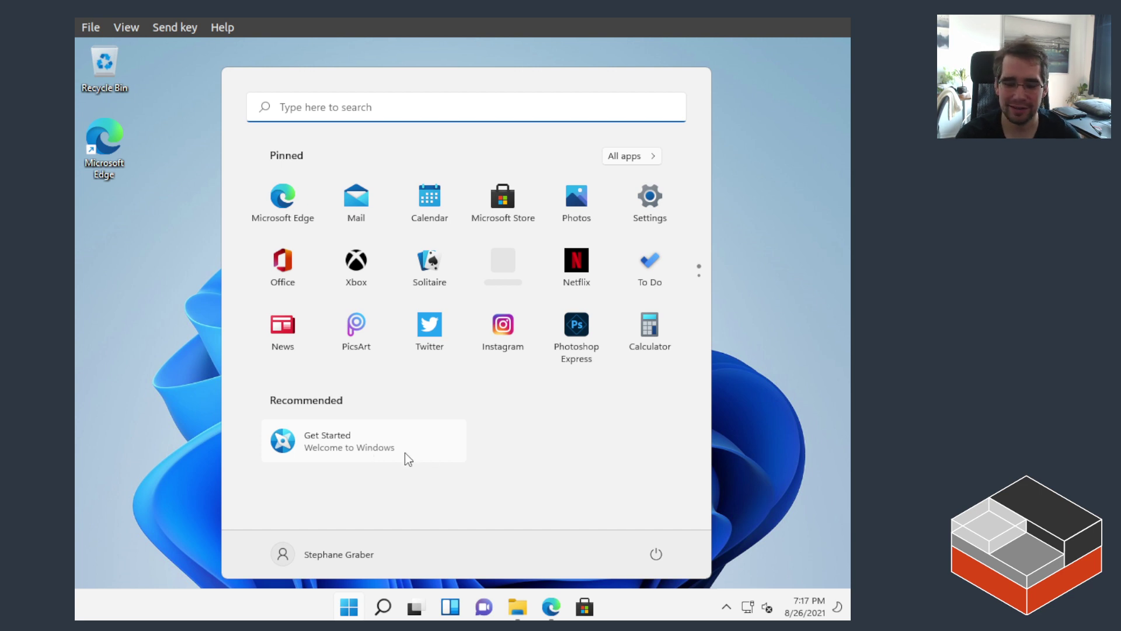
{"action": "type", "text": "device"}
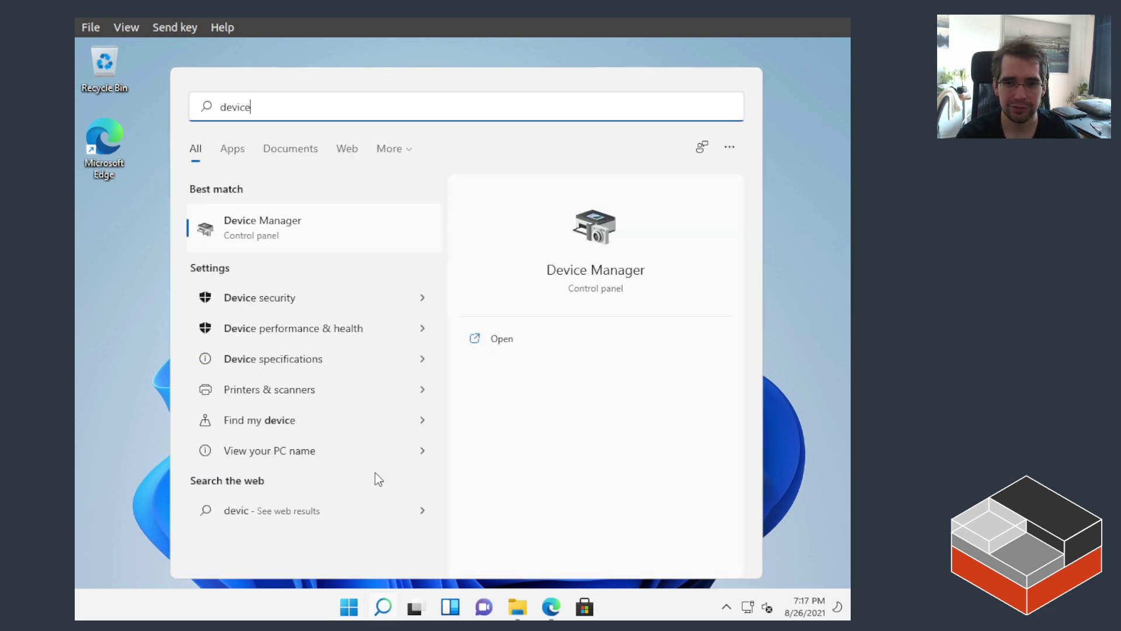
{"action": "left_click", "coordinate": [300, 222]}
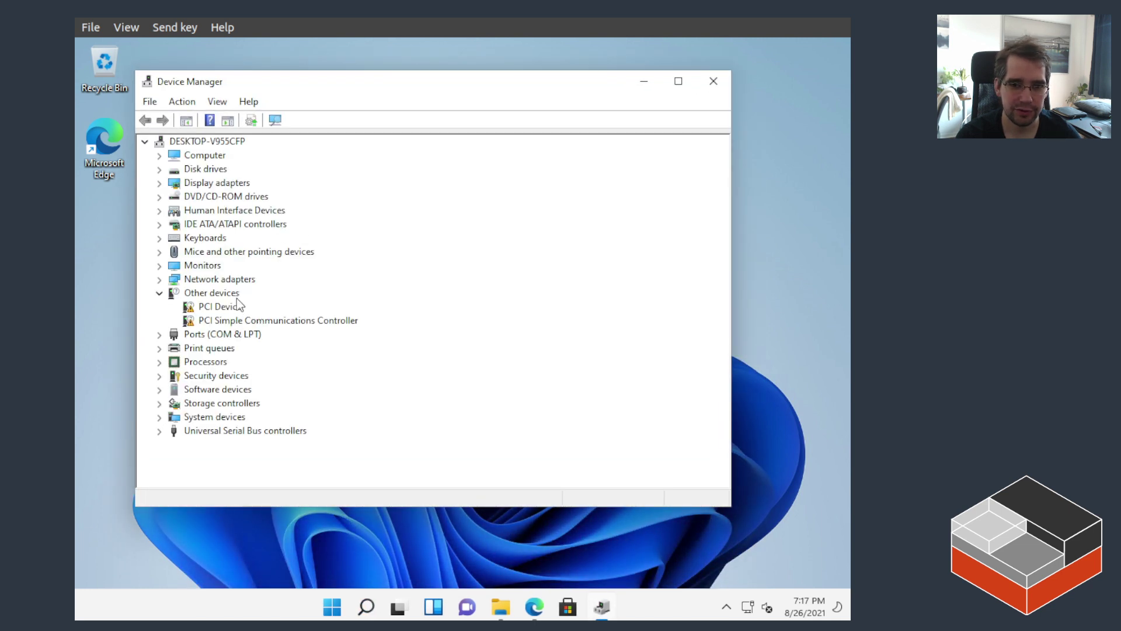
{"action": "left_click", "coordinate": [234, 307]}
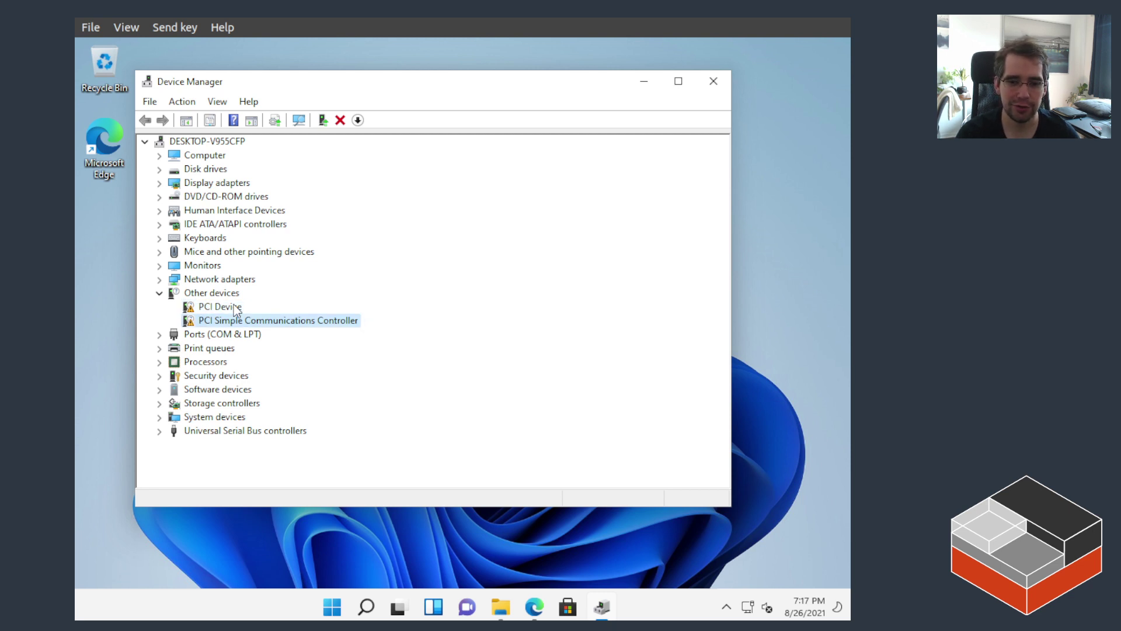
{"action": "key", "text": "Down"}
{"action": "key", "text": "Down"}
{"action": "key", "text": "Down"}
{"action": "key", "text": "Down"}
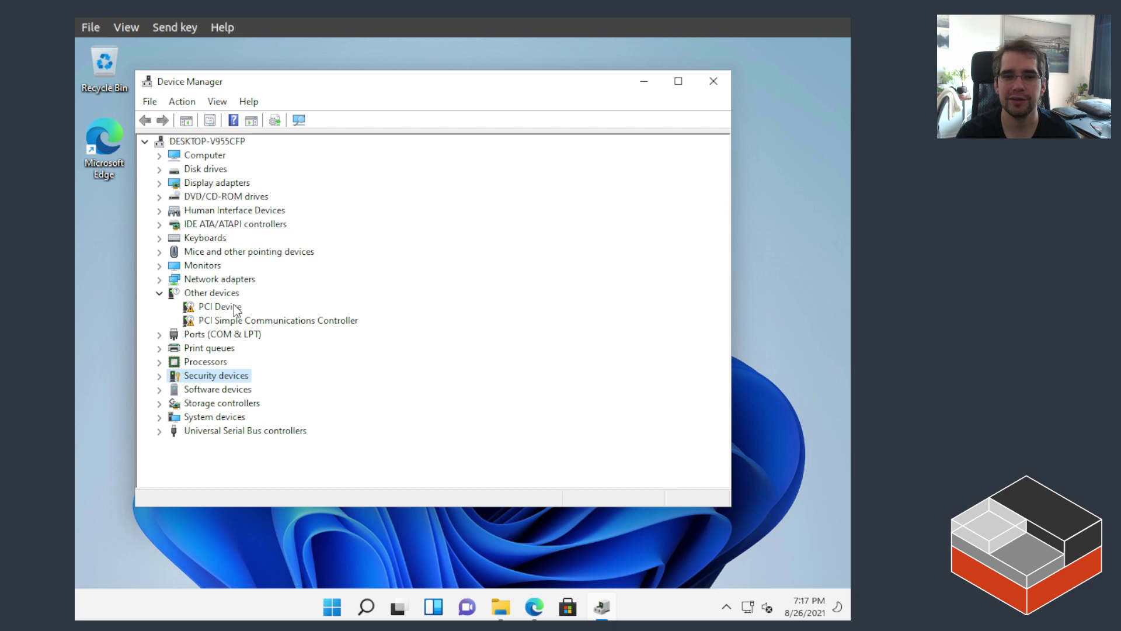
{"action": "key", "text": "Right"}
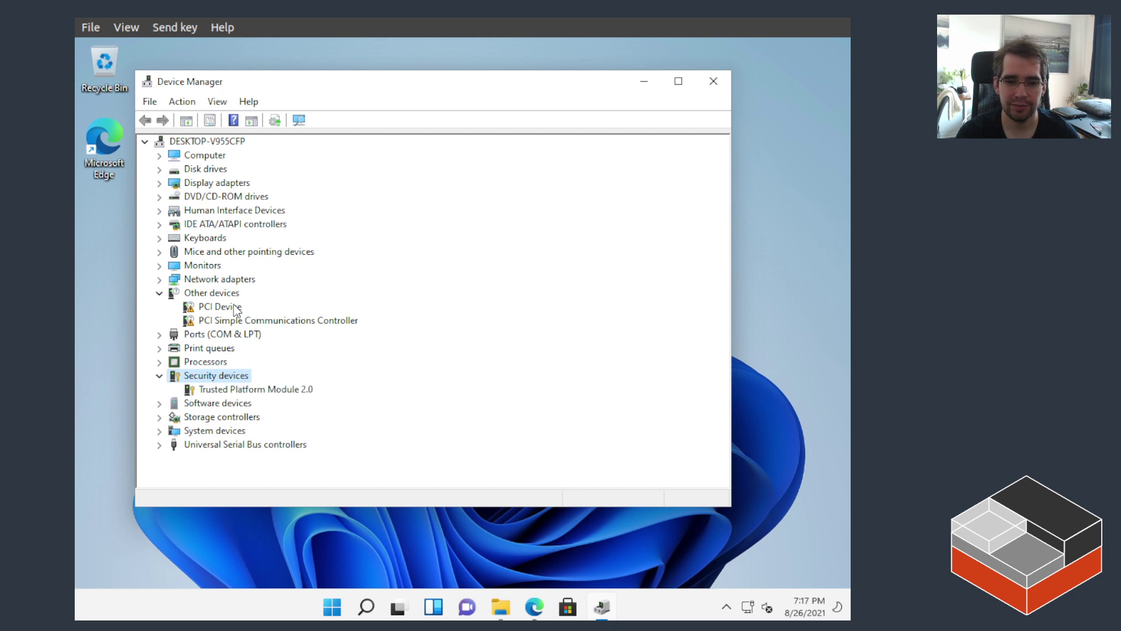
{"action": "key", "text": "Down"}
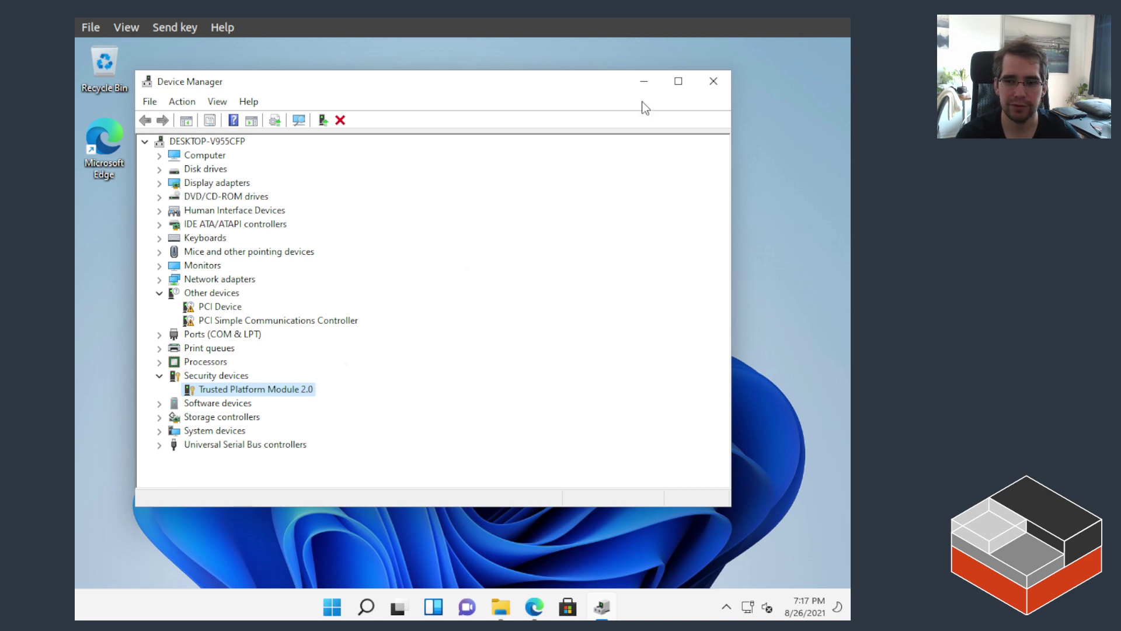
{"action": "left_click", "coordinate": [713, 82]}
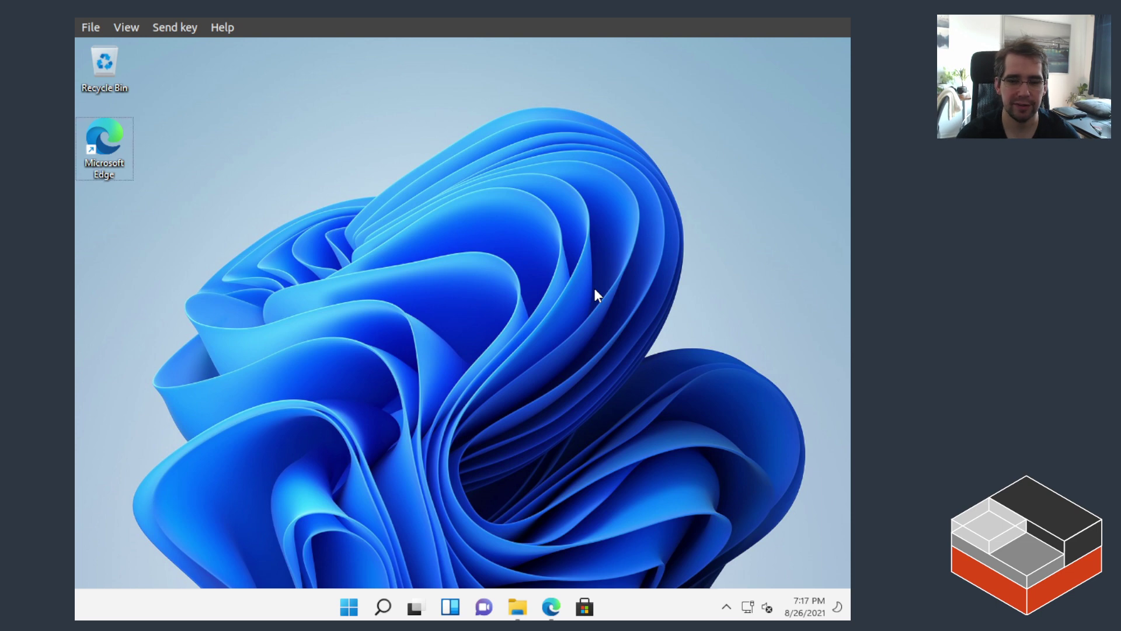
{"action": "key", "text": "super"}
{"action": "type", "text": "bitlocker"}
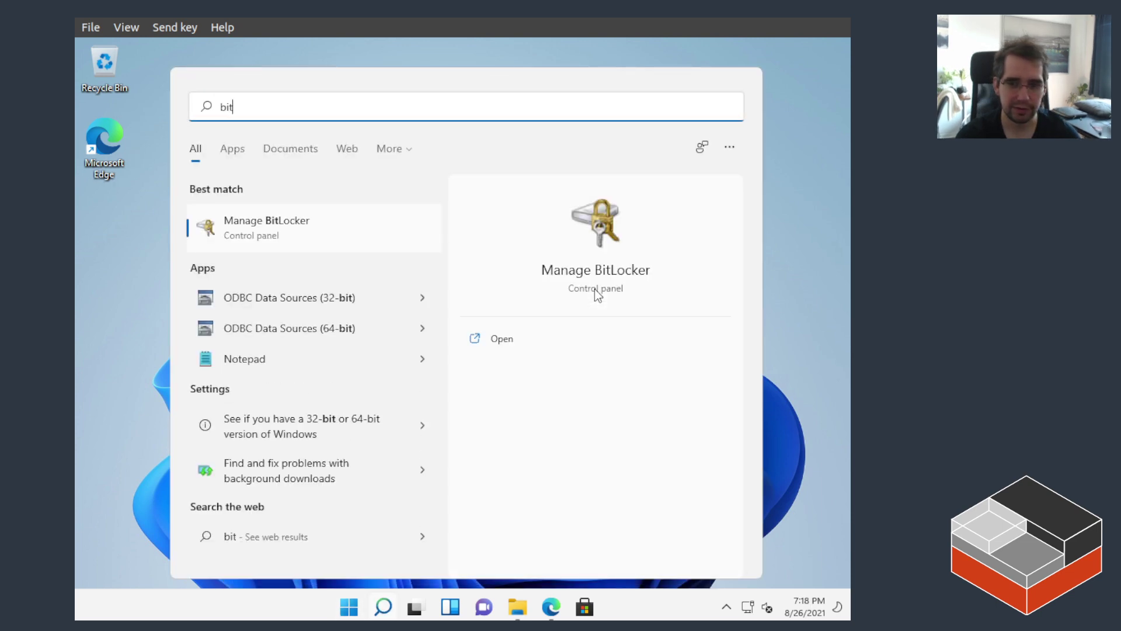
{"action": "left_click", "coordinate": [317, 227]}
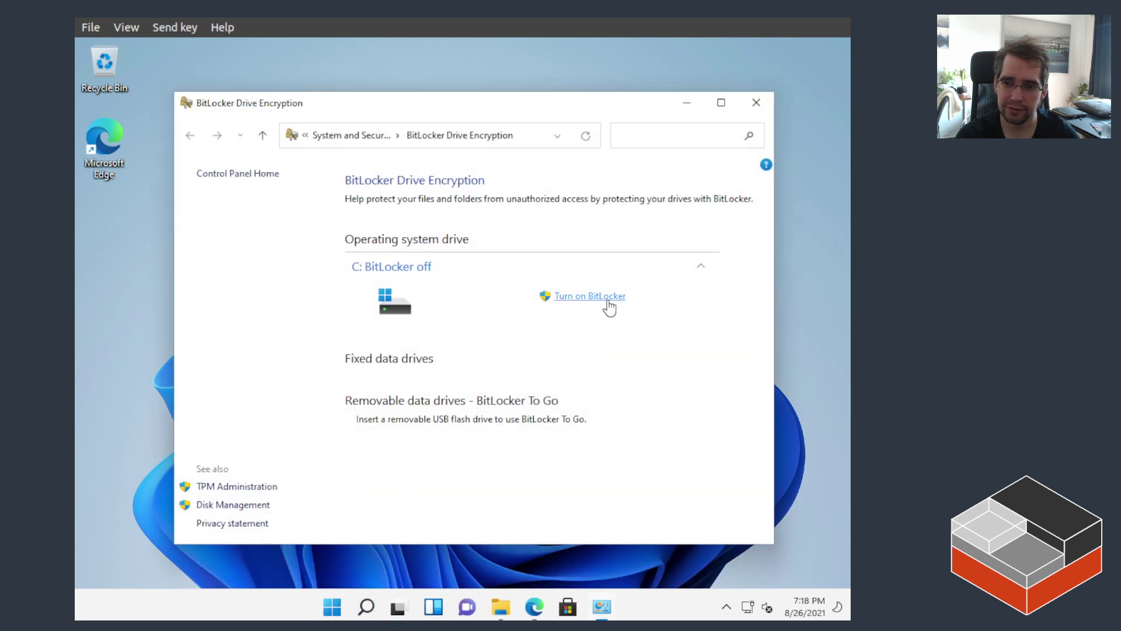
{"action": "left_click", "coordinate": [608, 299]}
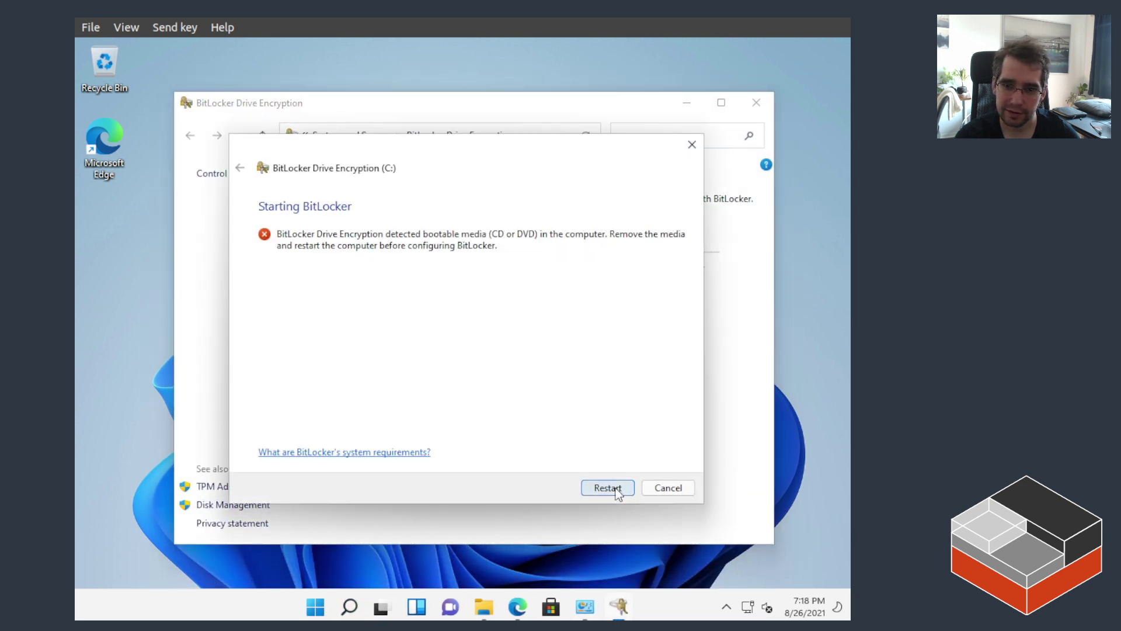
{"action": "left_click", "coordinate": [668, 489]}
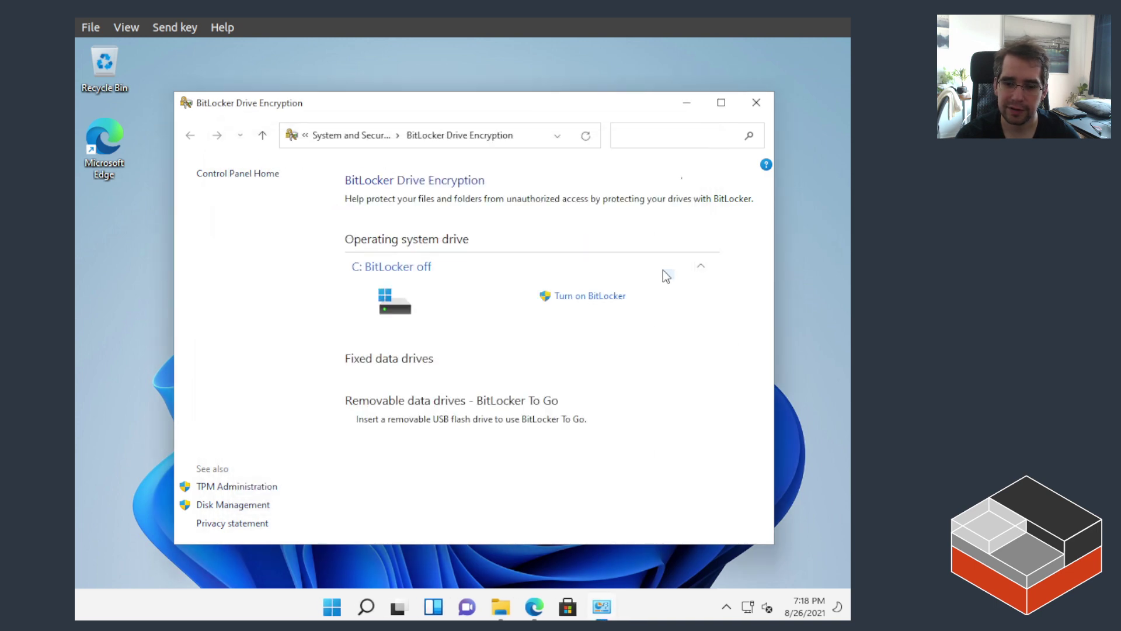
{"action": "left_click", "coordinate": [756, 103]}
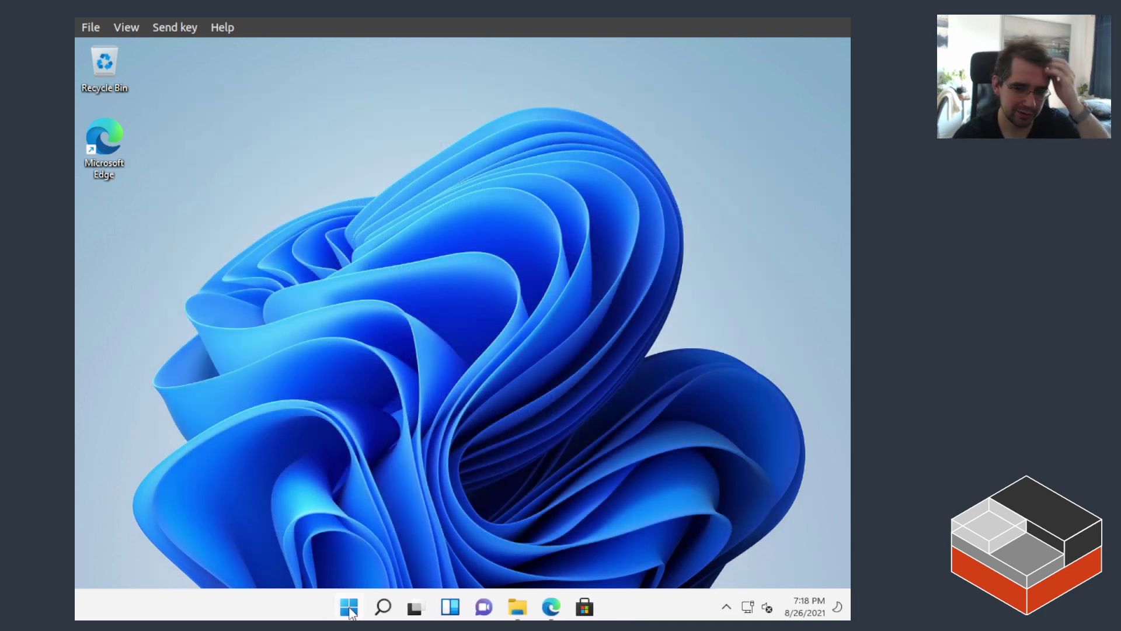
- Eject the virtio-win DVD Drive (E:) from File Explorer
{"action": "left_click", "coordinate": [351, 609]}
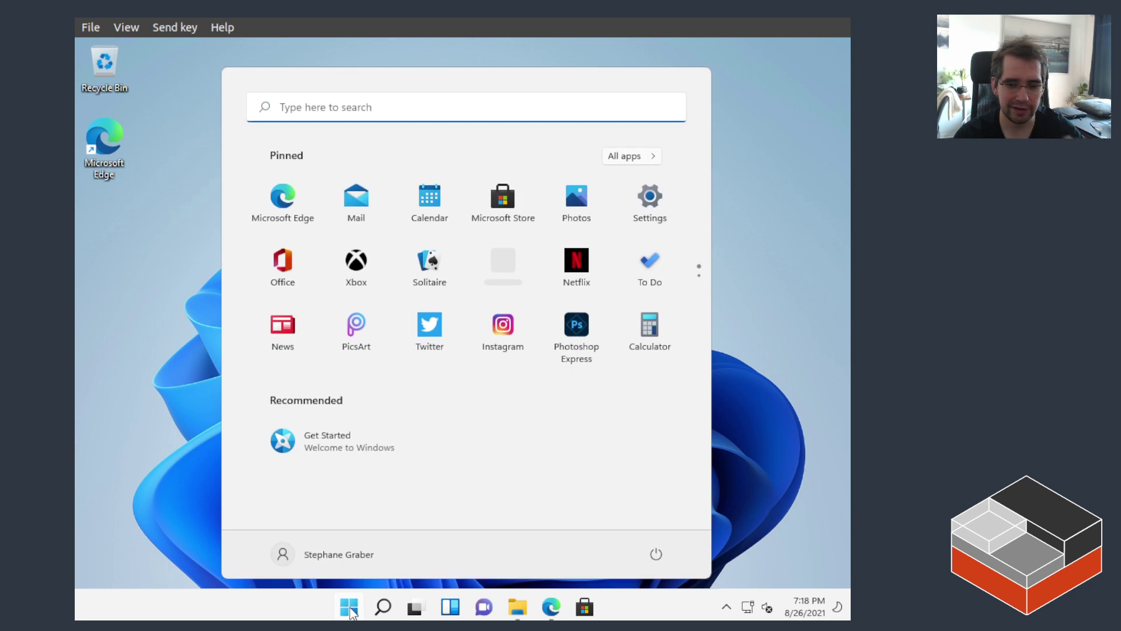
{"action": "left_click", "coordinate": [654, 557]}
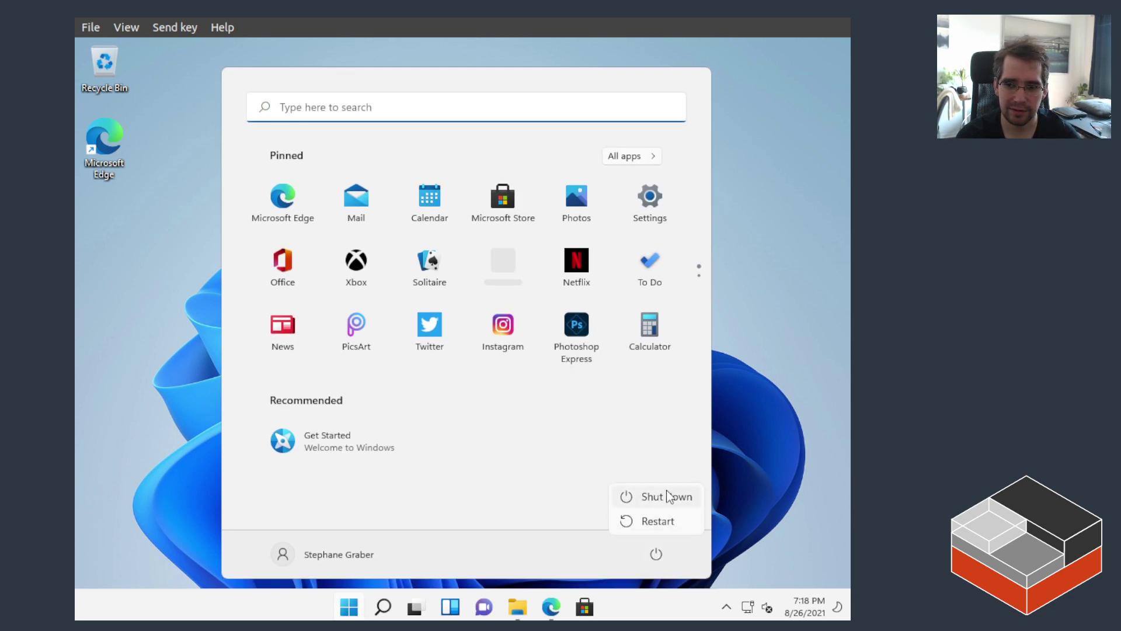
{"action": "left_click", "coordinate": [746, 420]}
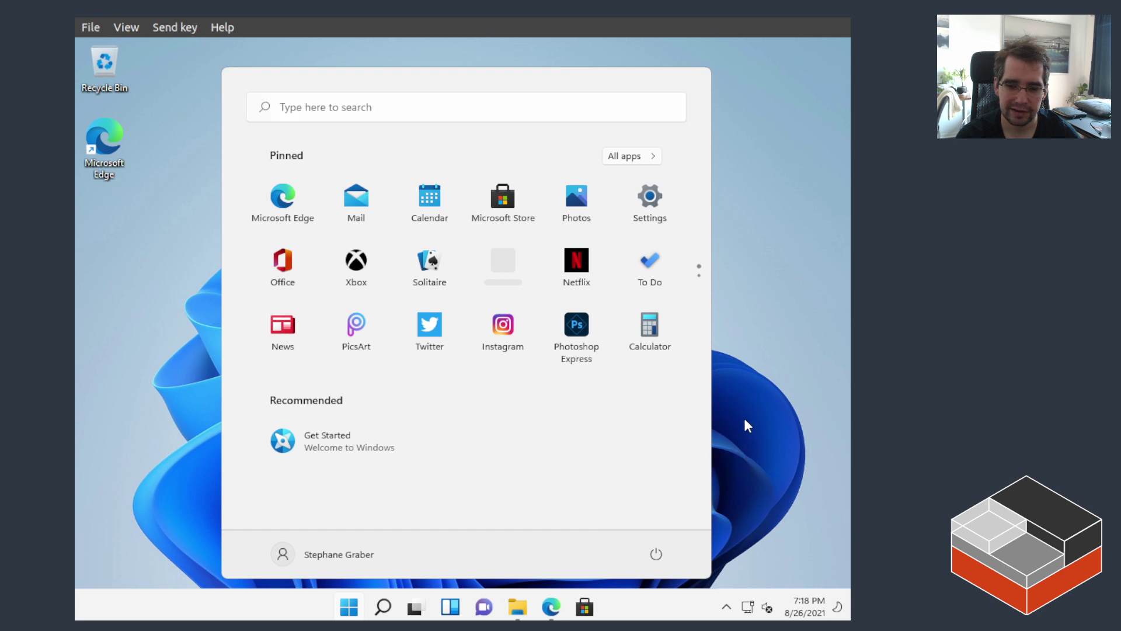
{"action": "left_click", "coordinate": [518, 607]}
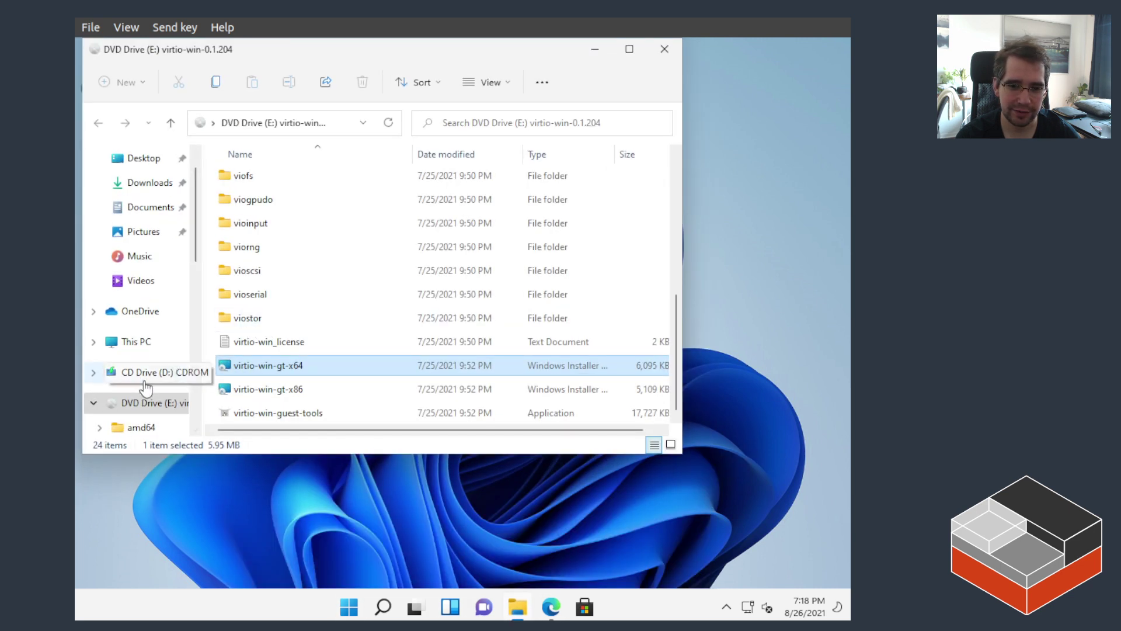
{"action": "left_click", "coordinate": [141, 405]}
{"action": "right_click", "coordinate": [141, 406]}
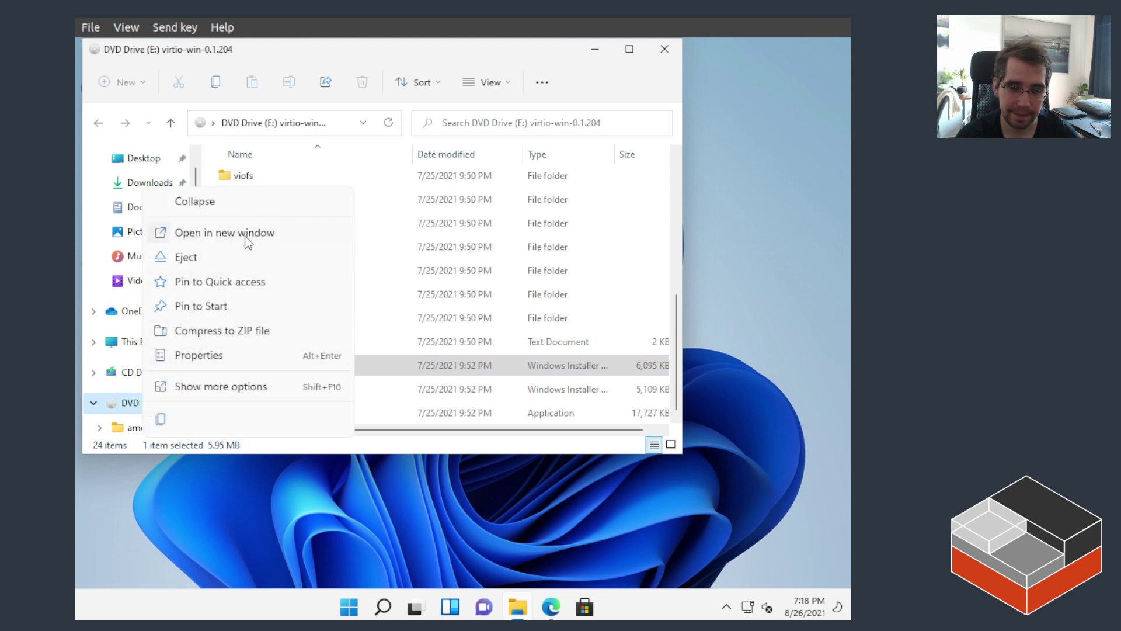
{"action": "left_click", "coordinate": [227, 258]}
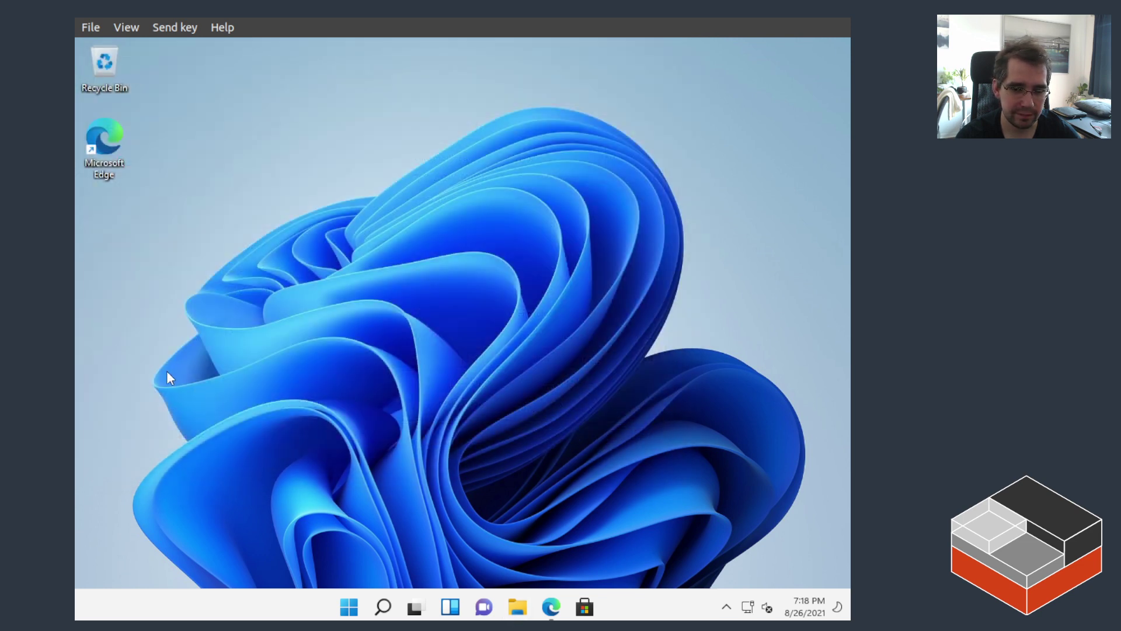
- Eject CD Drive (D:) and close File Explorer
{"action": "left_click", "coordinate": [517, 607]}
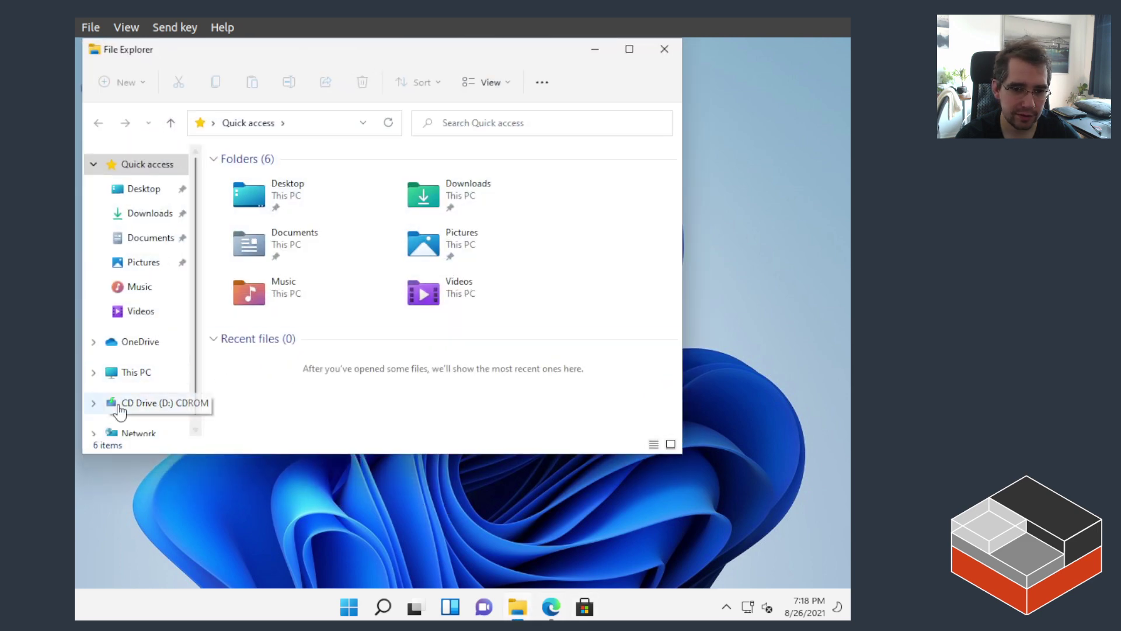
{"action": "right_click", "coordinate": [135, 402]}
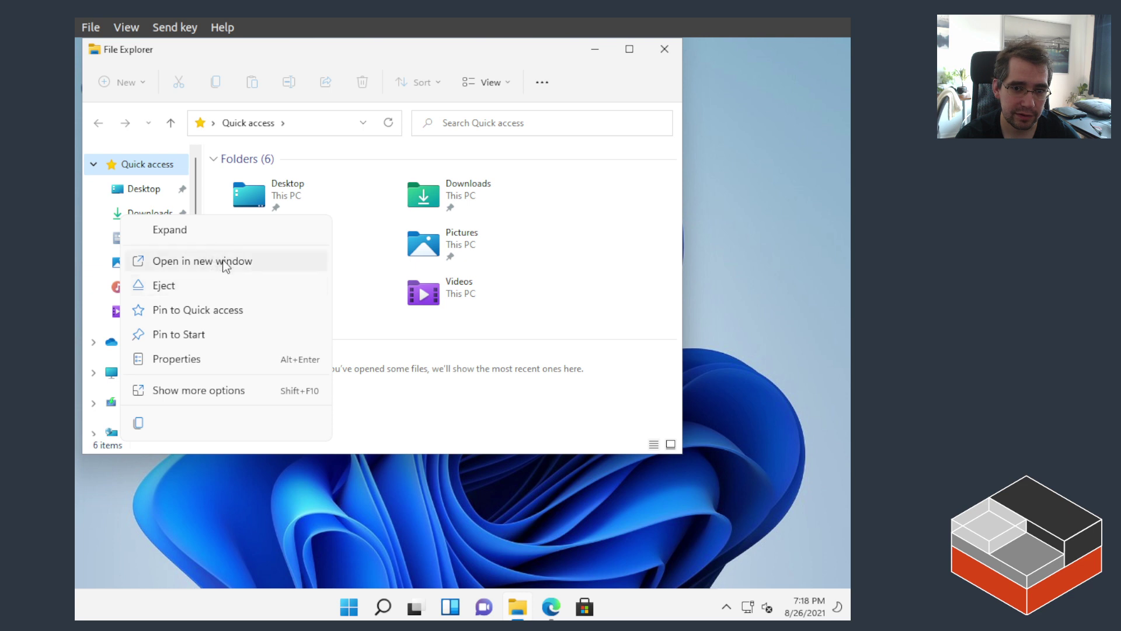
{"action": "left_click", "coordinate": [236, 286]}
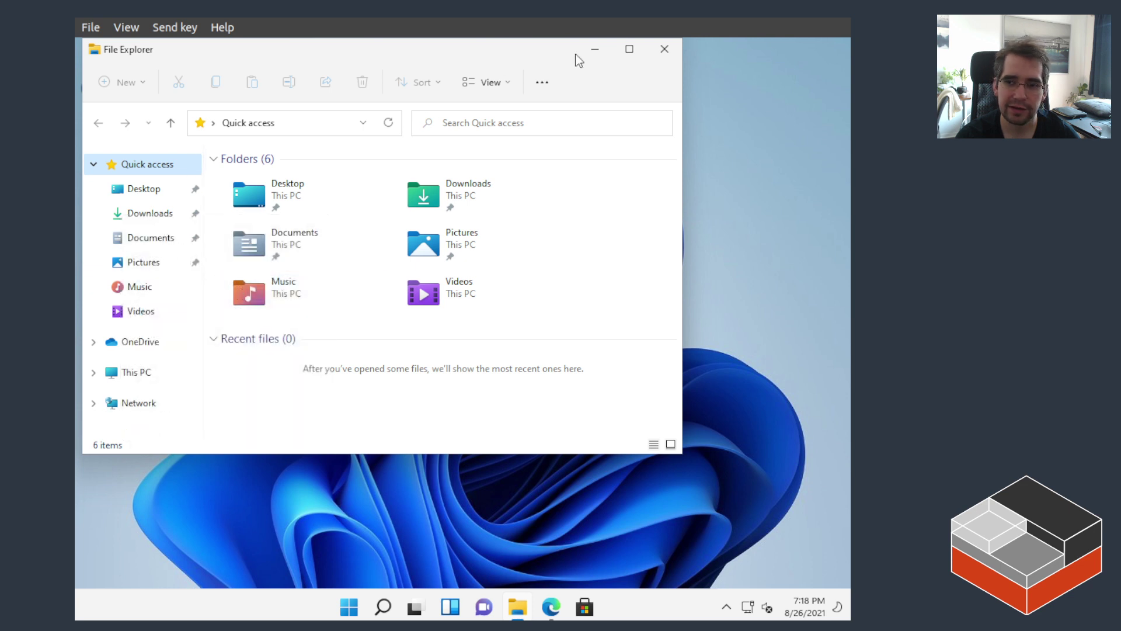
{"action": "left_click", "coordinate": [664, 52]}
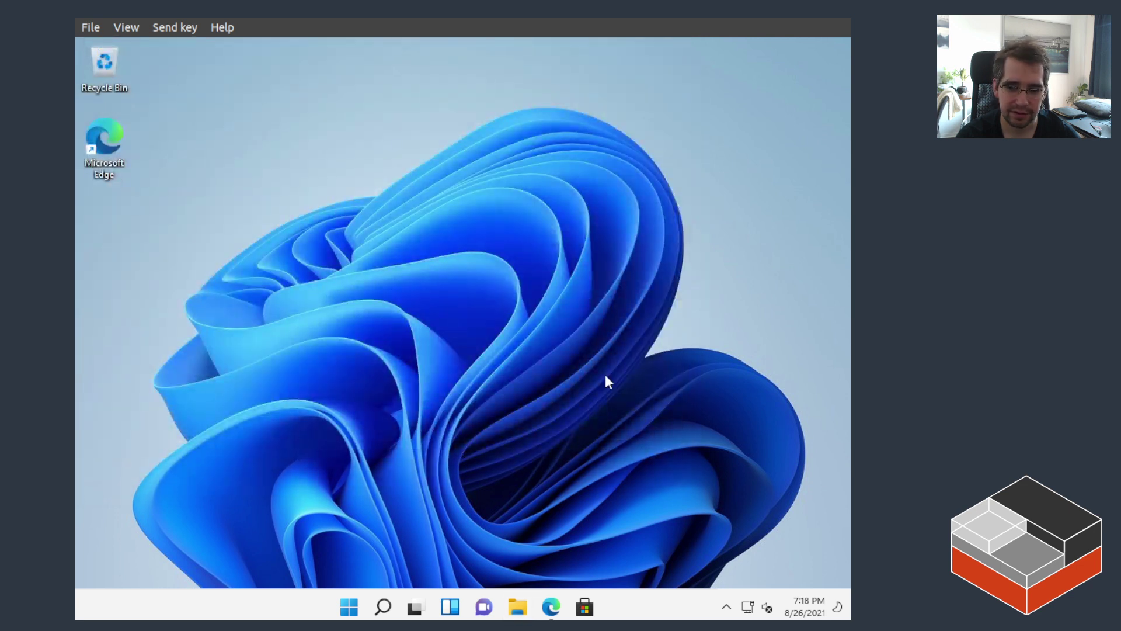
- Open Manage BitLocker from Start search and turn on BitLocker for drive C:
{"action": "key", "text": "super"}
{"action": "type", "text": "bitloc"}
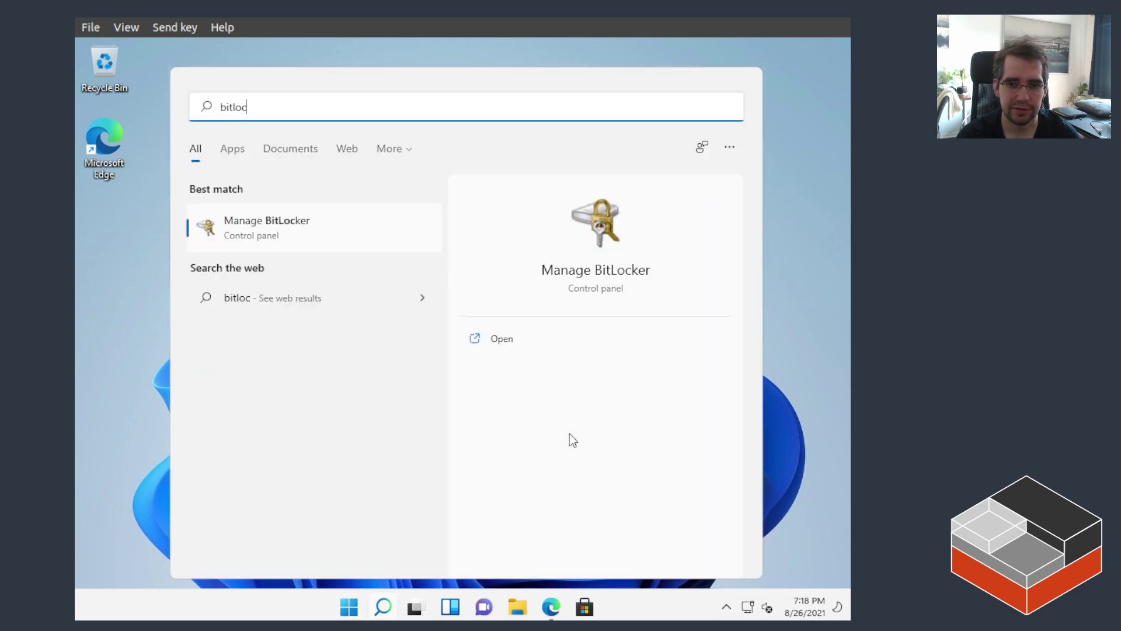
{"action": "key", "text": "Return"}
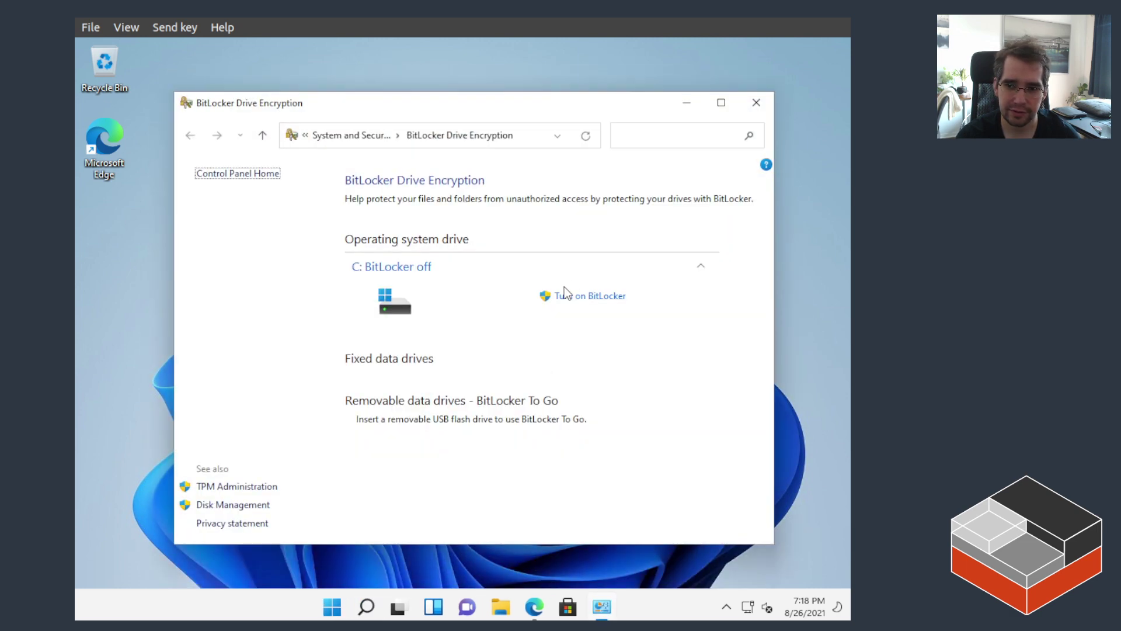
{"action": "left_click", "coordinate": [585, 296]}
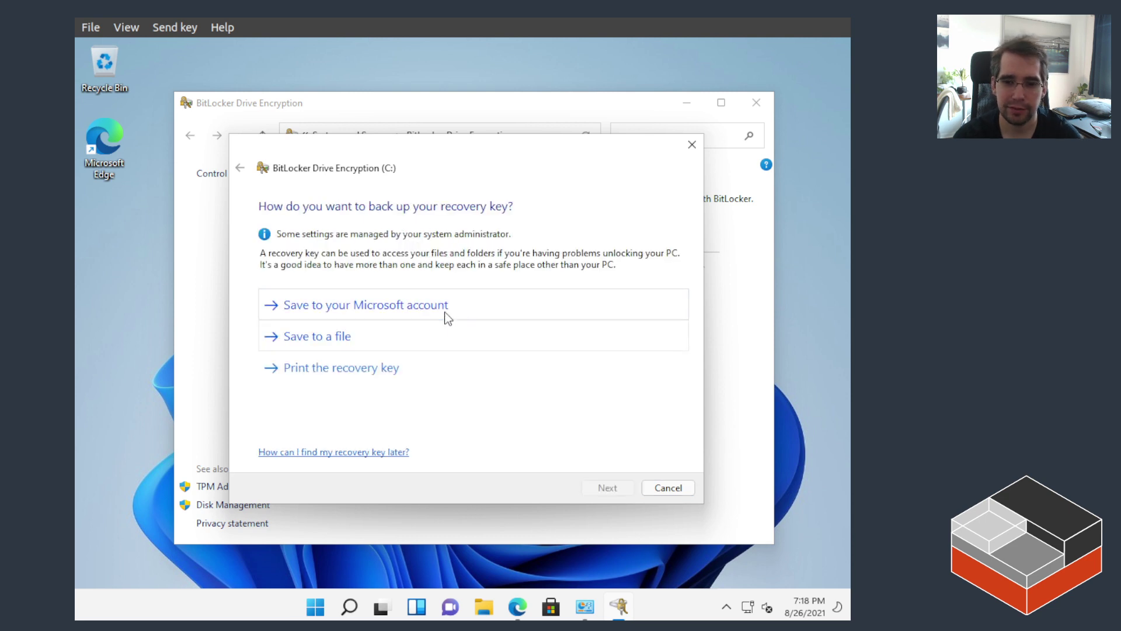
- Print the recovery key to a PDF named 'recovery', keep the new encryption mode, and start encrypting
{"action": "left_click", "coordinate": [390, 374]}
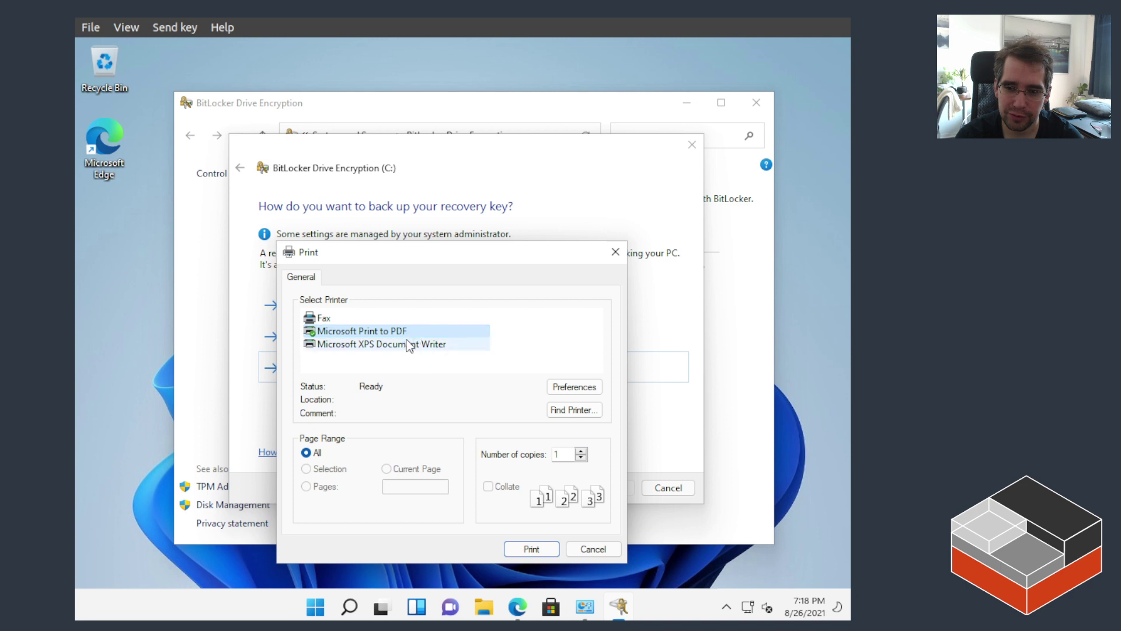
{"action": "left_click", "coordinate": [538, 549]}
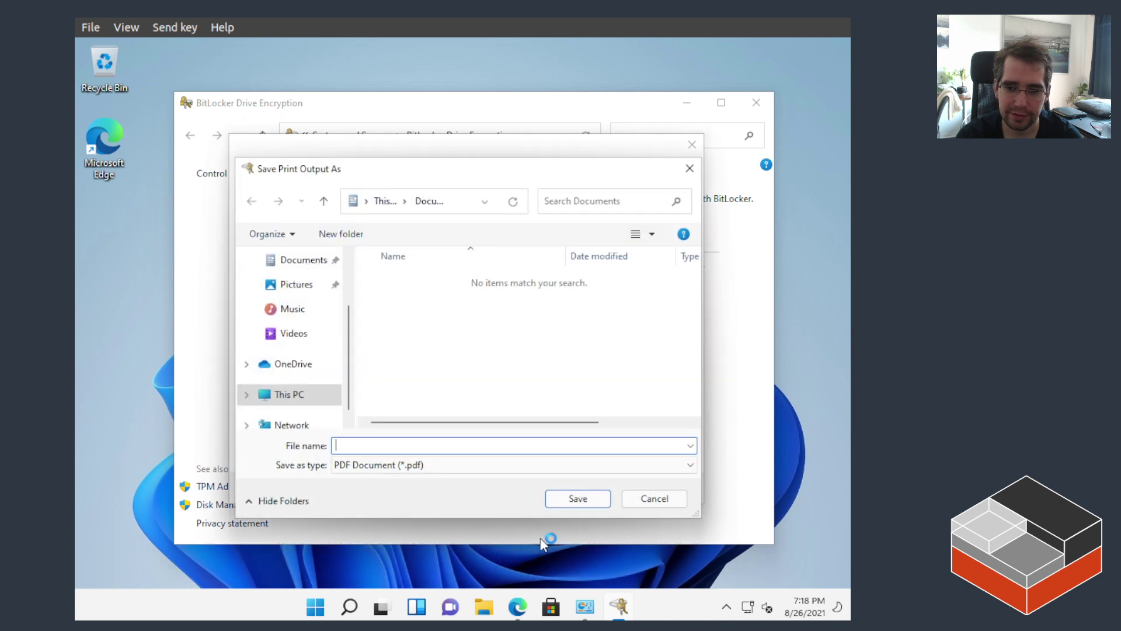
{"action": "type", "text": "re"}
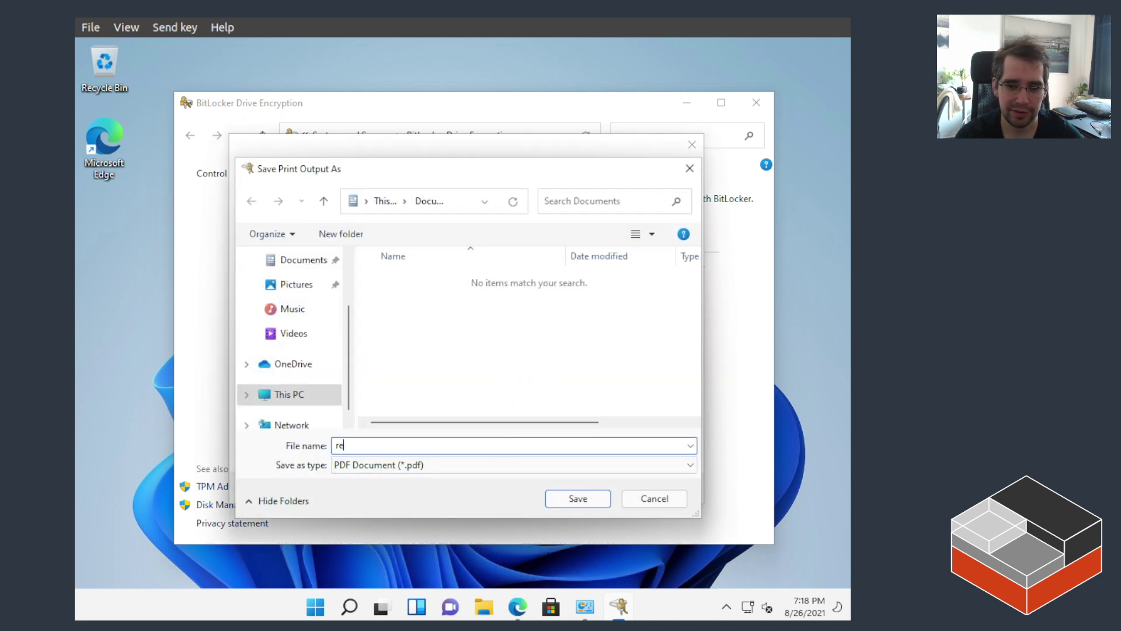
{"action": "type", "text": "covery"}
{"action": "key", "text": "Return"}
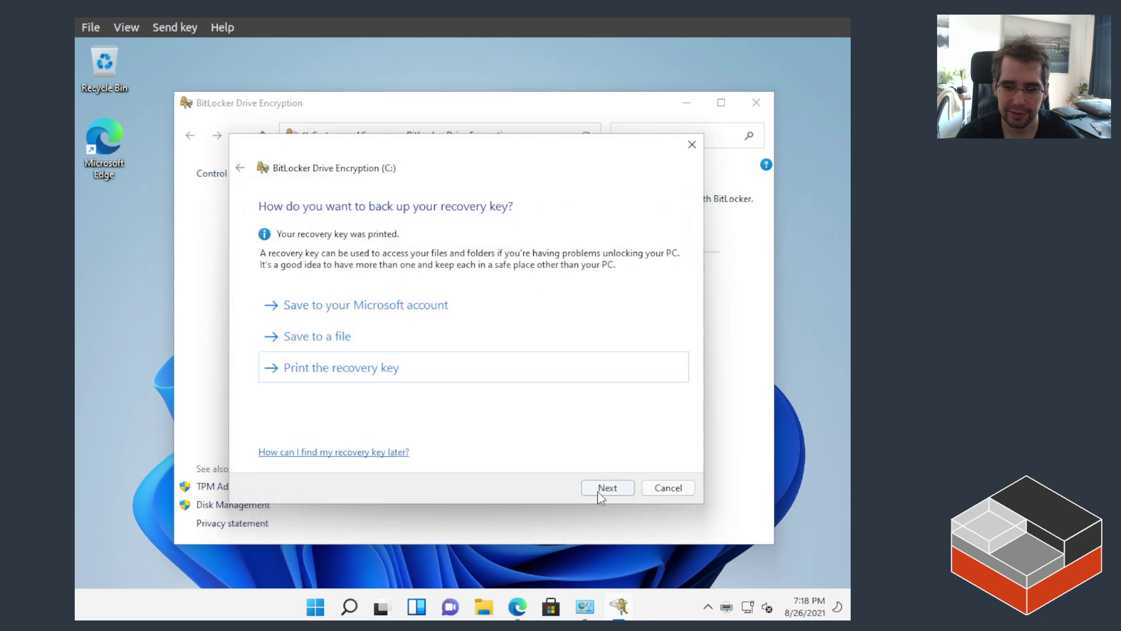
{"action": "left_click", "coordinate": [602, 493]}
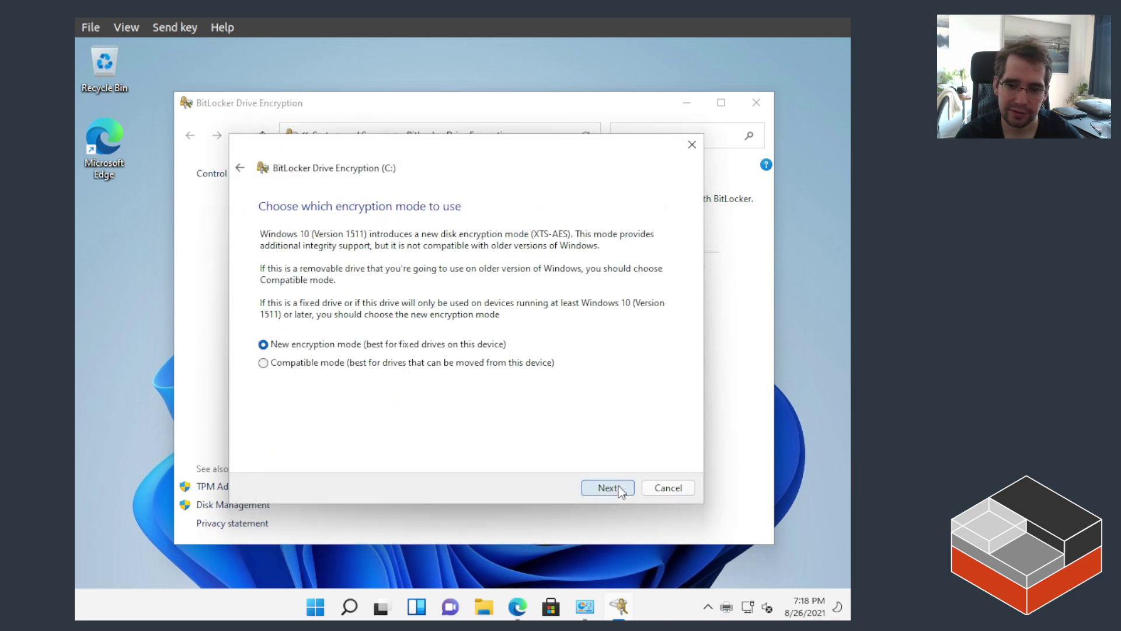
{"action": "left_click", "coordinate": [620, 491]}
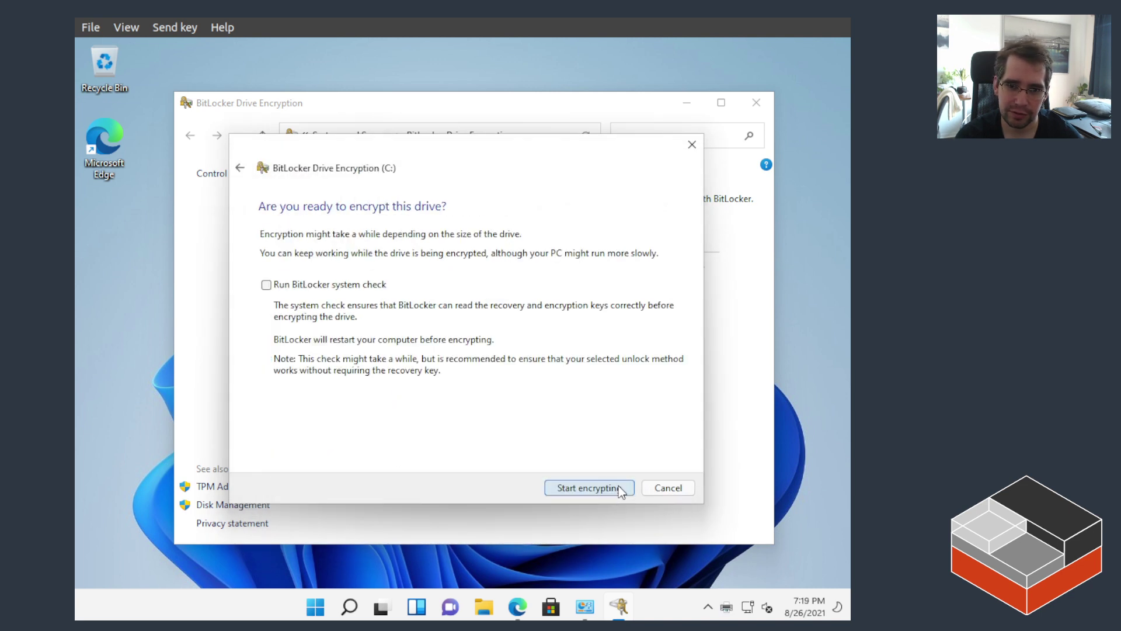
{"action": "left_click", "coordinate": [621, 488]}
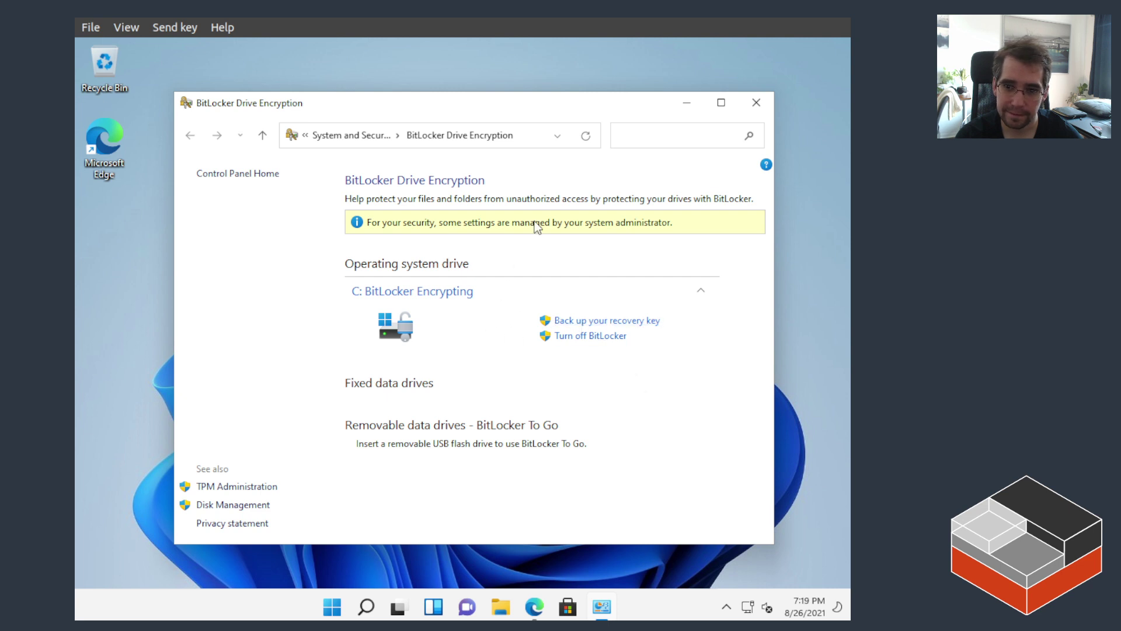
- Follow C: encryption progress from the BitLocker tray icon, then close the completion message and window
{"action": "left_click", "coordinate": [413, 296]}
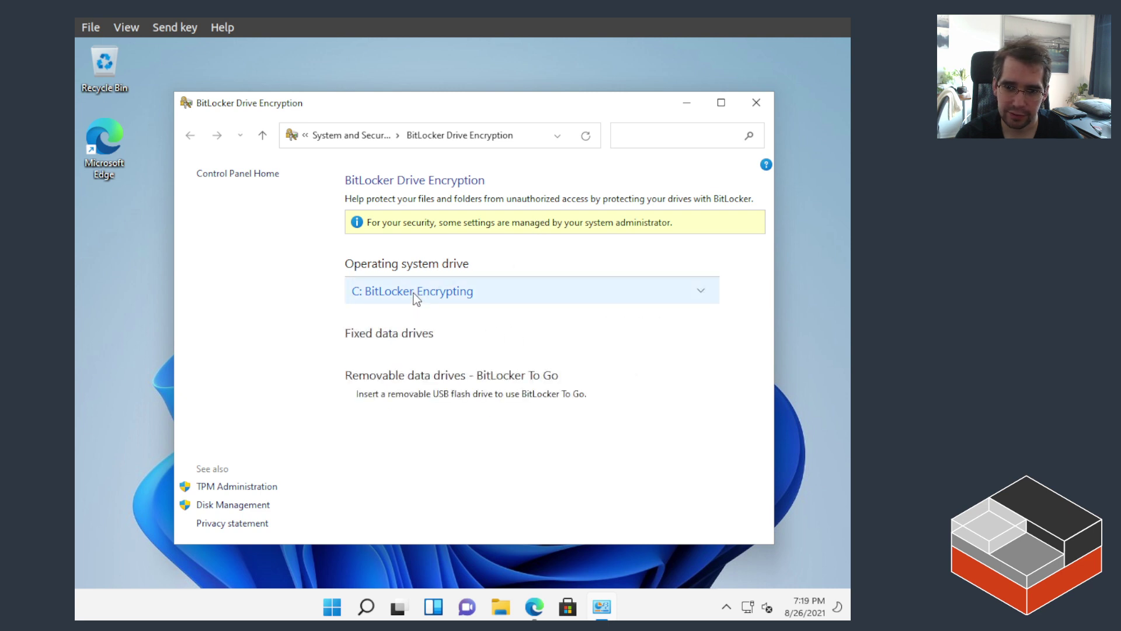
{"action": "left_click", "coordinate": [413, 295]}
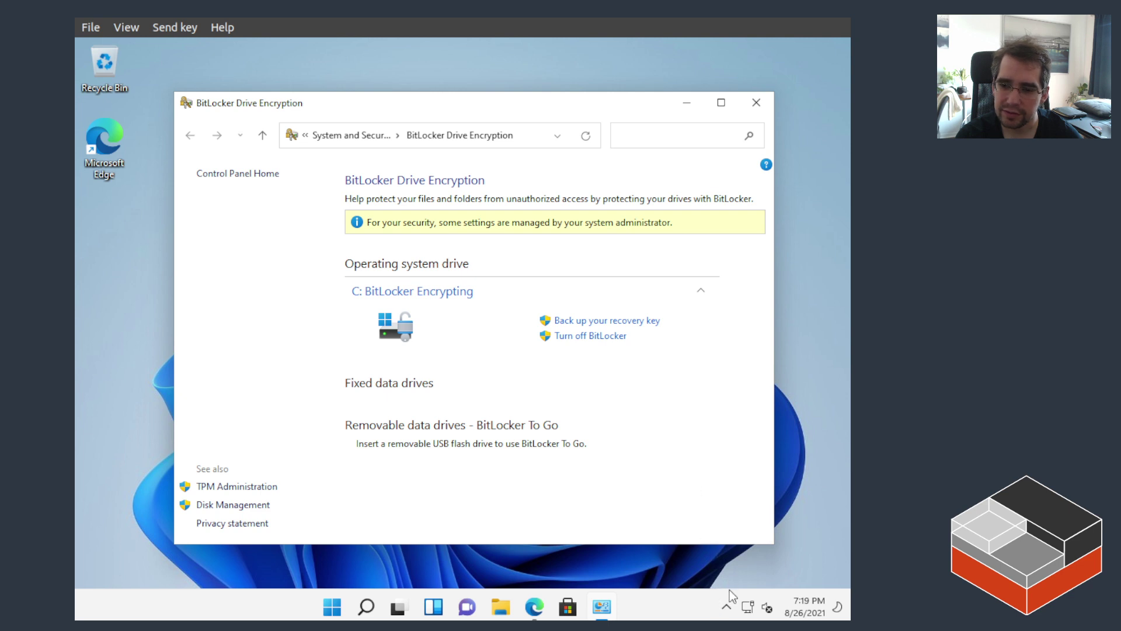
{"action": "left_click", "coordinate": [727, 607]}
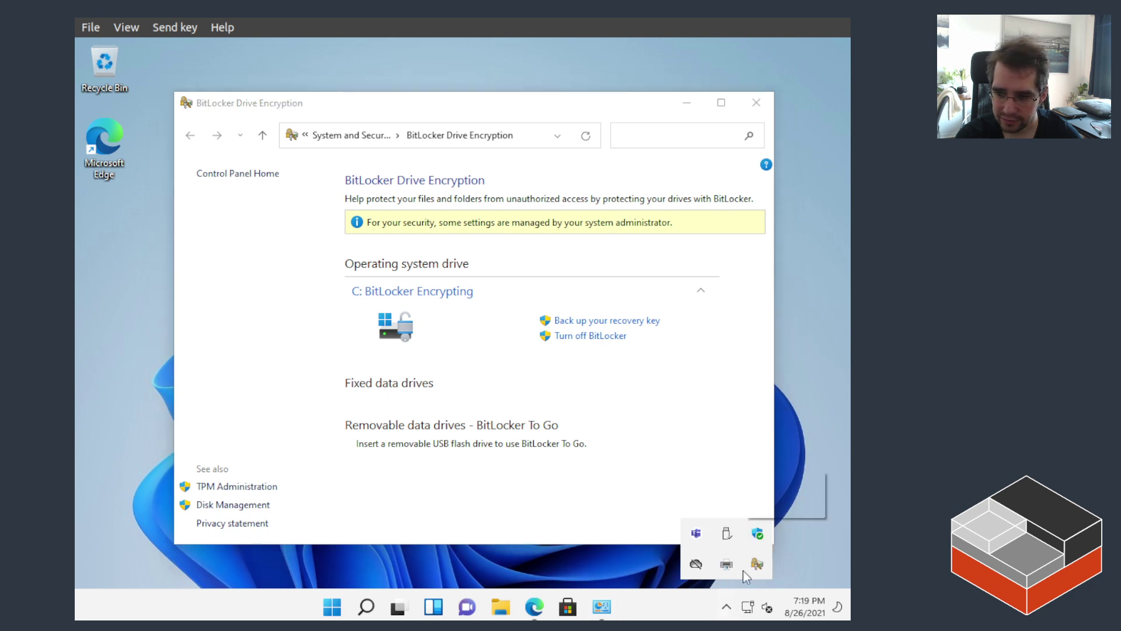
{"action": "left_click", "coordinate": [757, 564]}
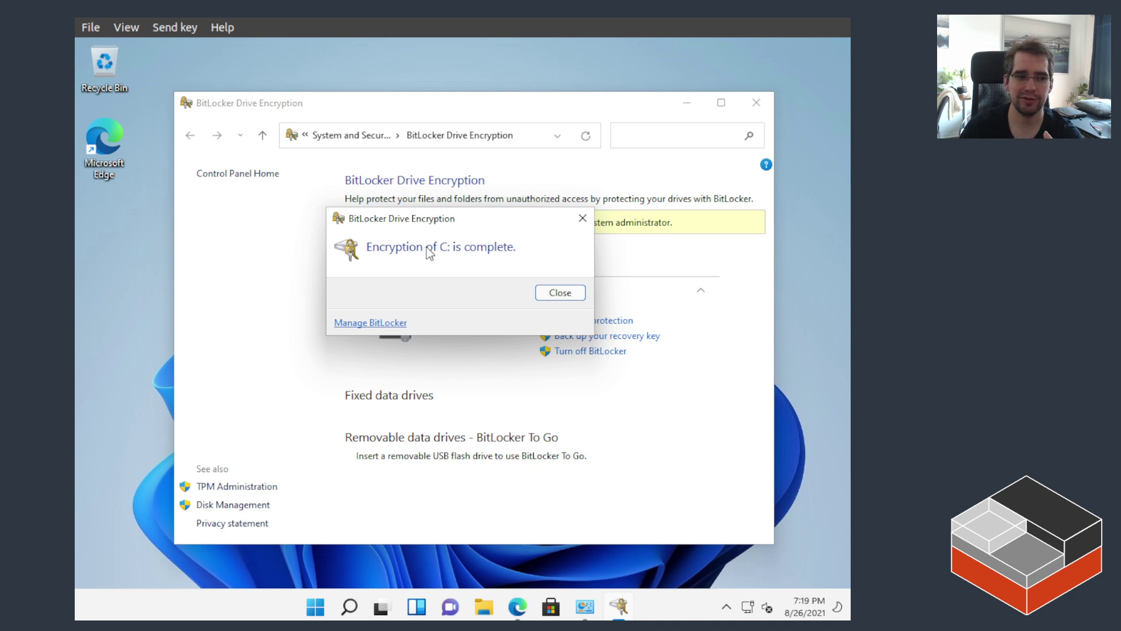
{"action": "left_click", "coordinate": [558, 292]}
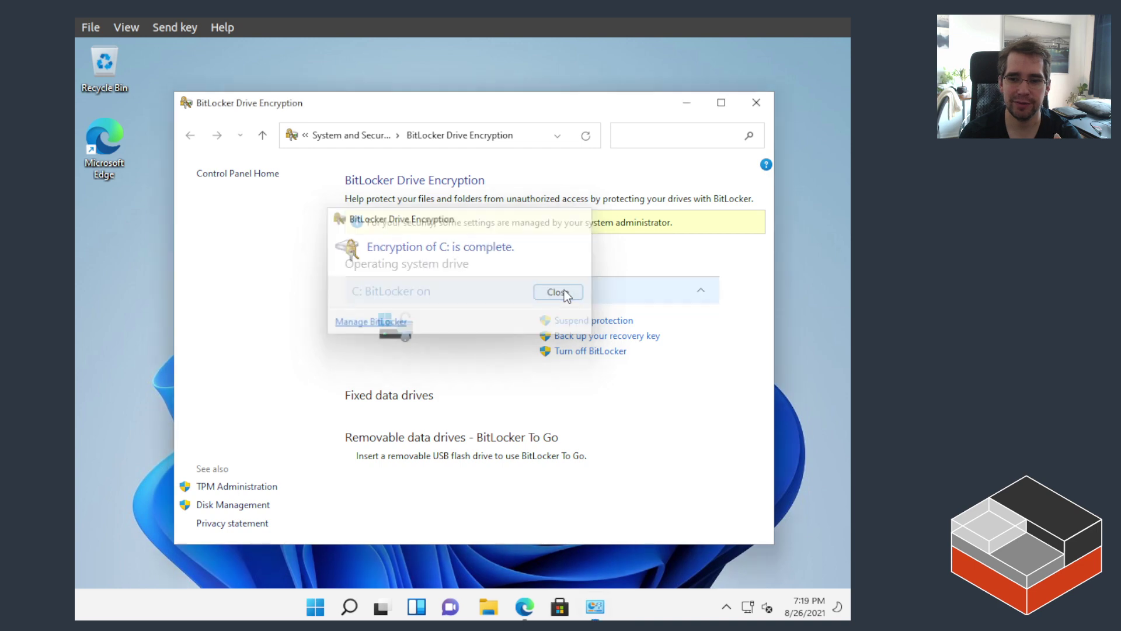
{"action": "left_click", "coordinate": [756, 104]}
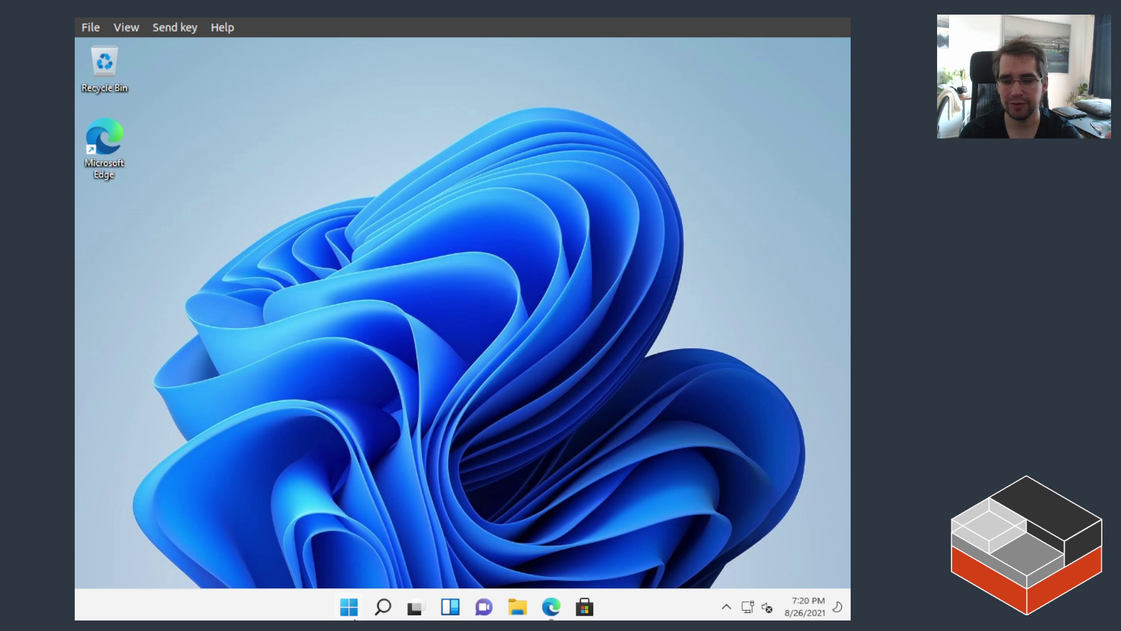
- Close the leftover Edge window showing the virtio-win download page
{"action": "left_click", "coordinate": [350, 607]}
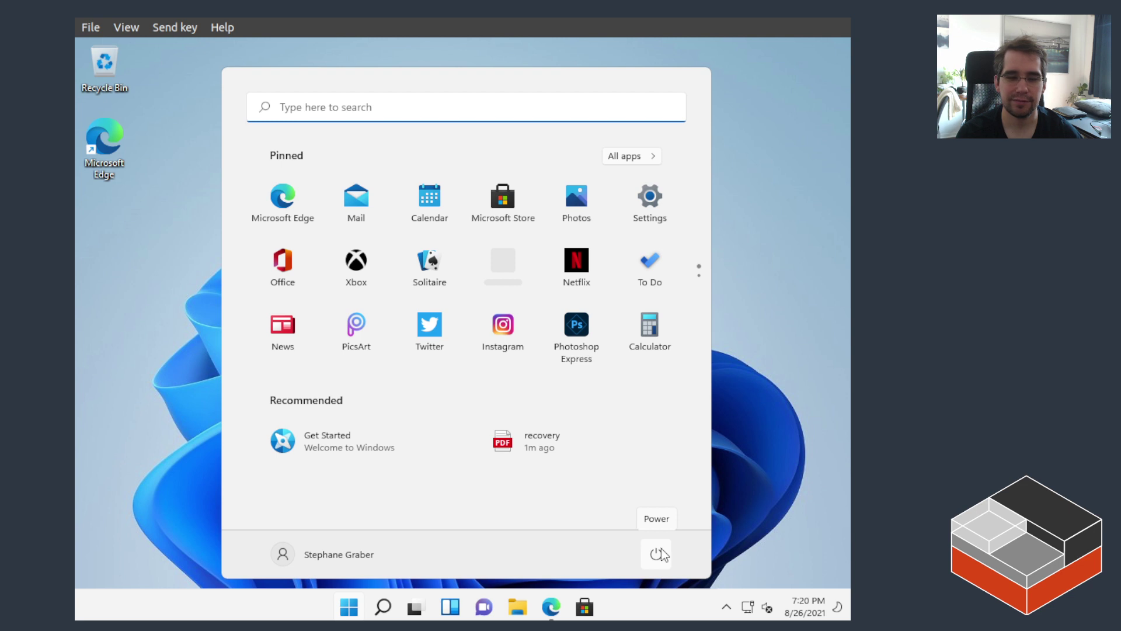
{"action": "left_click", "coordinate": [737, 516]}
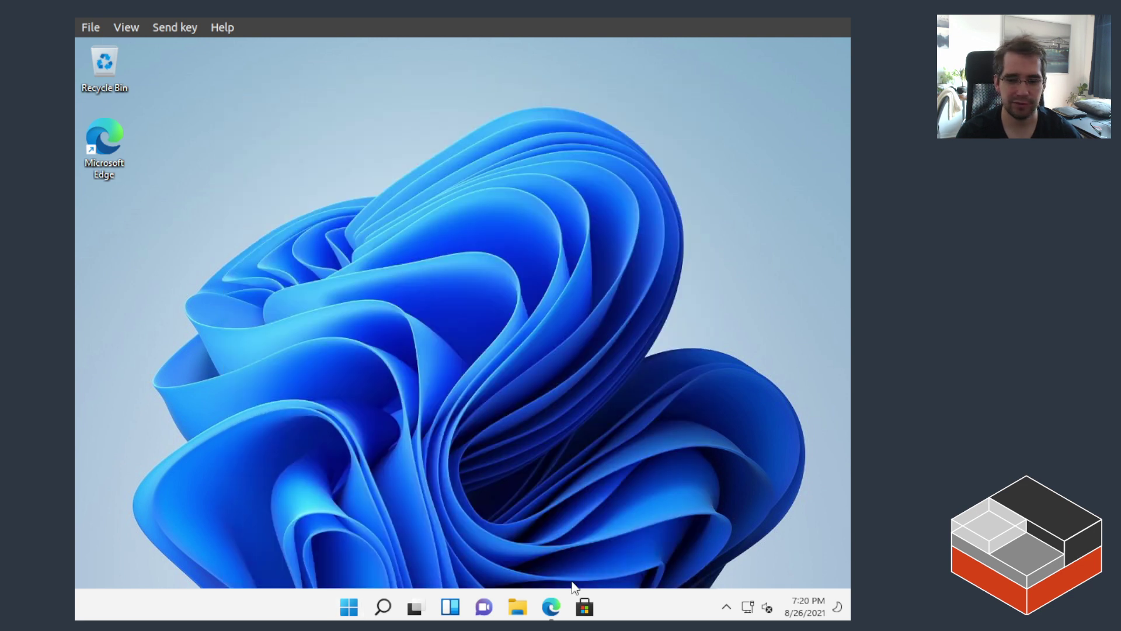
{"action": "mouse_move", "coordinate": [551, 607]}
{"action": "left_click", "coordinate": [565, 572]}
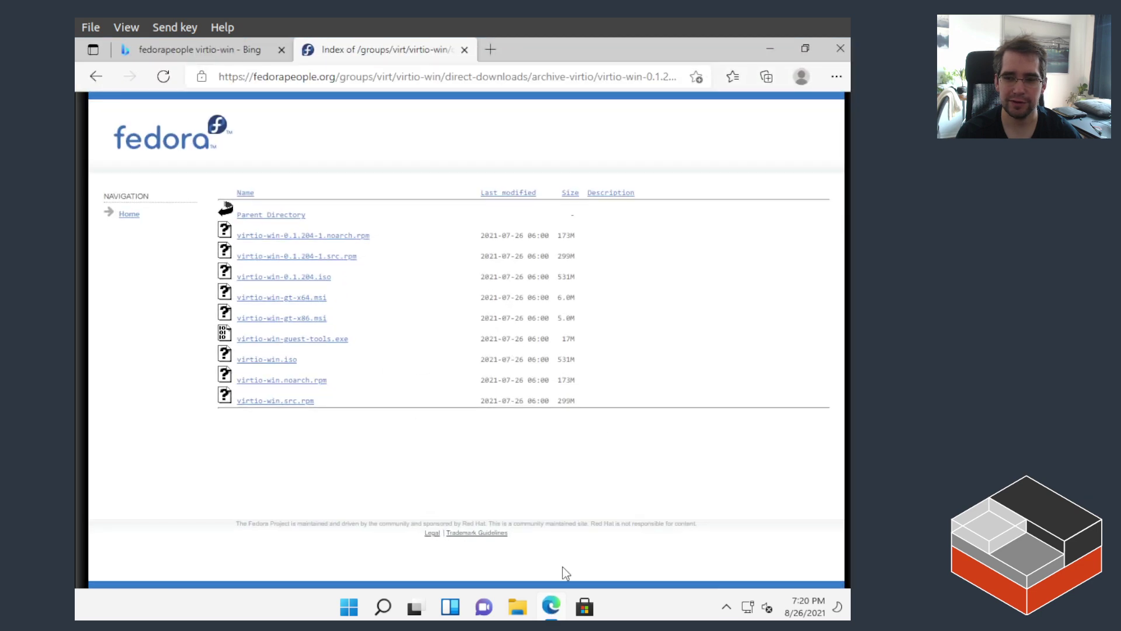
{"action": "left_click", "coordinate": [844, 54]}
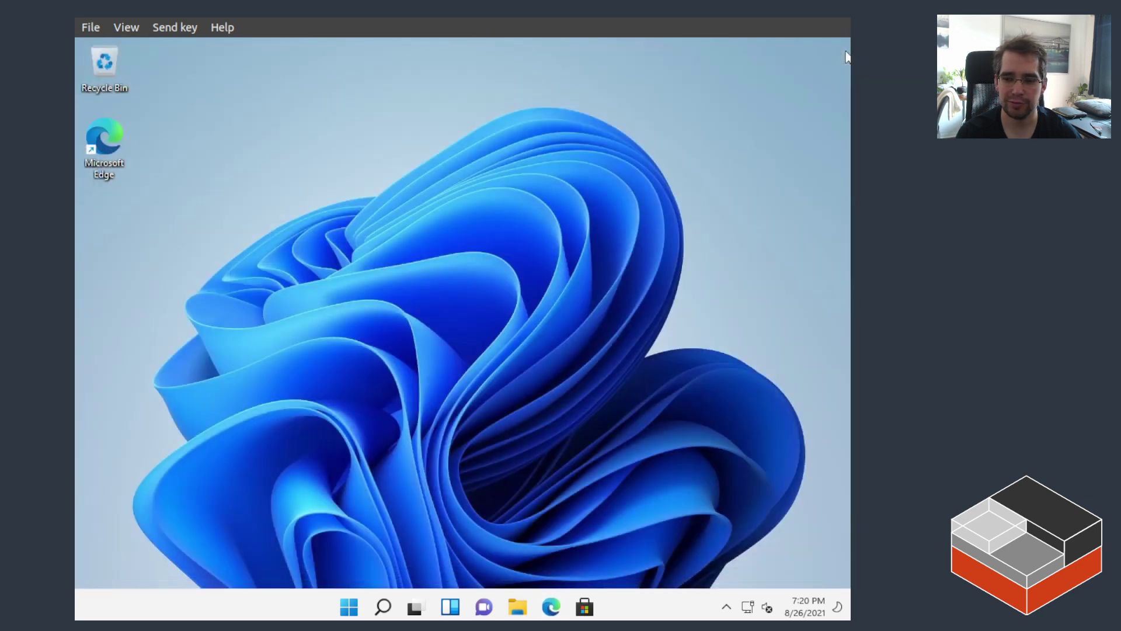